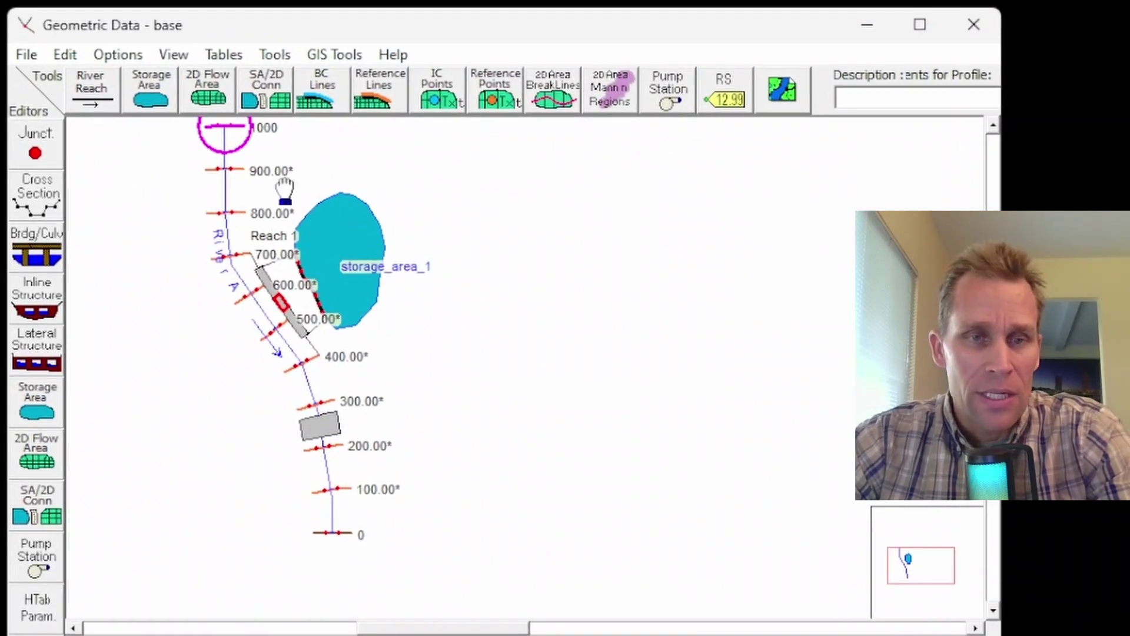
- Examine the River A schematic, including storage_area_1, the adjoining lateral structure and the structure at station 275
scroll(285, 191, "up", 1)
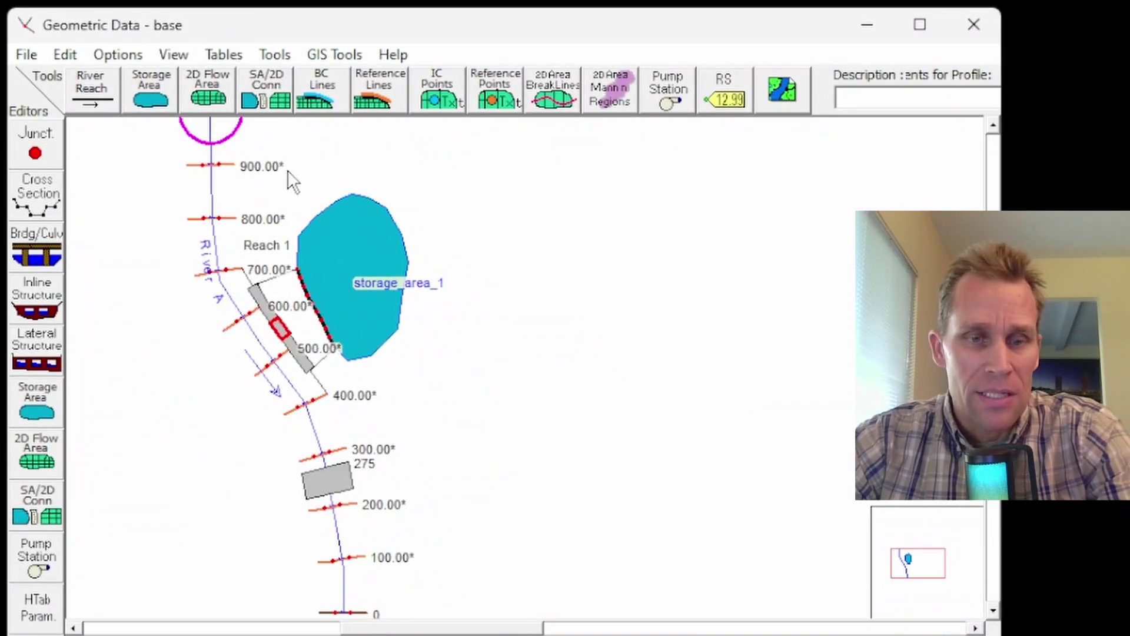
scroll(236, 186, "down", 1)
left_click_drag(580, 253, 526, 287)
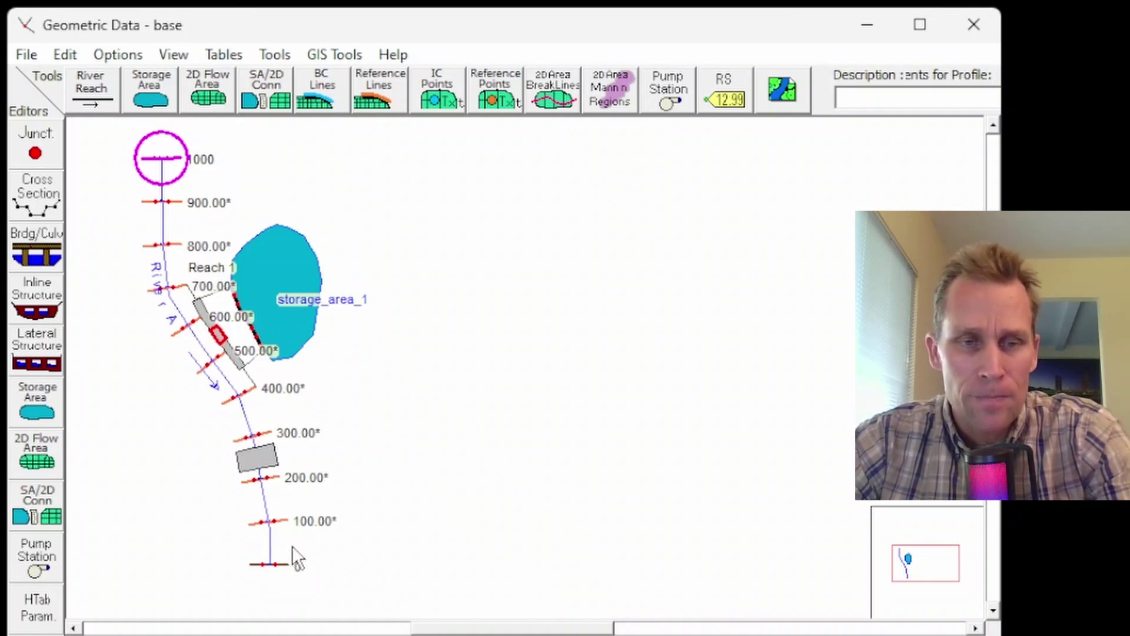
scroll(223, 376, "up", 2)
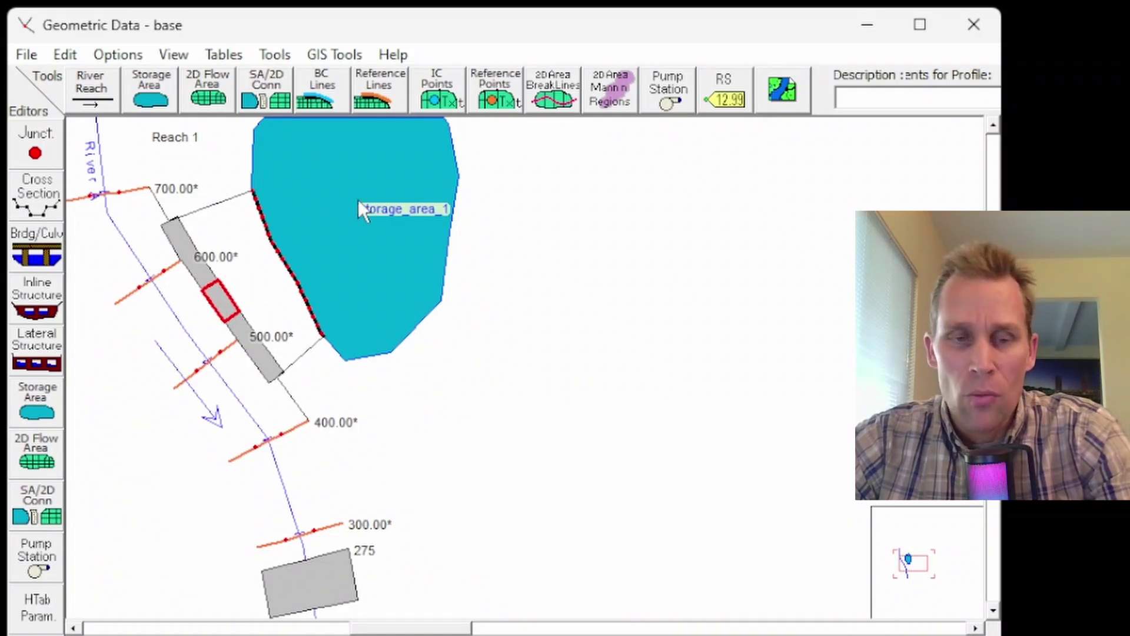
left_click_drag(493, 478, 456, 295)
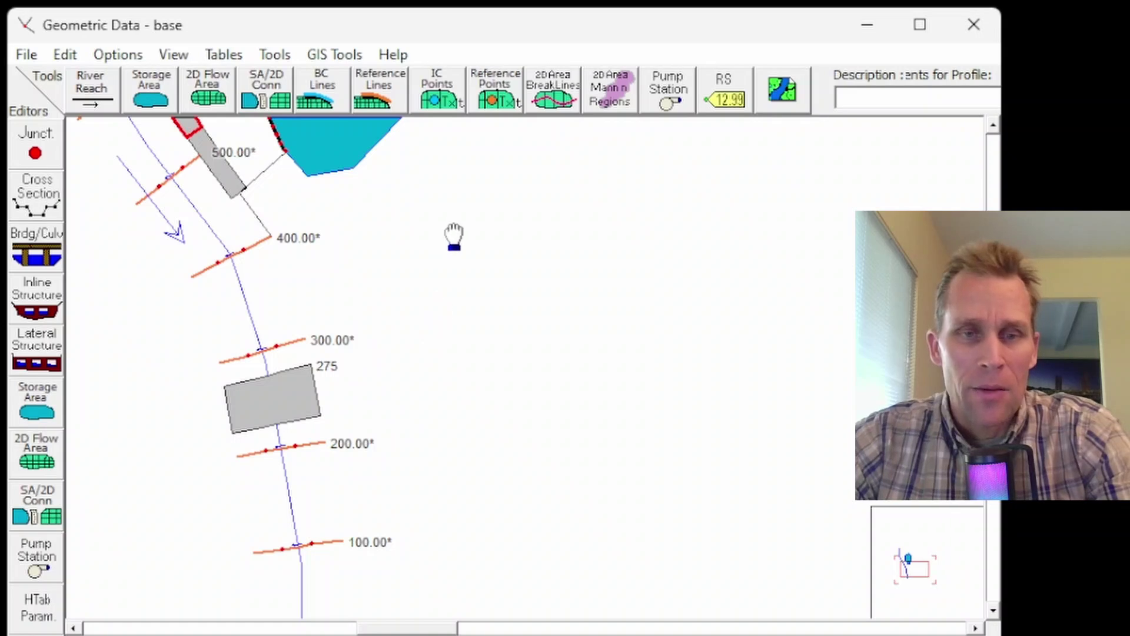
left_click_drag(454, 239, 416, 360)
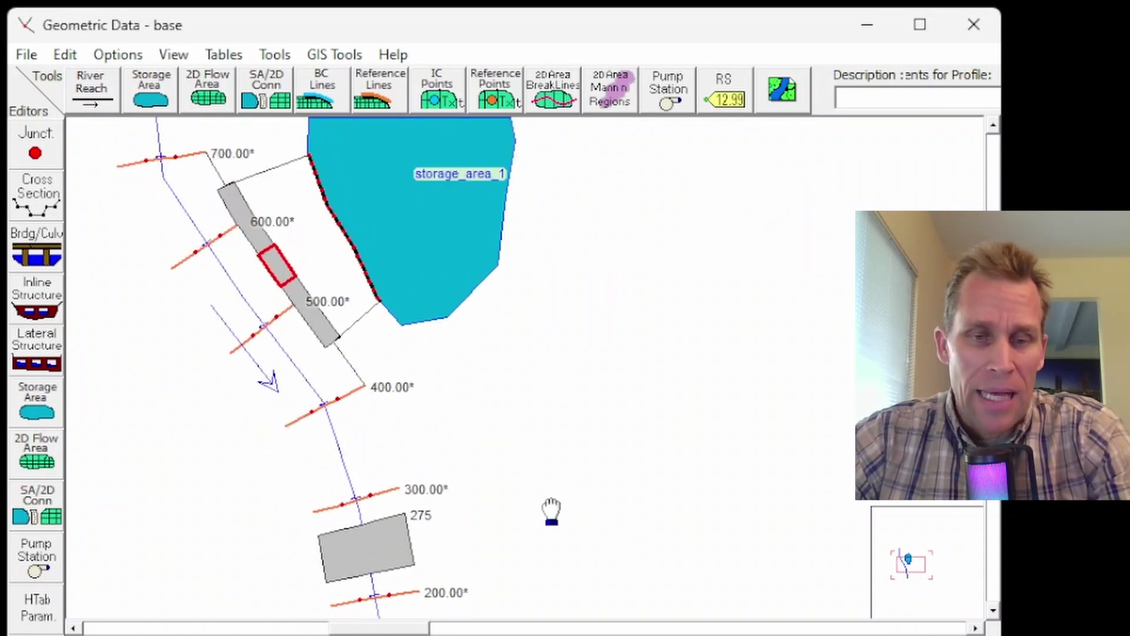
left_click_drag(552, 511, 536, 390)
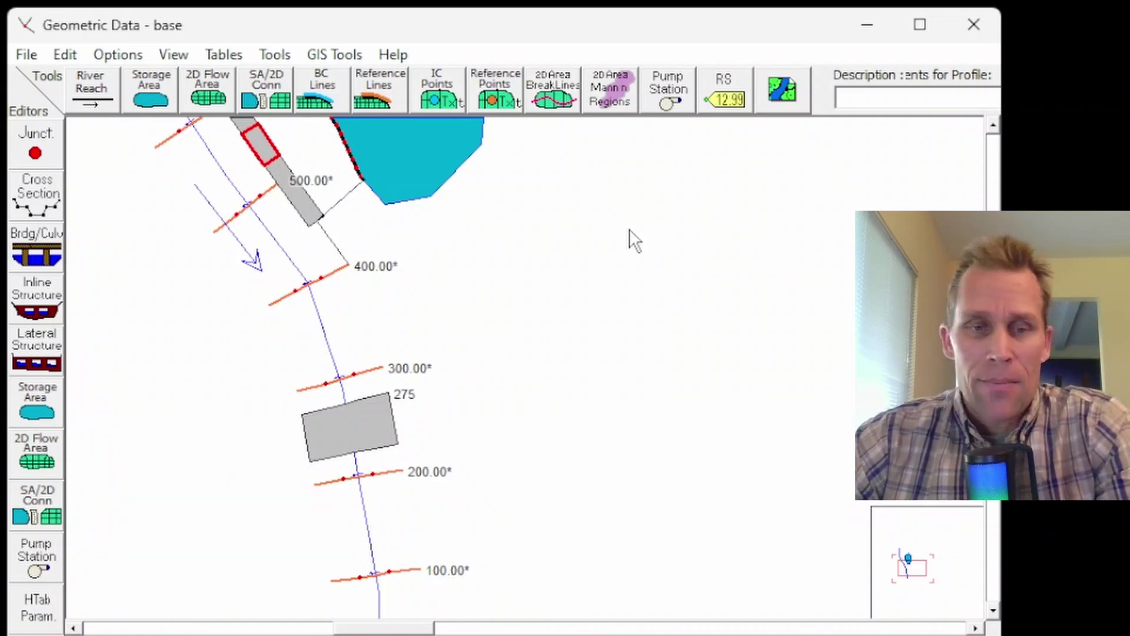
scroll(586, 270, "down", 1)
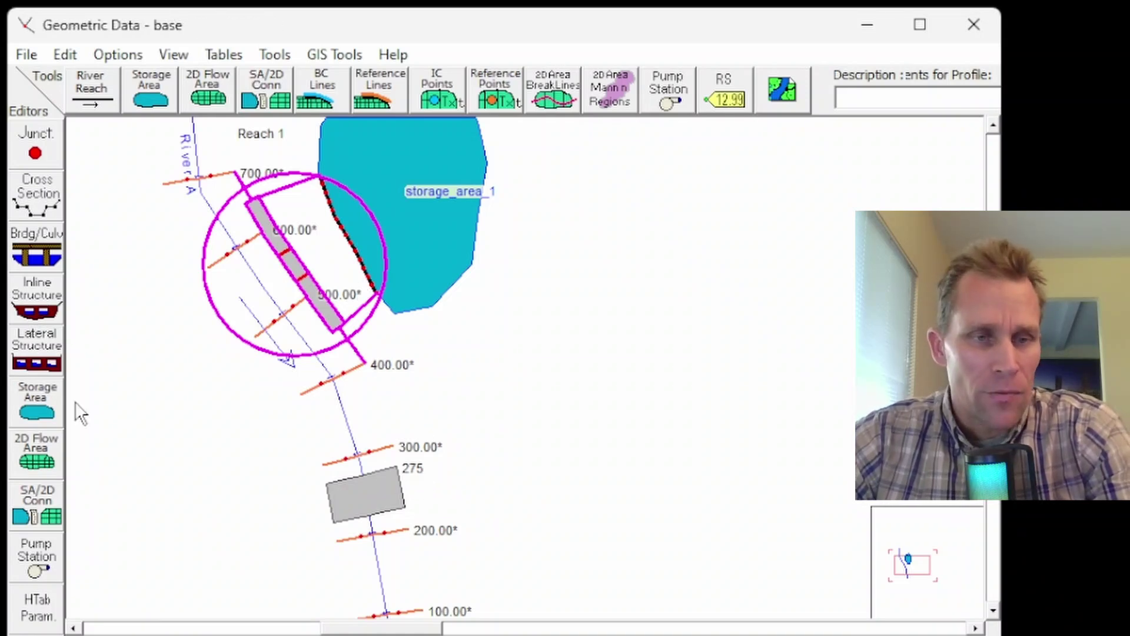
- Look over the lateral structure's tailwater connection and profile in its editor, and close the editor
left_click(34, 357)
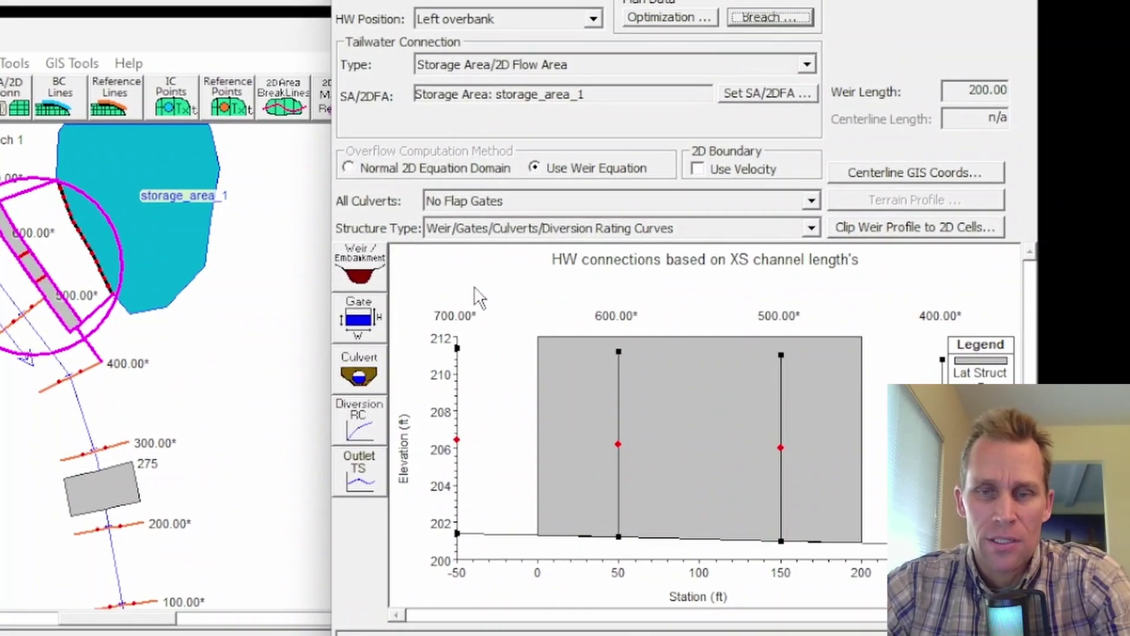
left_click(359, 277)
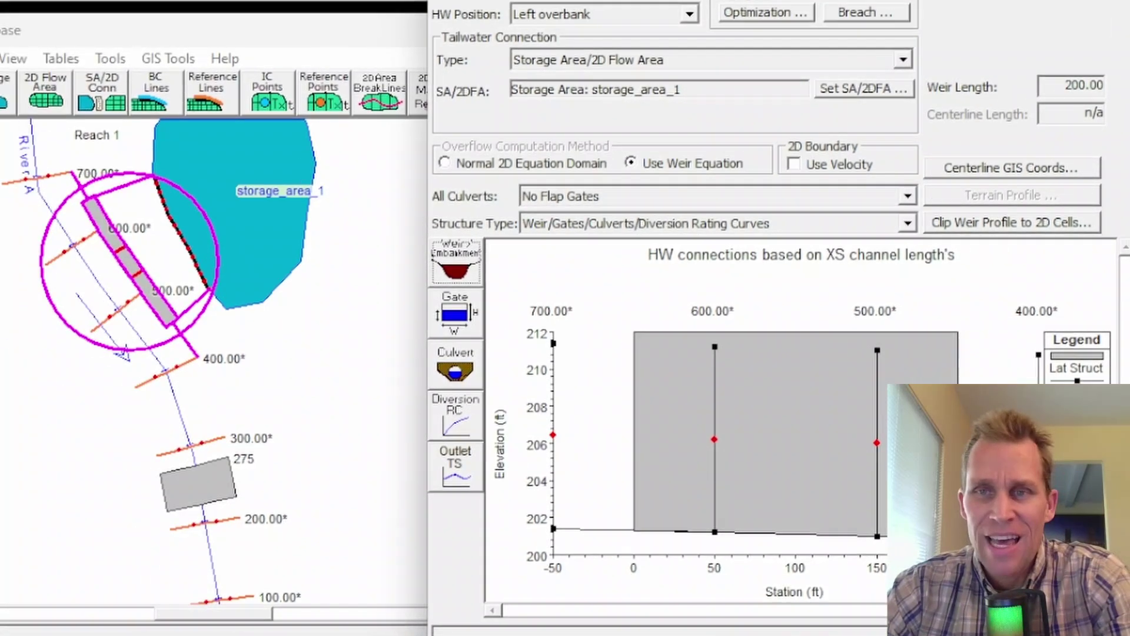
left_click(1012, 0)
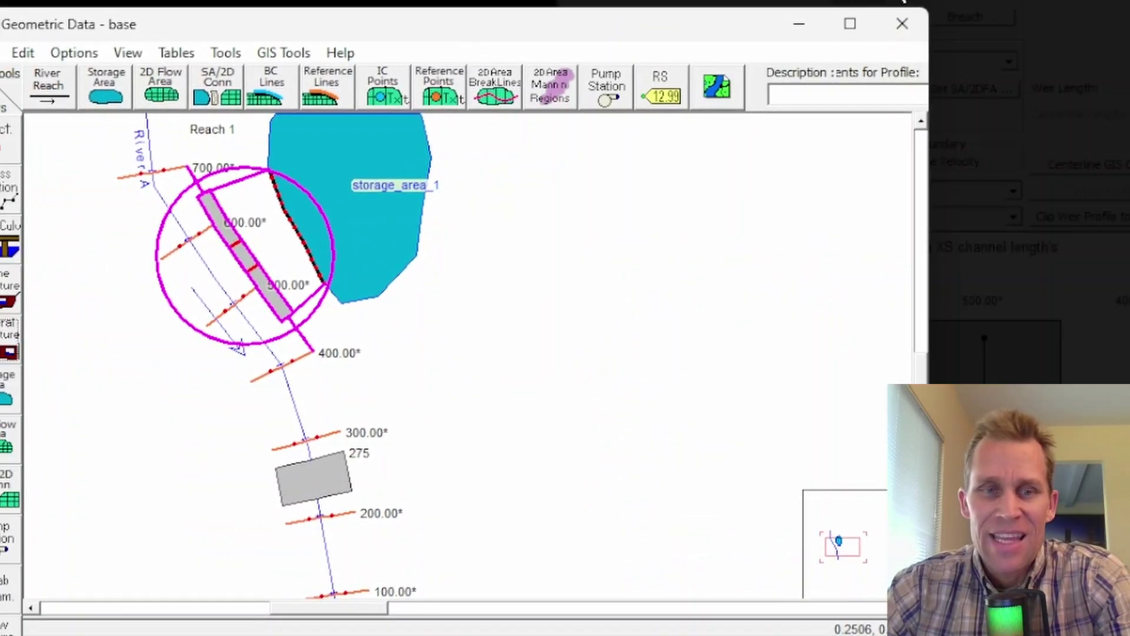
- Reopen the Lateral Structure Editor and review the weir data and station/elevation table of the embankment beside storage_area_1
left_click_drag(482, 241, 537, 364)
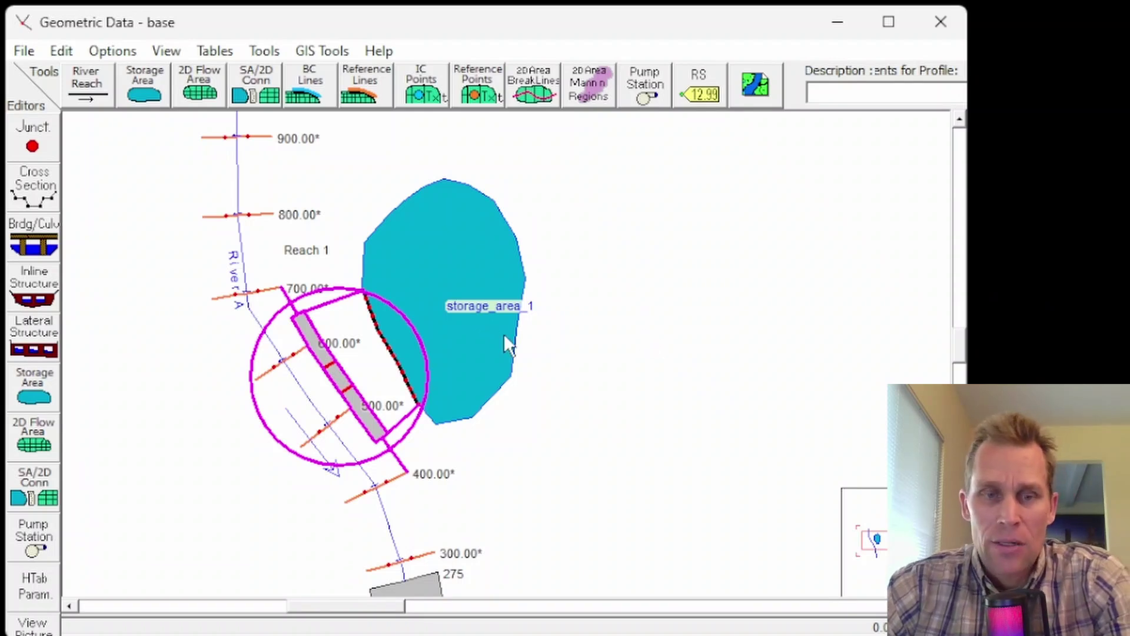
left_click_drag(550, 399, 518, 288)
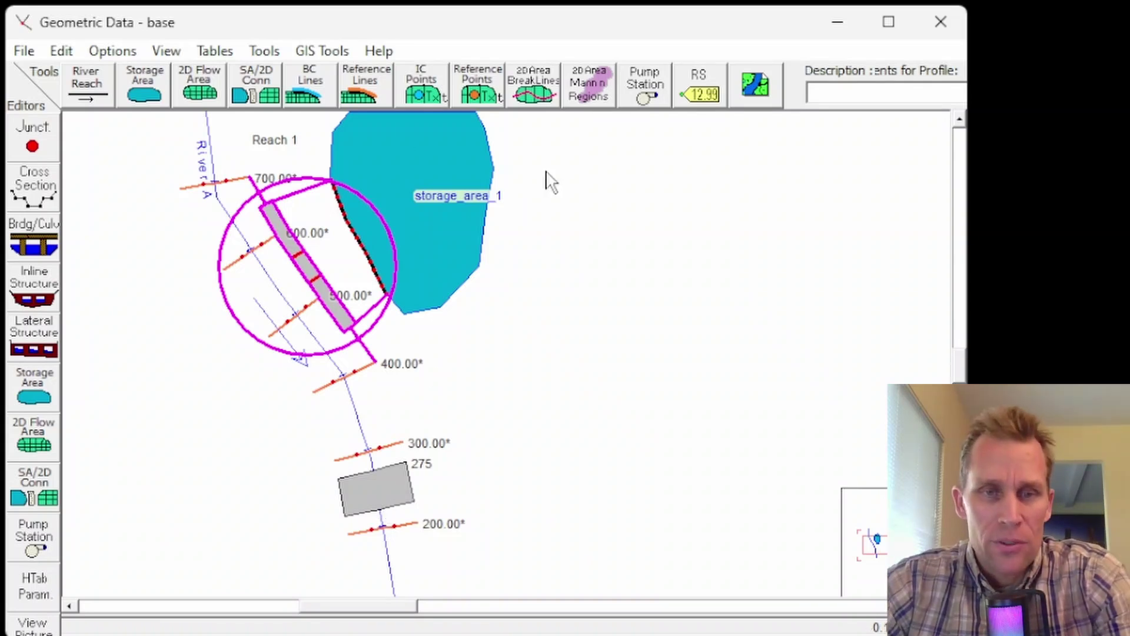
left_click_drag(563, 275, 592, 327)
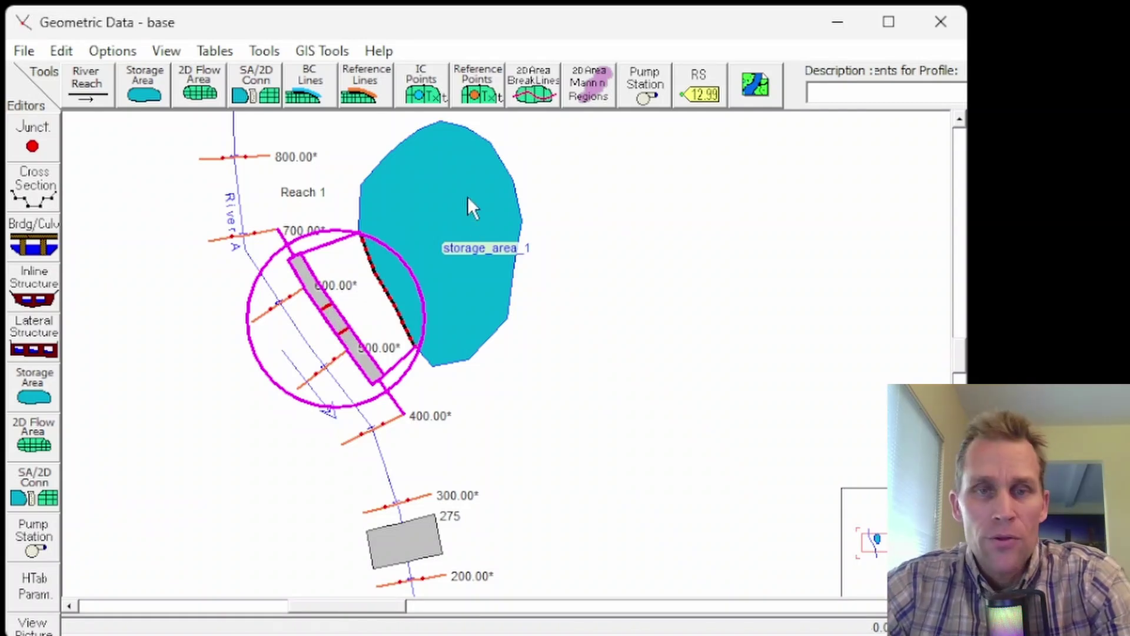
left_click(34, 335)
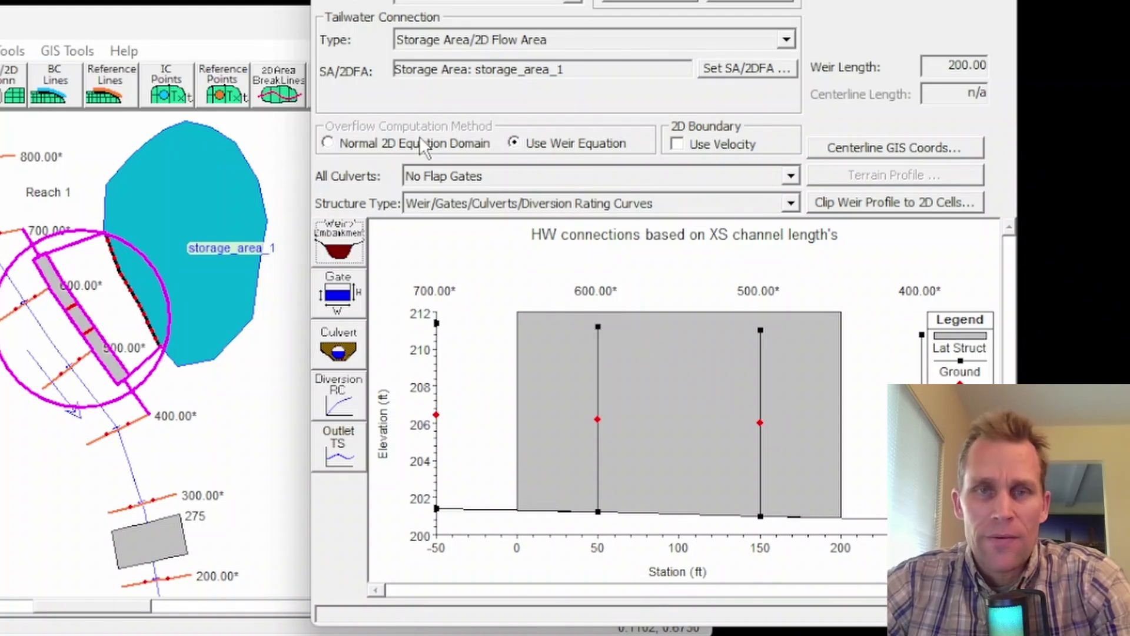
left_click_drag(530, 3, 523, 0)
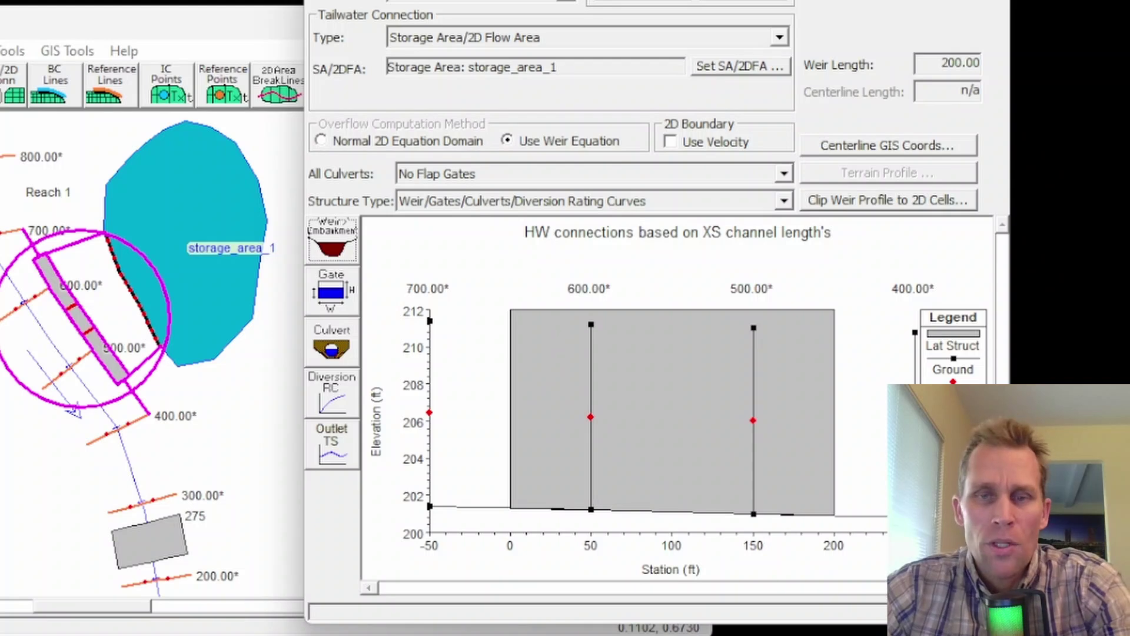
left_click(331, 238)
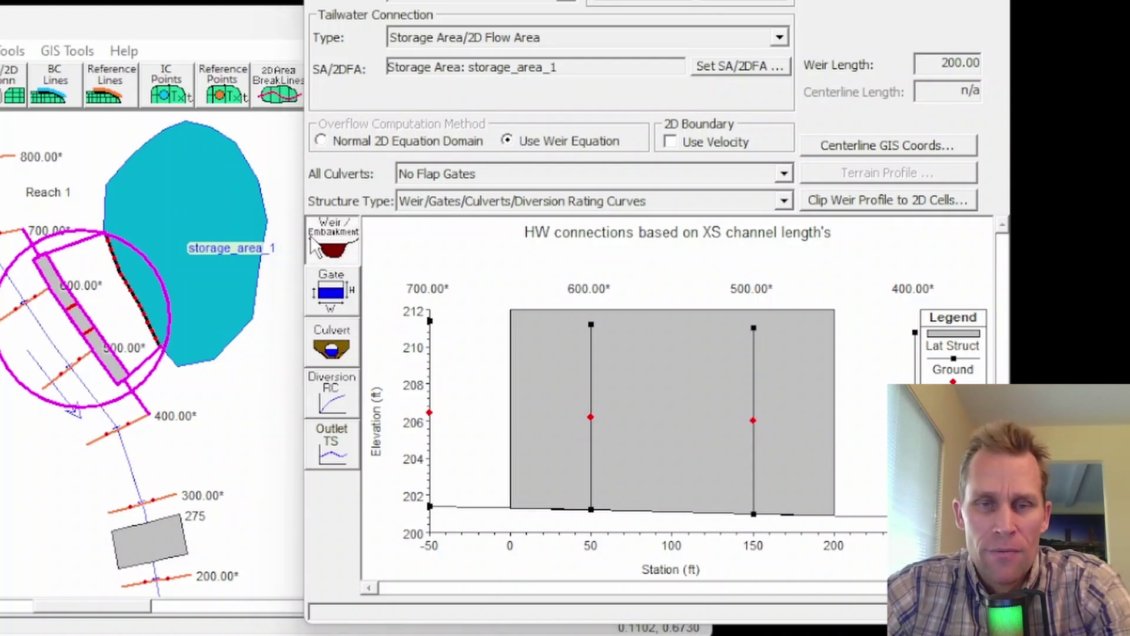
left_click_drag(871, 188, 942, 242)
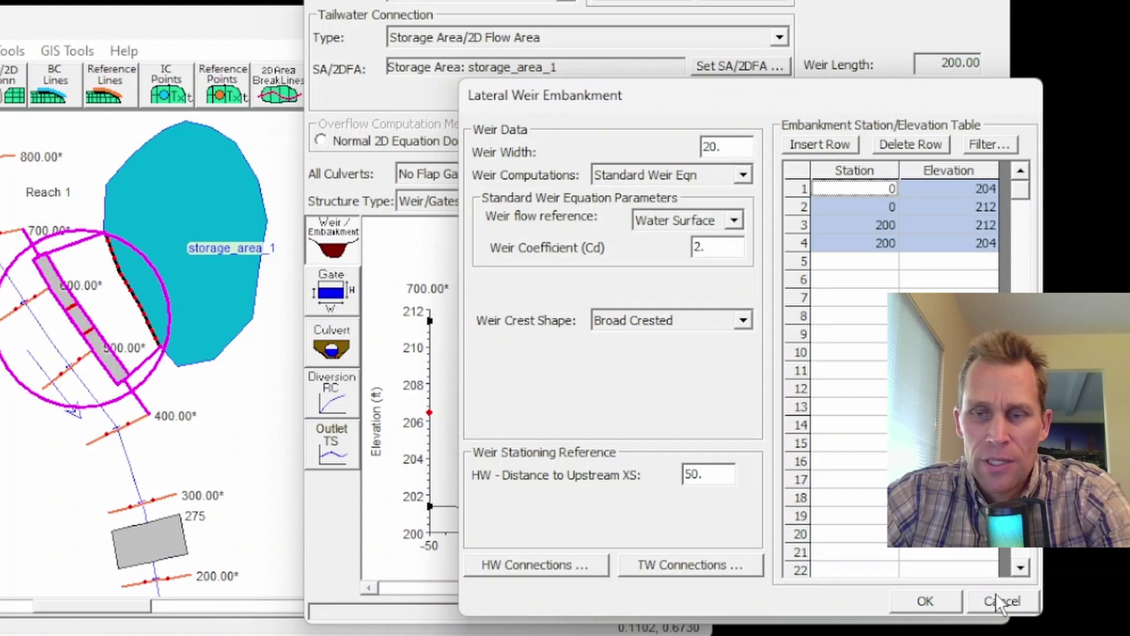
left_click(942, 599)
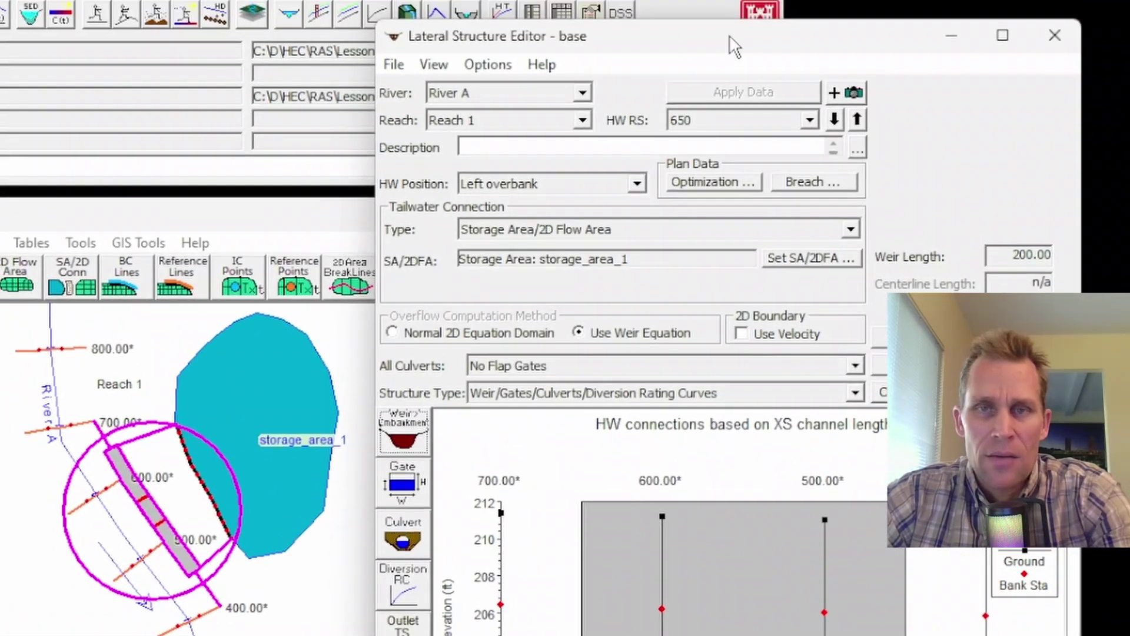
- View the breach plan data of the lateral structure at station 650 directly from the Lateral Structure Editor
left_click_drag(730, 37, 697, 29)
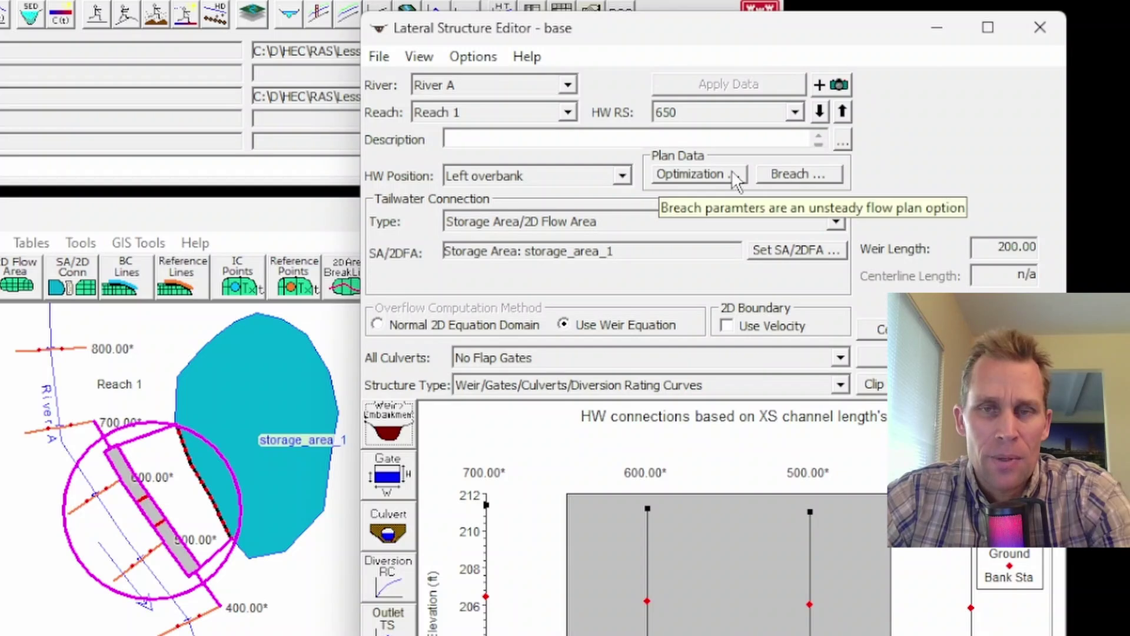
left_click(796, 173)
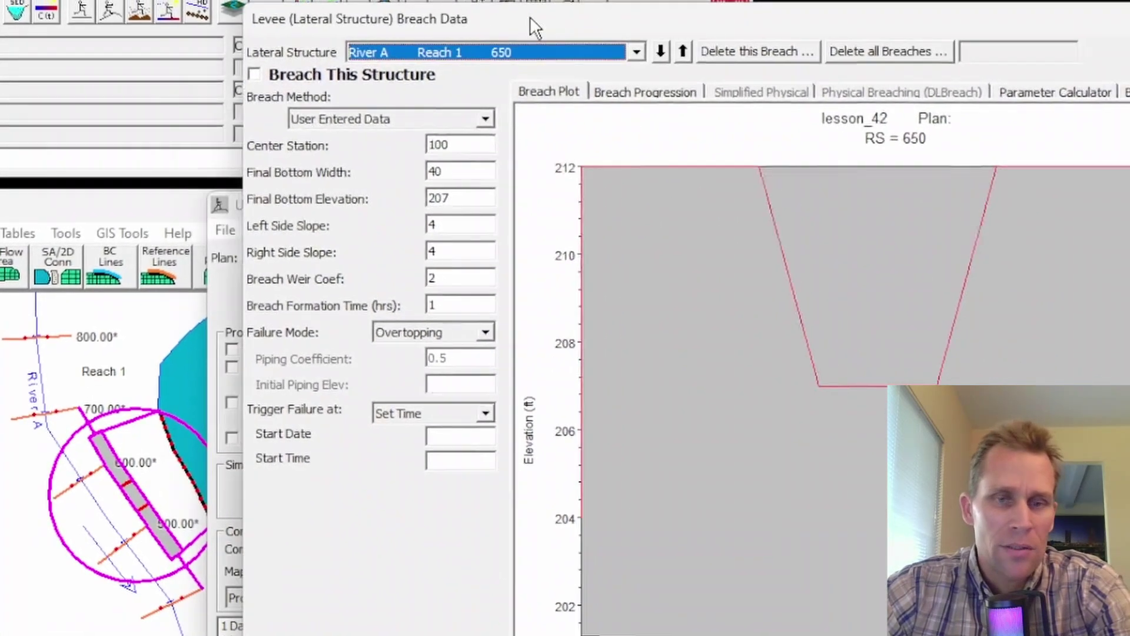
left_click_drag(529, 16, 501, 17)
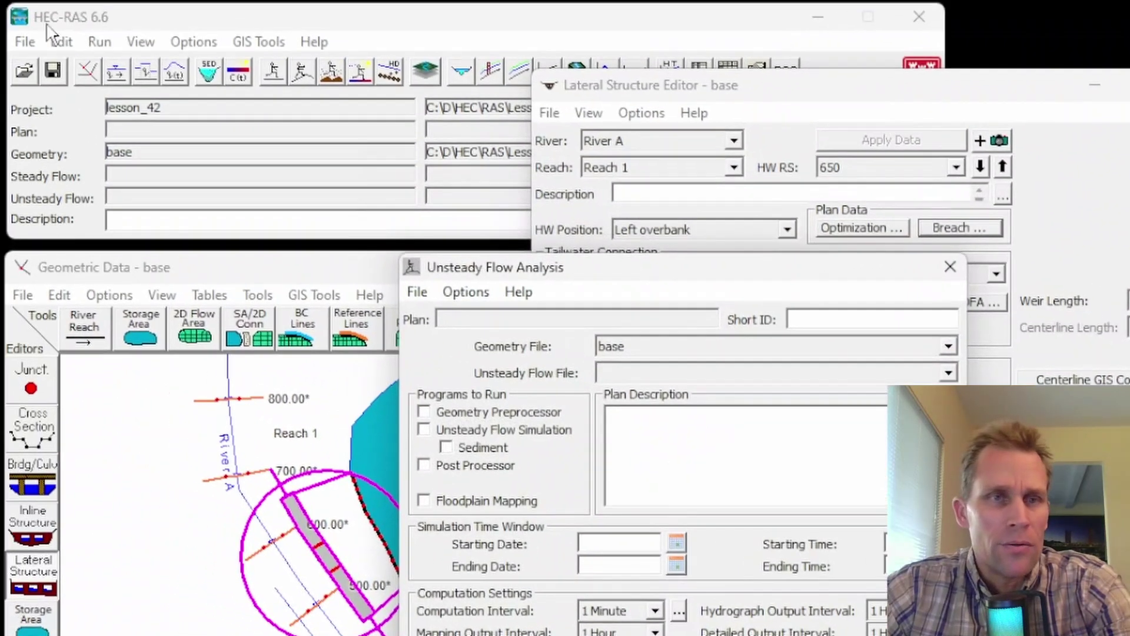
left_click(99, 42)
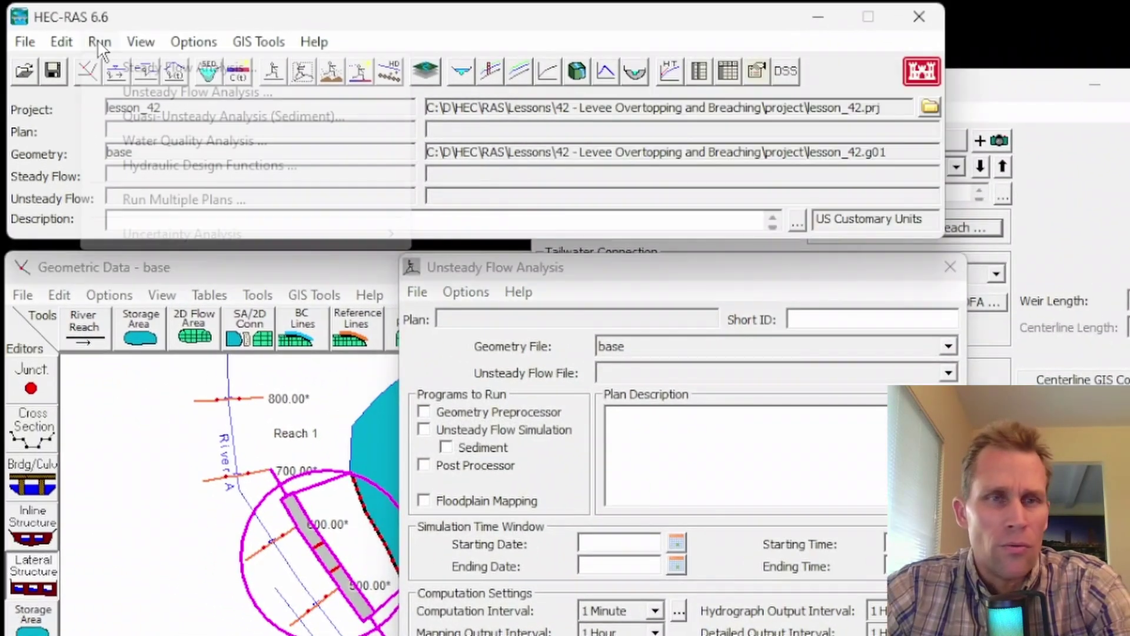
left_click(156, 92)
left_click_drag(556, 265, 542, 159)
left_click(937, 160)
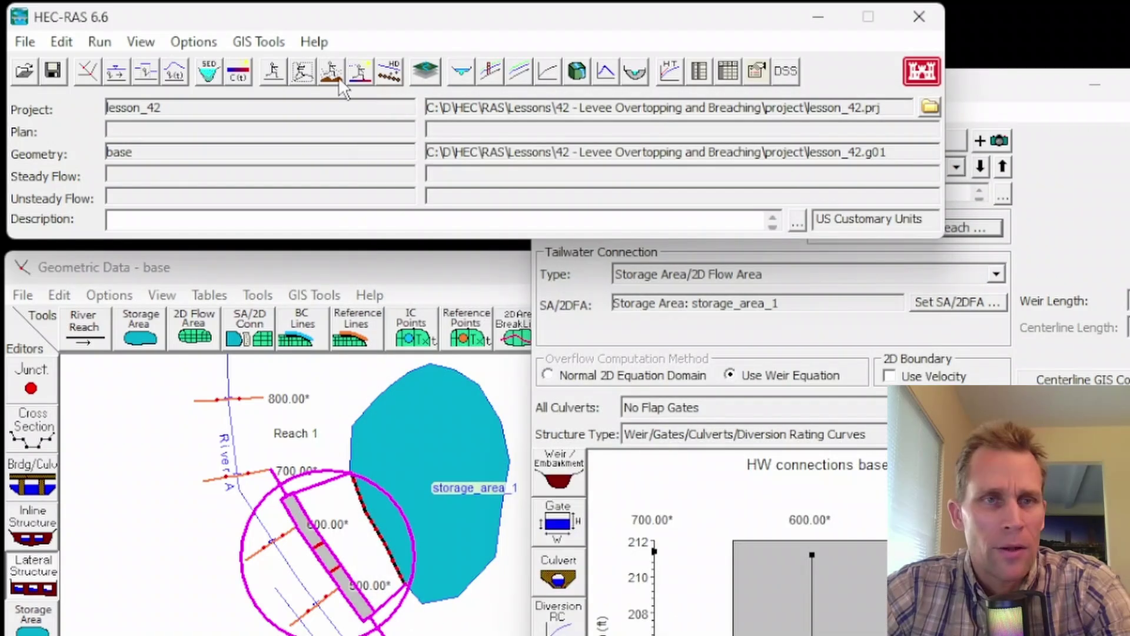
- Open the Levee (Lateral Structure) Breach data through the Unsteady Flow Analysis window
left_click(143, 42)
mouse_move(94, 42)
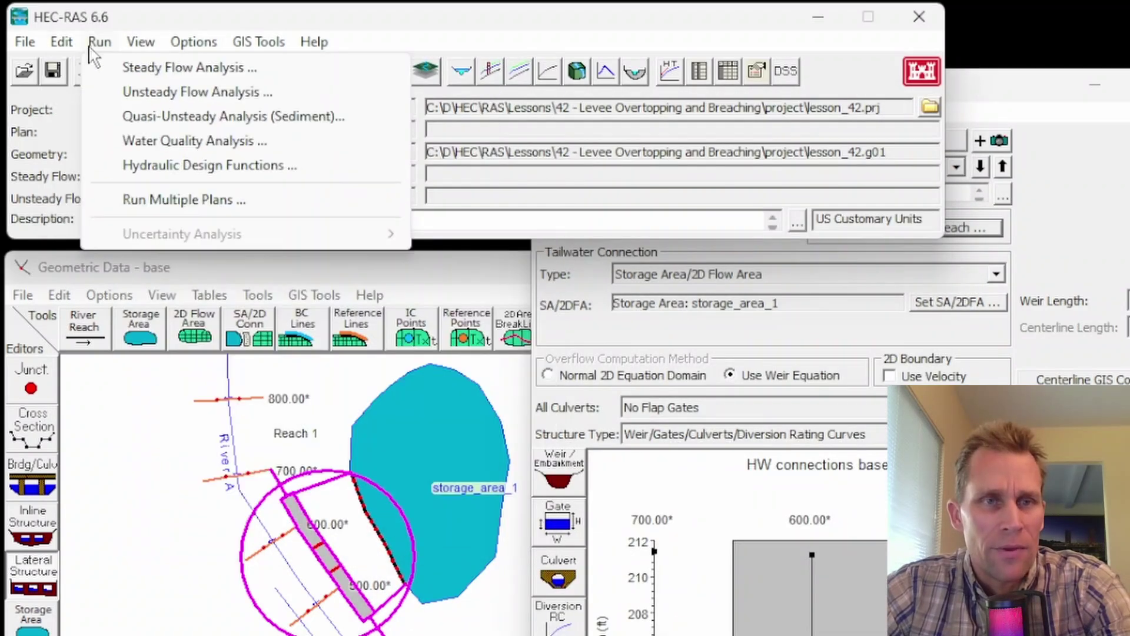
left_click(156, 92)
left_click(453, 185)
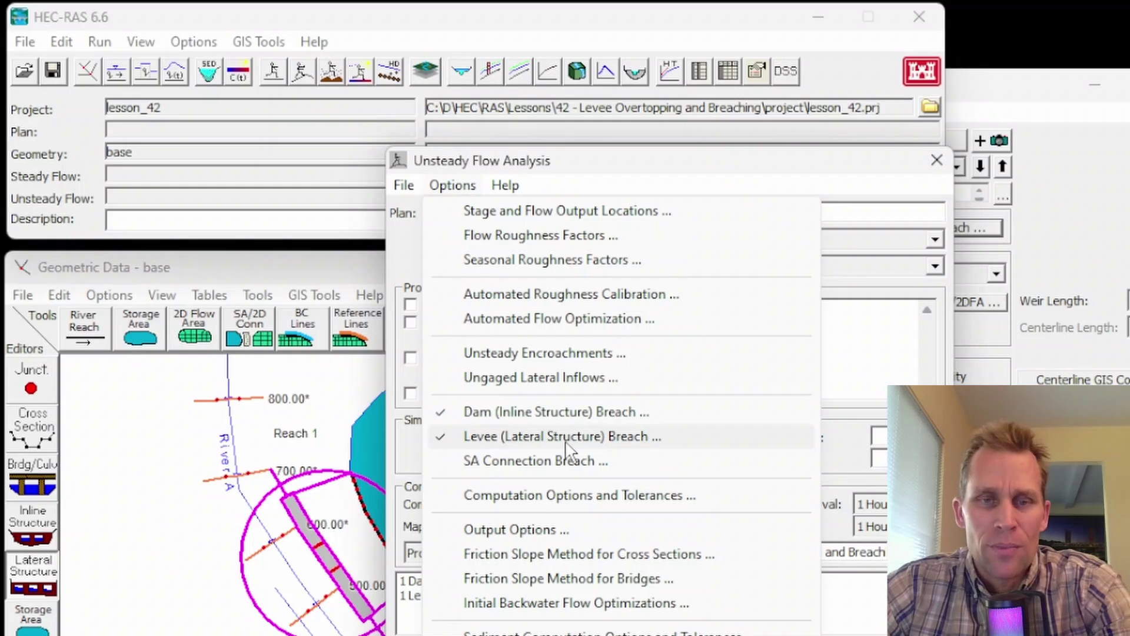
left_click(509, 439)
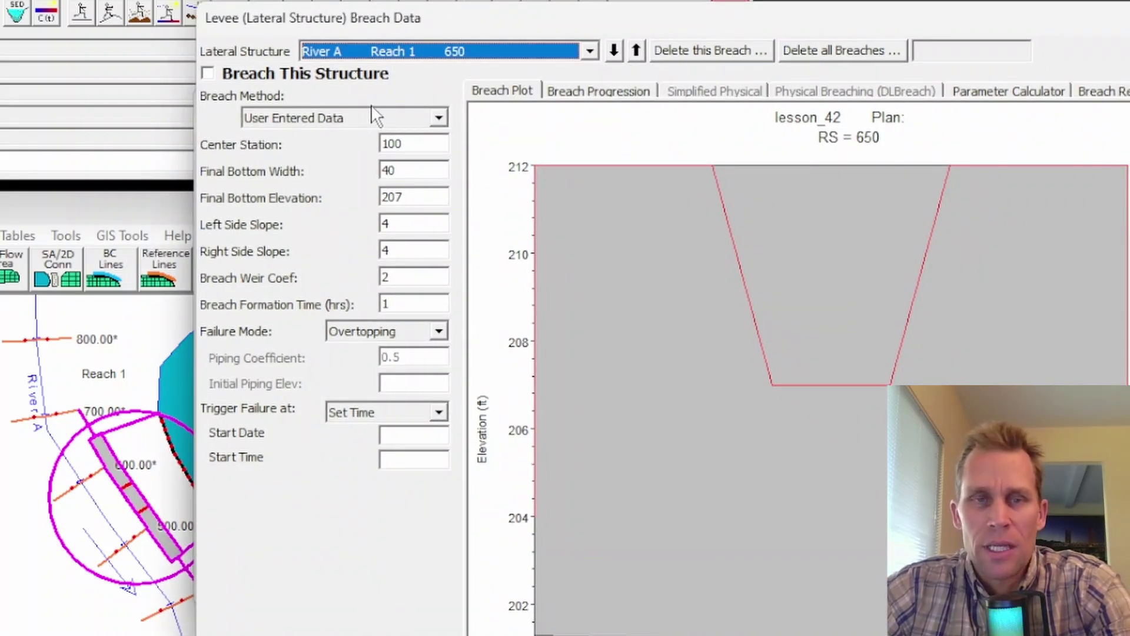
- Enable Breach This Structure for the lateral structure at River A, Reach 1, station 650
left_click(207, 74)
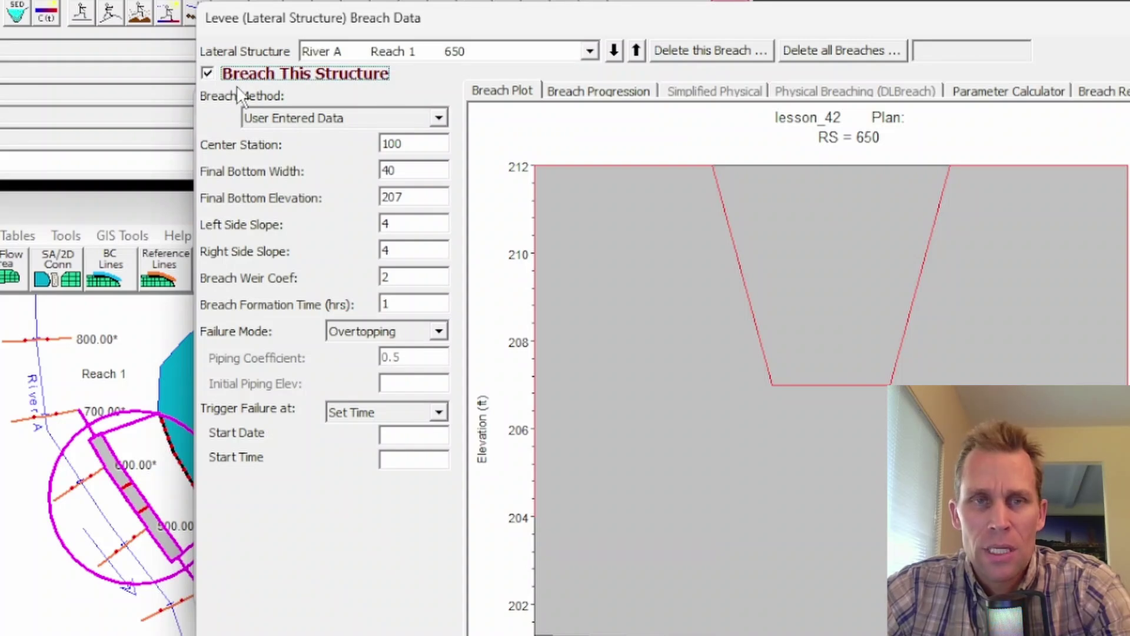
left_click(207, 74)
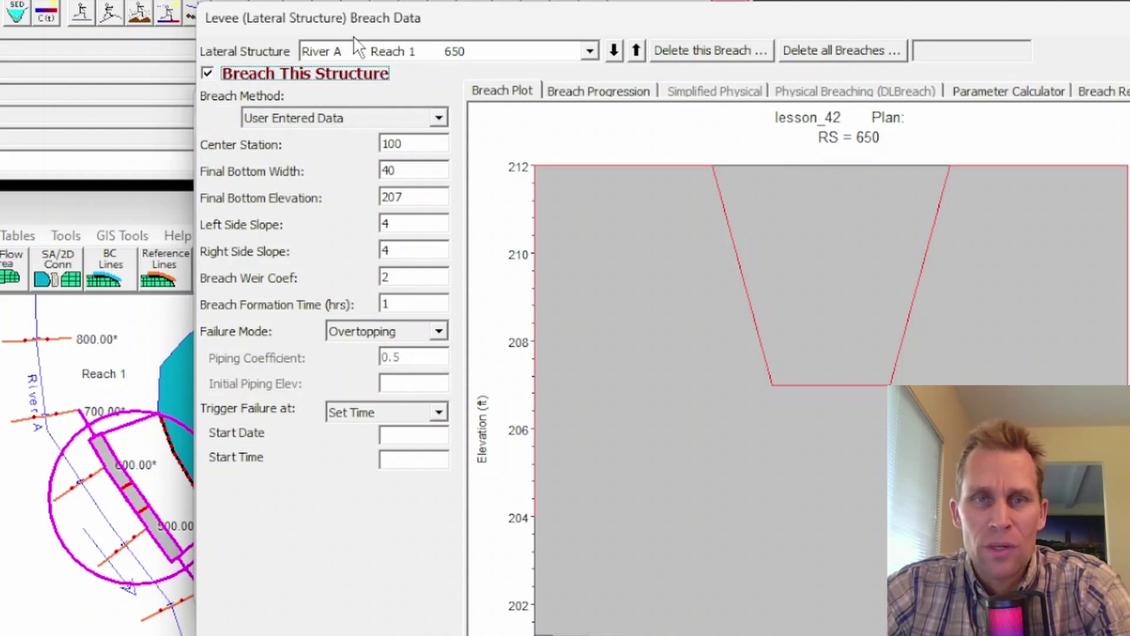
left_click(590, 52)
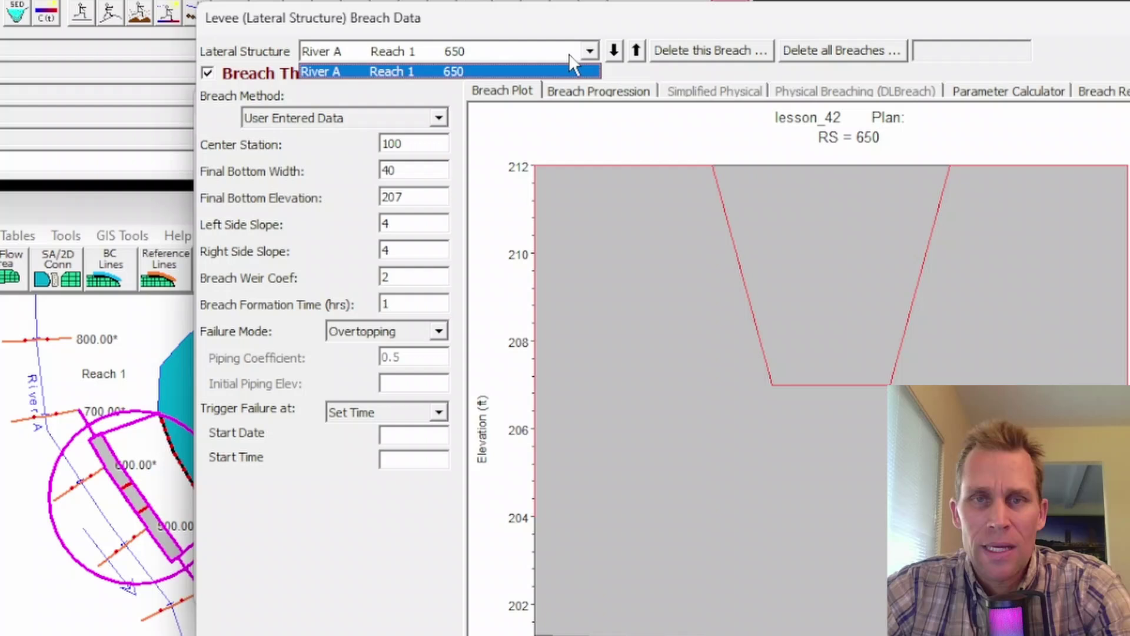
left_click(532, 71)
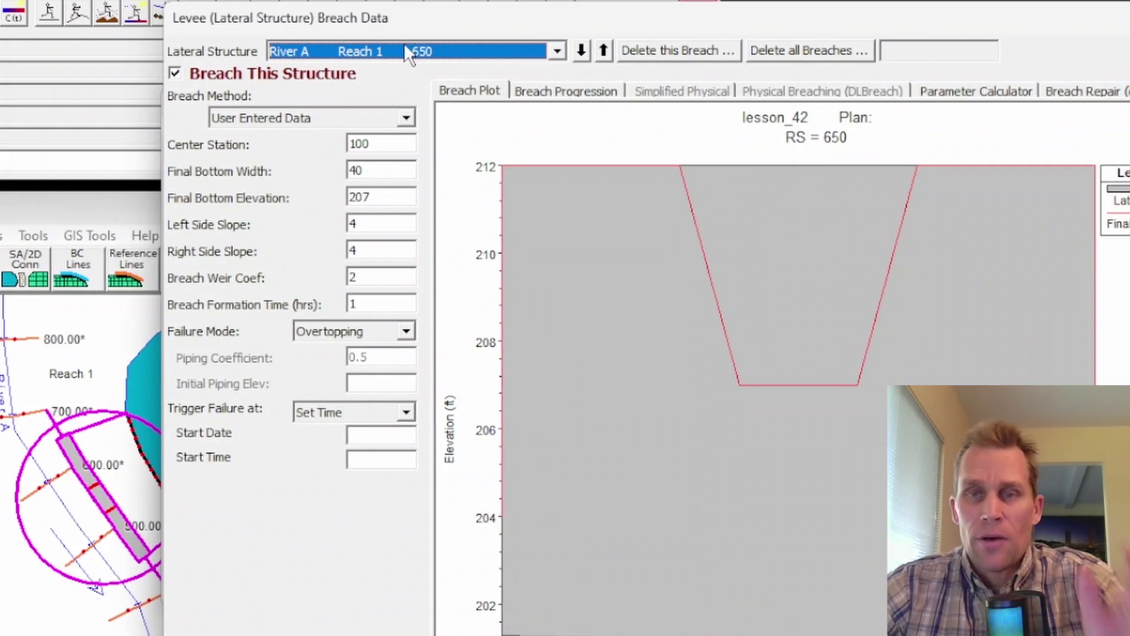
left_click(373, 51)
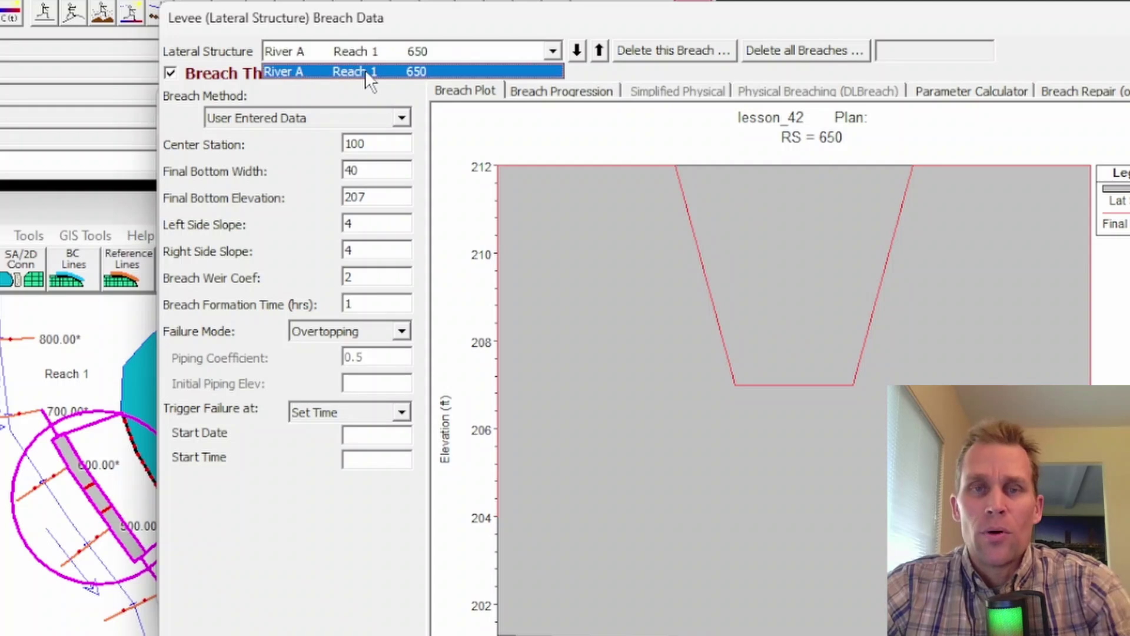
left_click(374, 69)
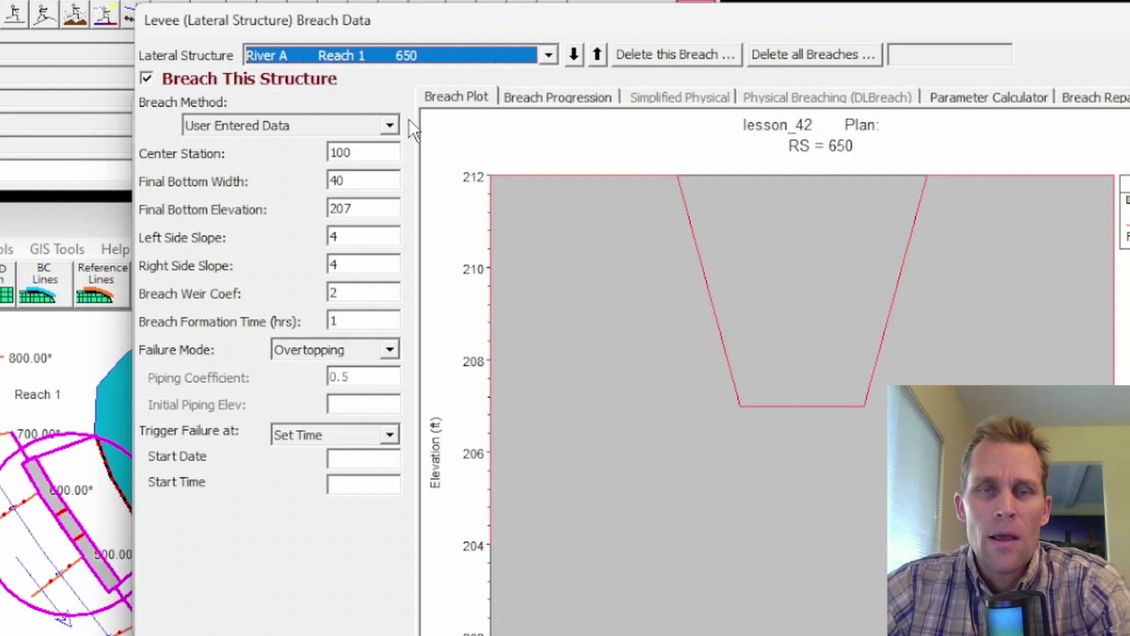
- Set the breach method to User Entered Data and return to the breach plot
left_click(202, 125)
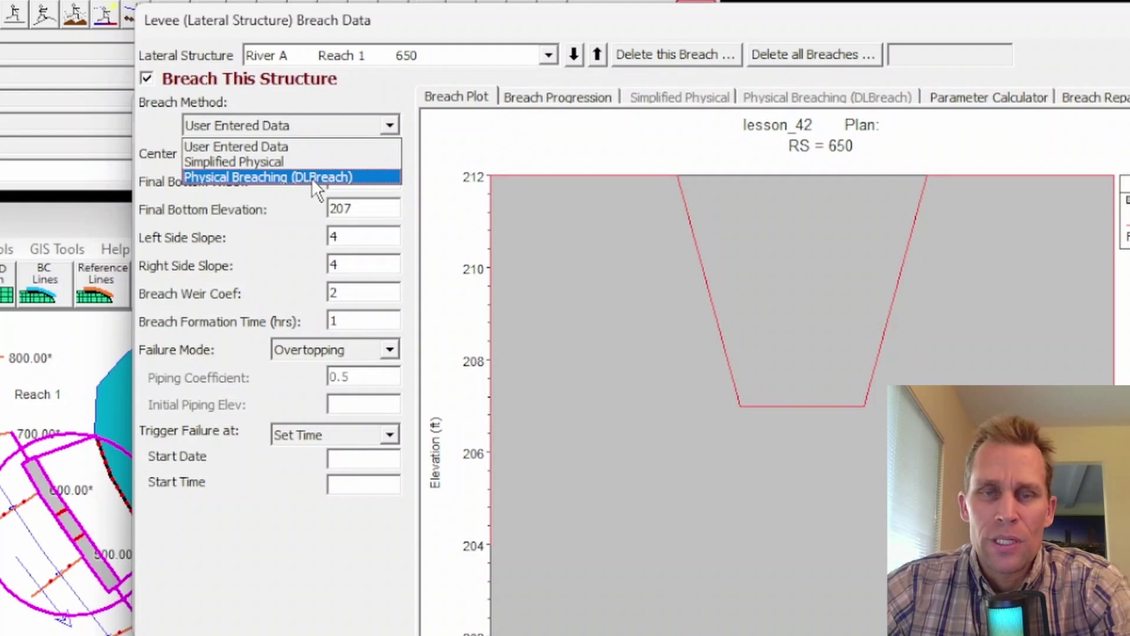
left_click(253, 145)
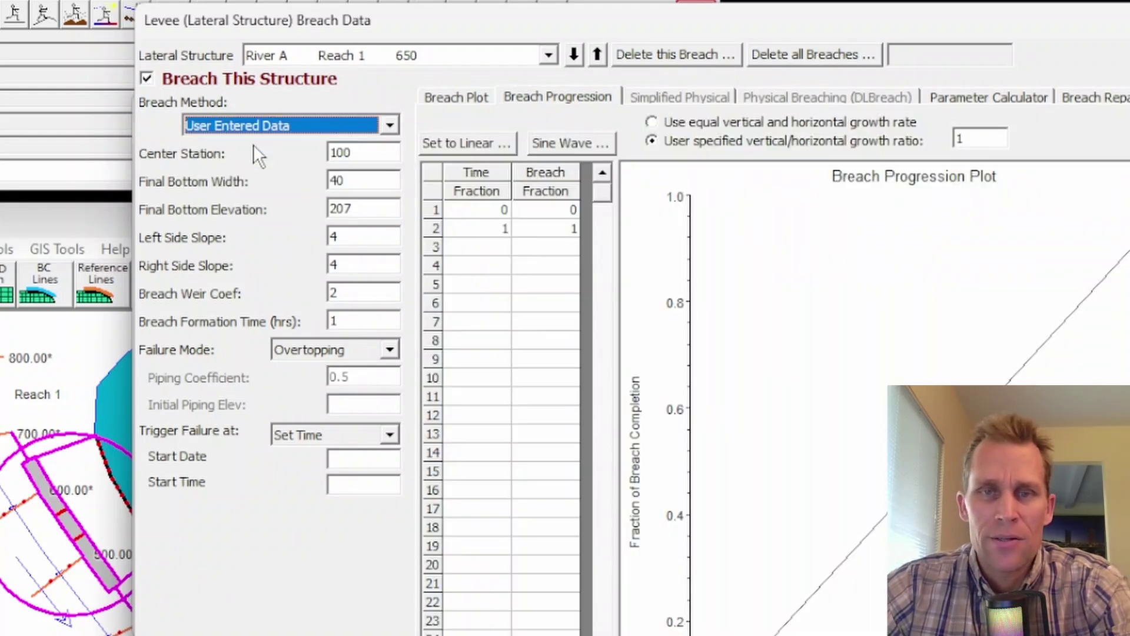
left_click(455, 100)
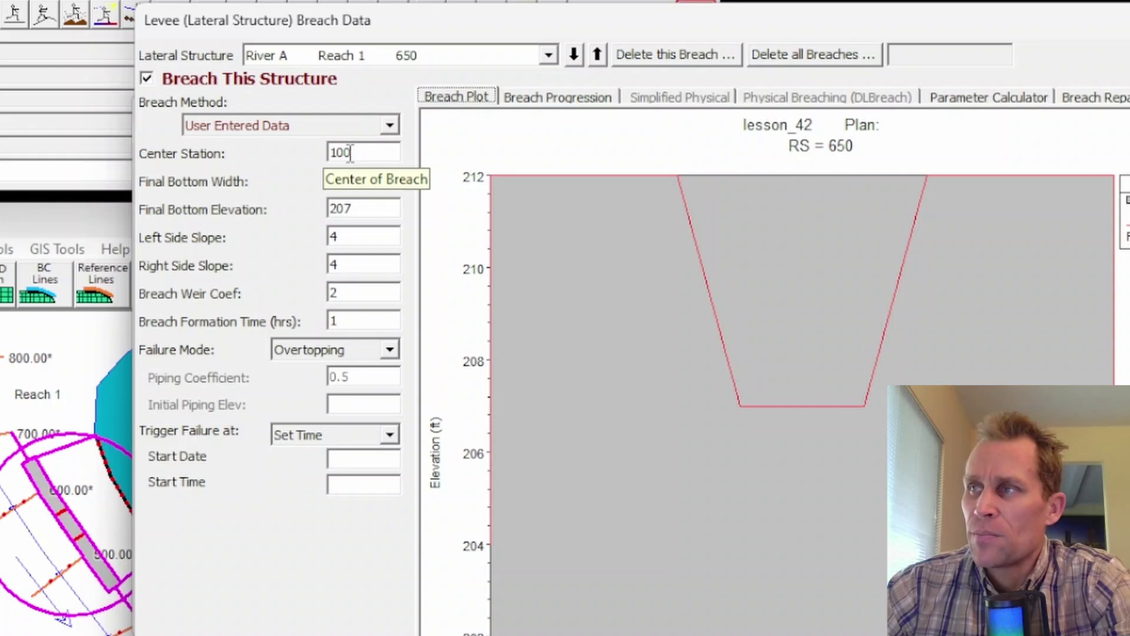
- Examine the available breach methods, the breach plot and the breach progression for the lateral structure, keeping User Entered Data
left_click(334, 129)
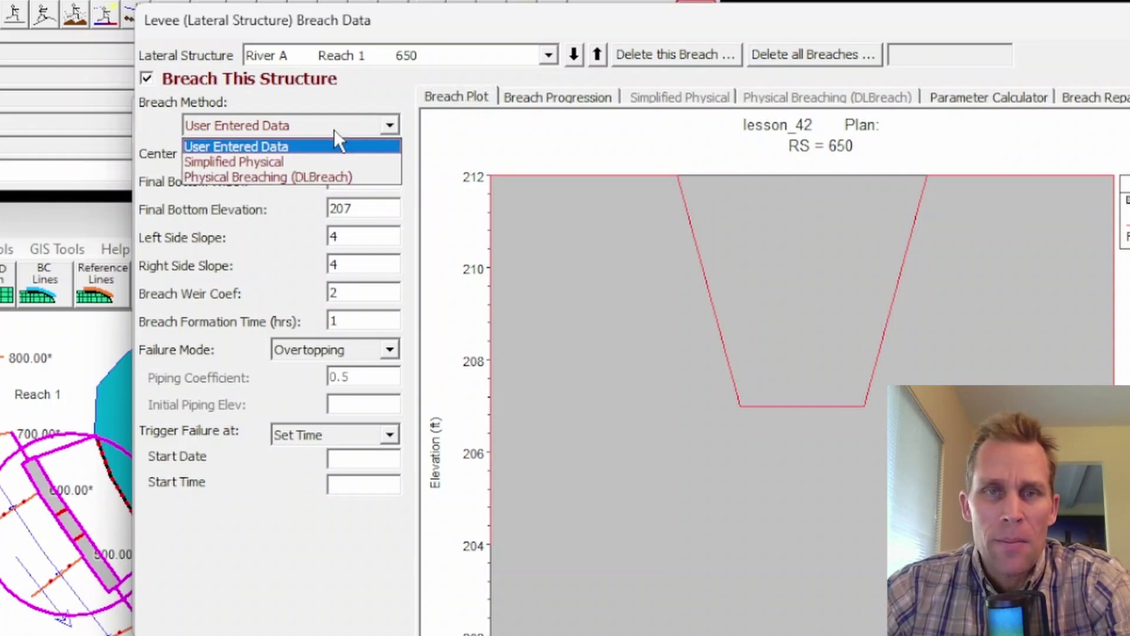
left_click(224, 146)
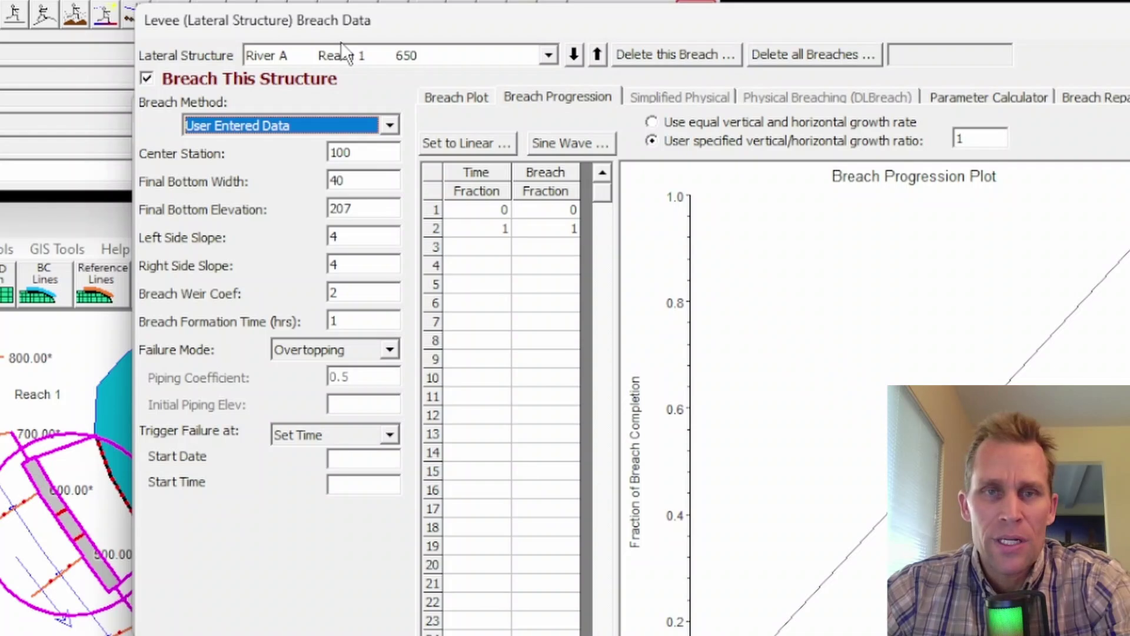
left_click(334, 126)
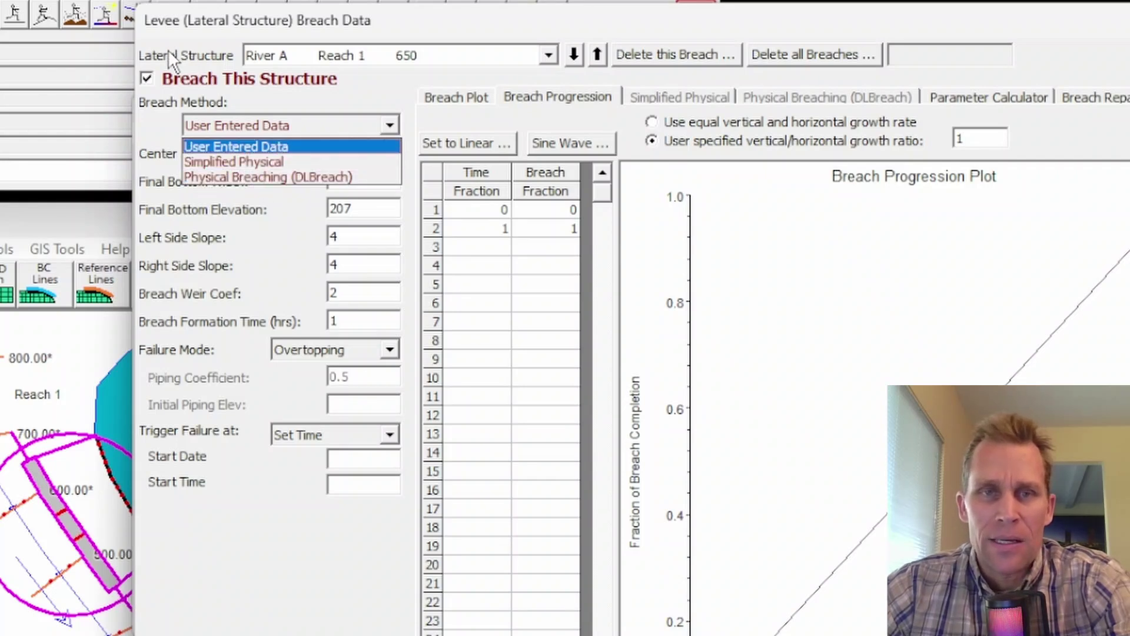
left_click(440, 26)
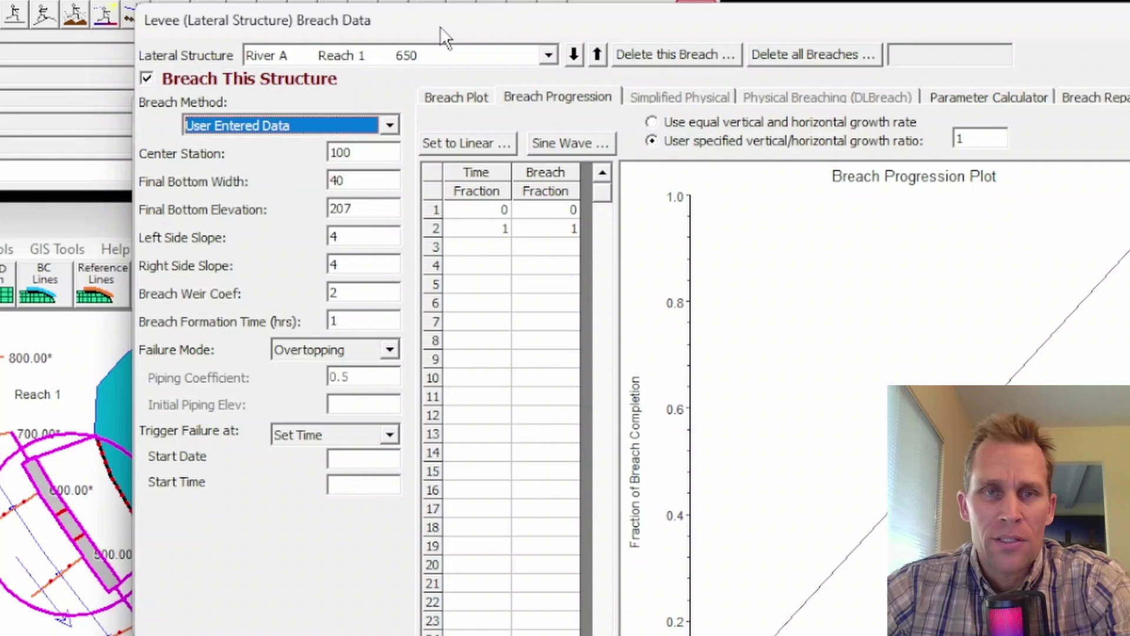
left_click(328, 126)
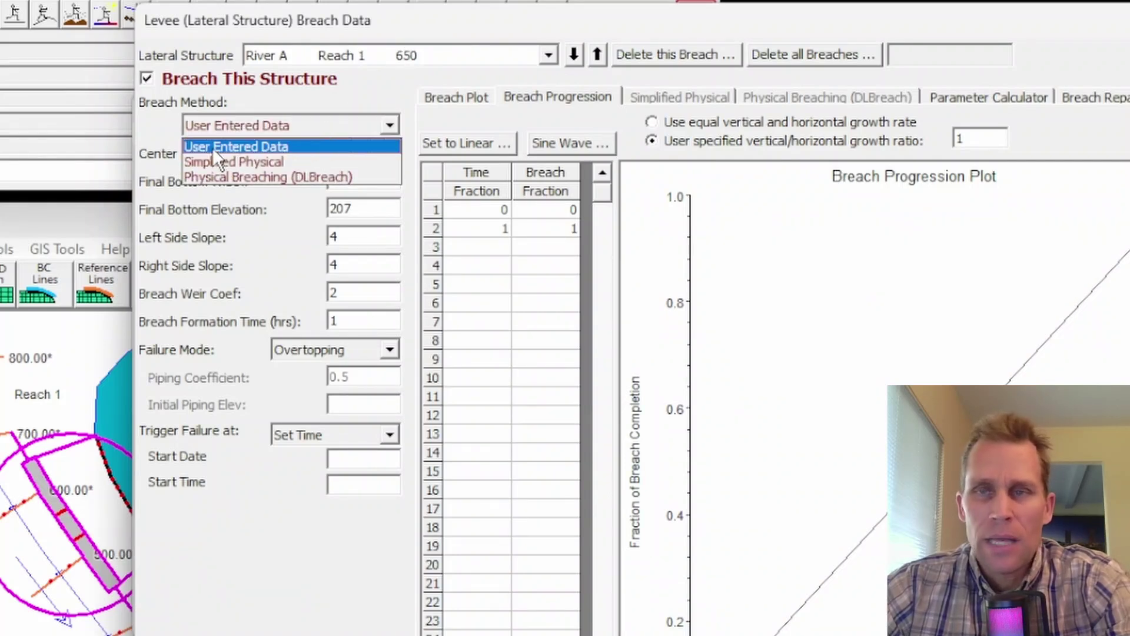
left_click(247, 146)
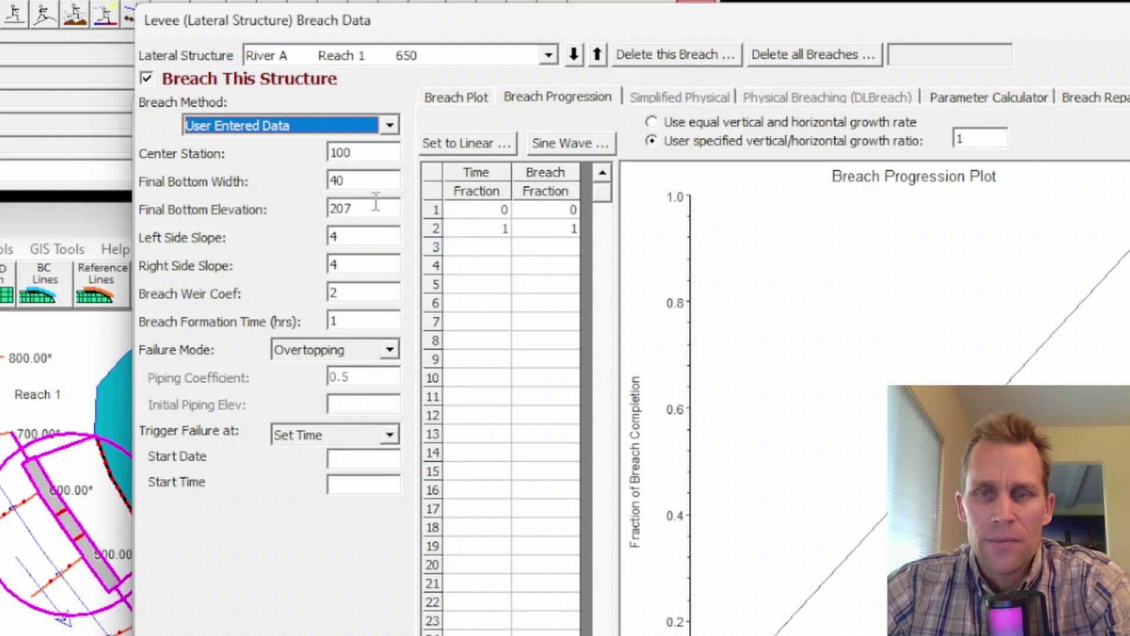
left_click(447, 101)
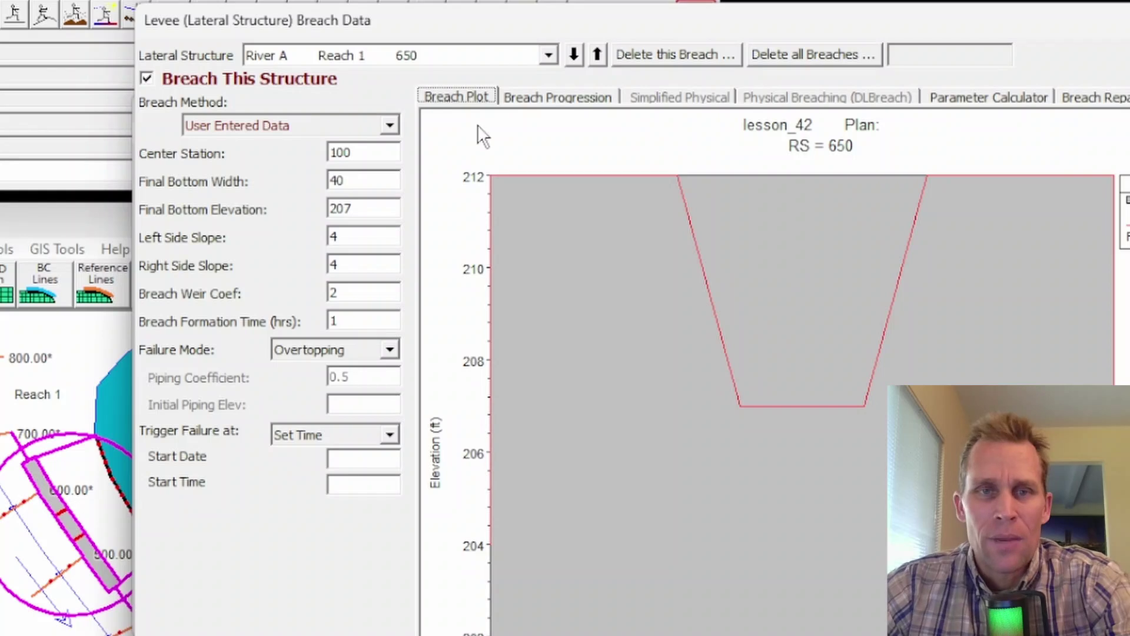
left_click(331, 126)
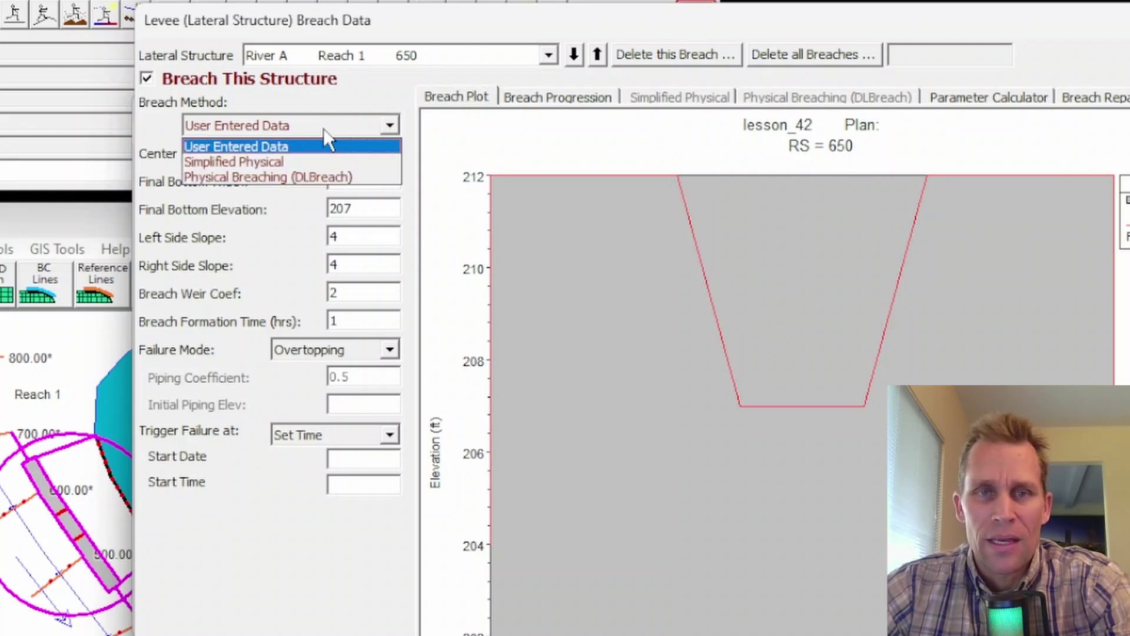
left_click(327, 141)
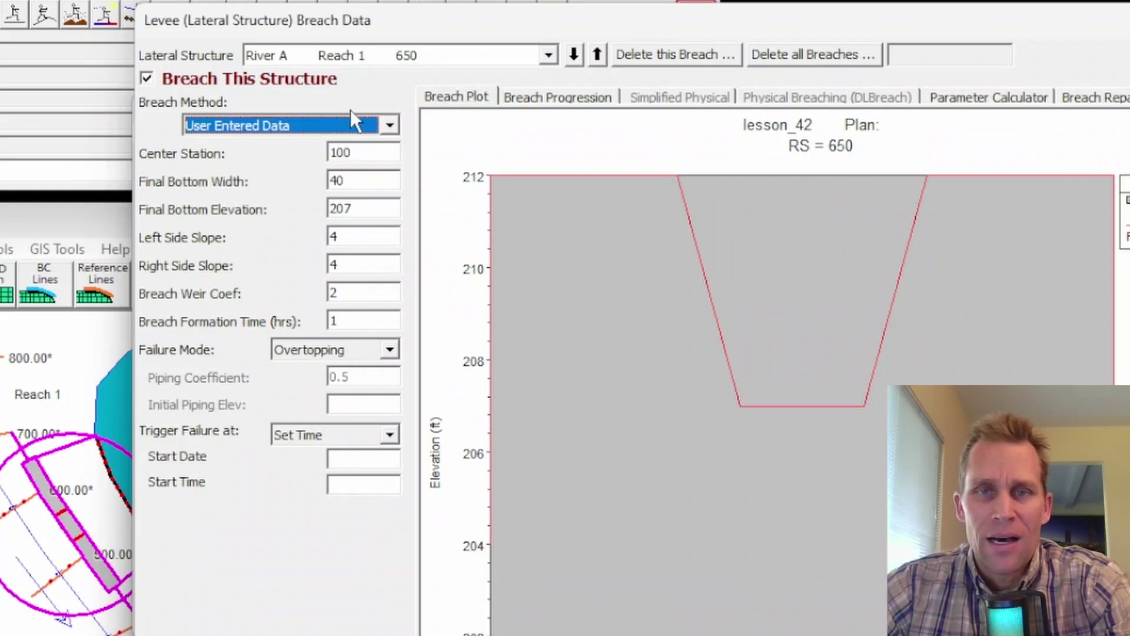
left_click(557, 98)
left_click(462, 96)
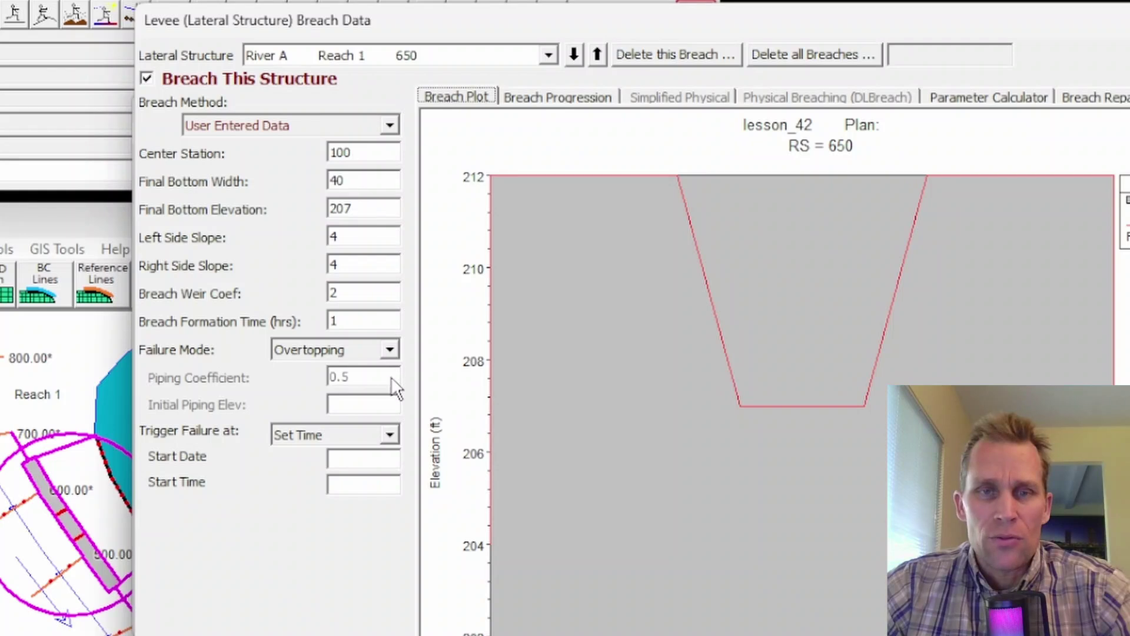
- Reopen the breach plan data of the lateral structure at station 650 from the Lateral Structure Editor
left_click_drag(365, 152, 257, 154)
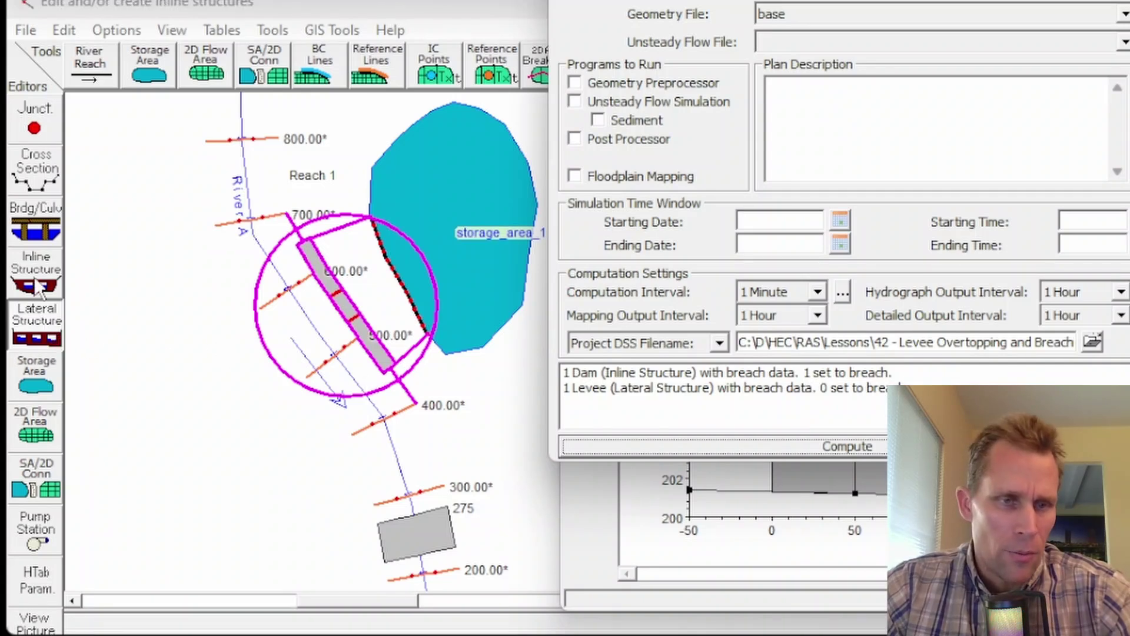
left_click(37, 325)
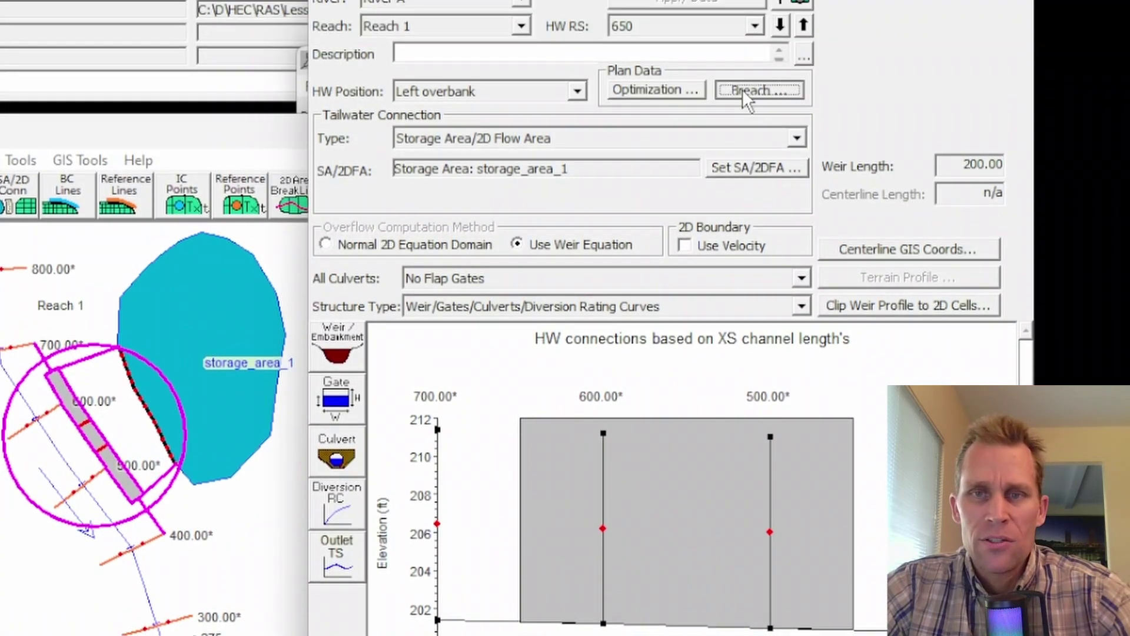
left_click(743, 90)
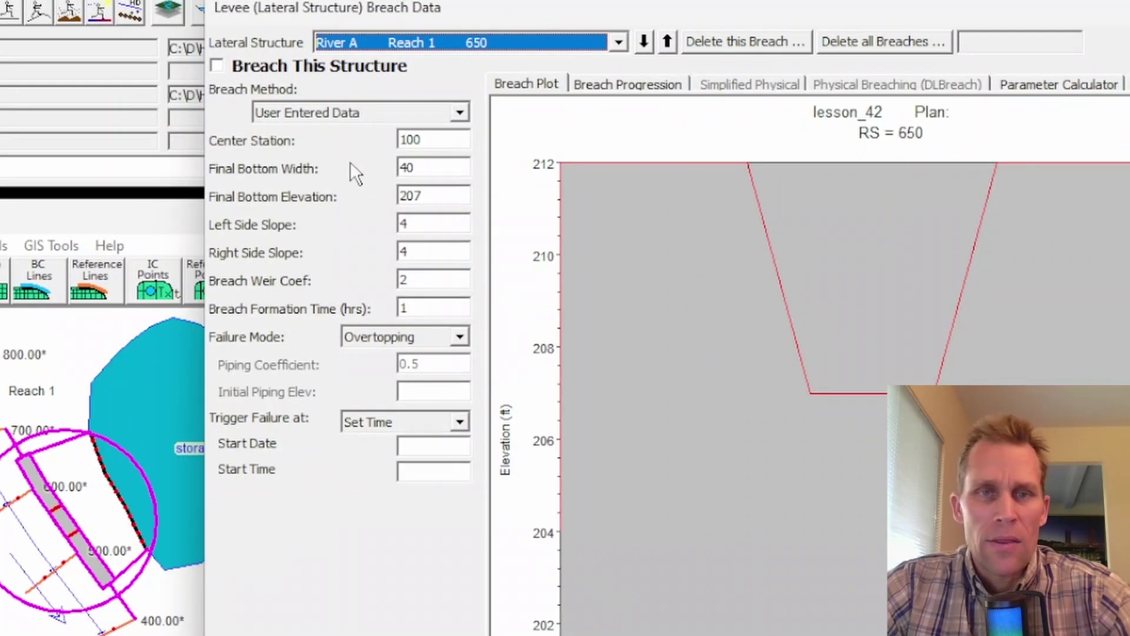
- Try a breach center station of 50 and restore it to 100
left_click_drag(427, 140, 373, 141)
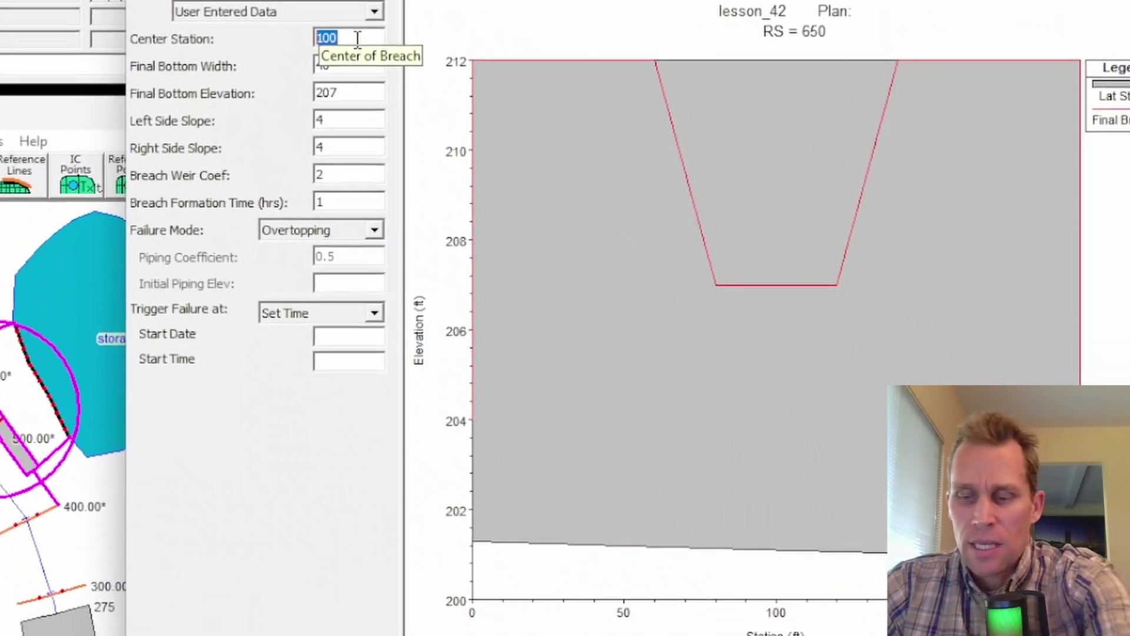
type("50")
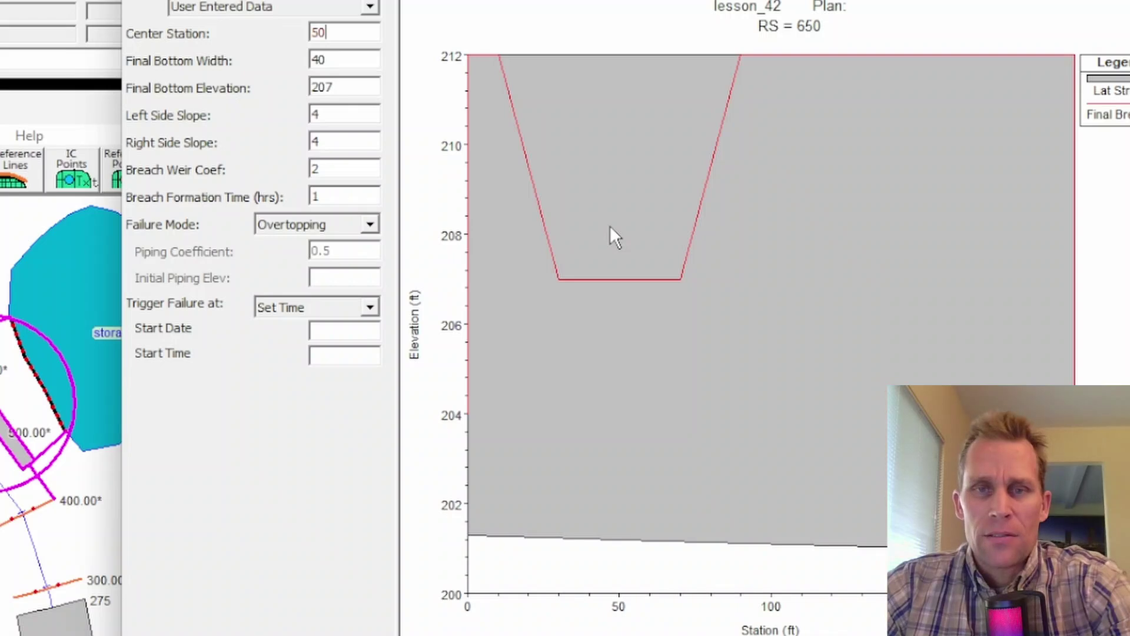
left_click_drag(355, 30, 273, 28)
type("100")
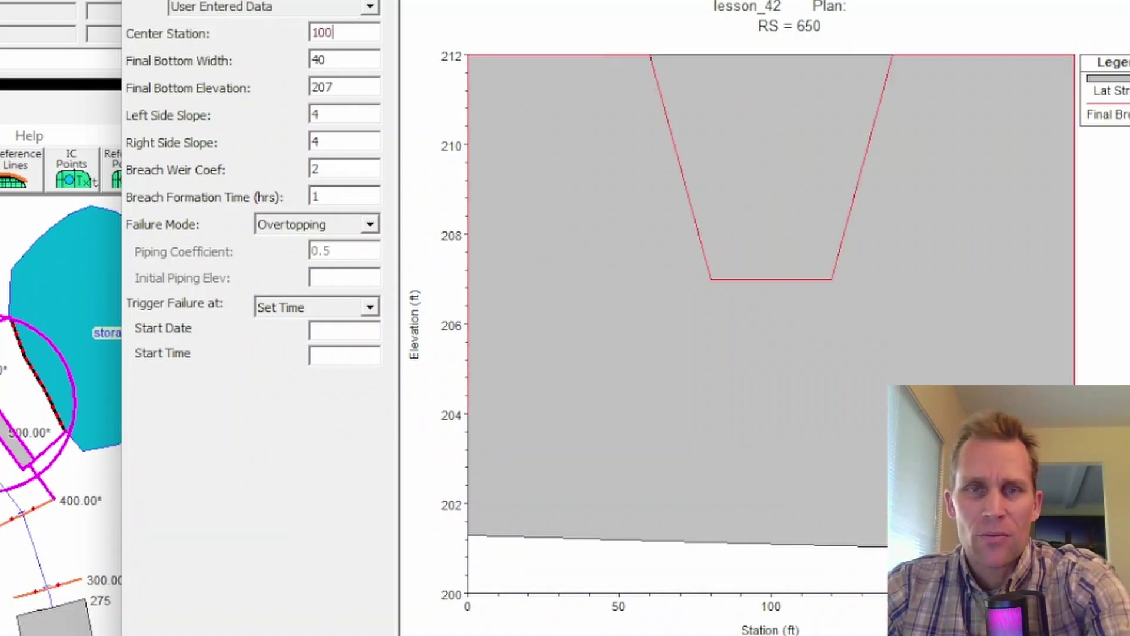
- Try a final bottom width of 0 for the breach and restore it to 40
left_click_drag(333, 65, 272, 65)
type("0")
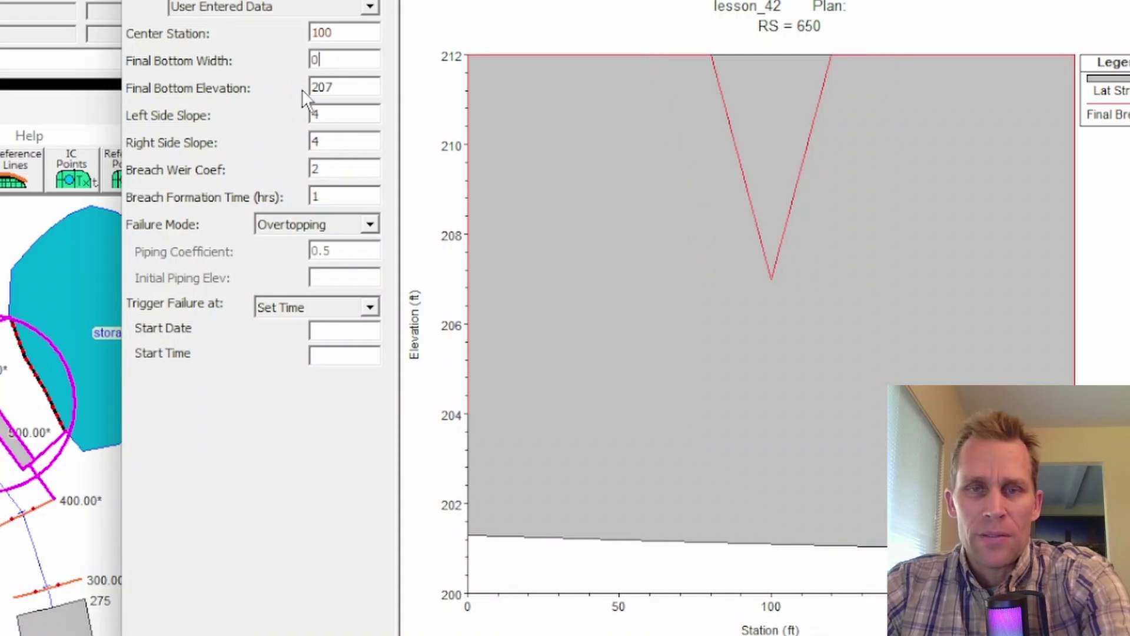
type("40")
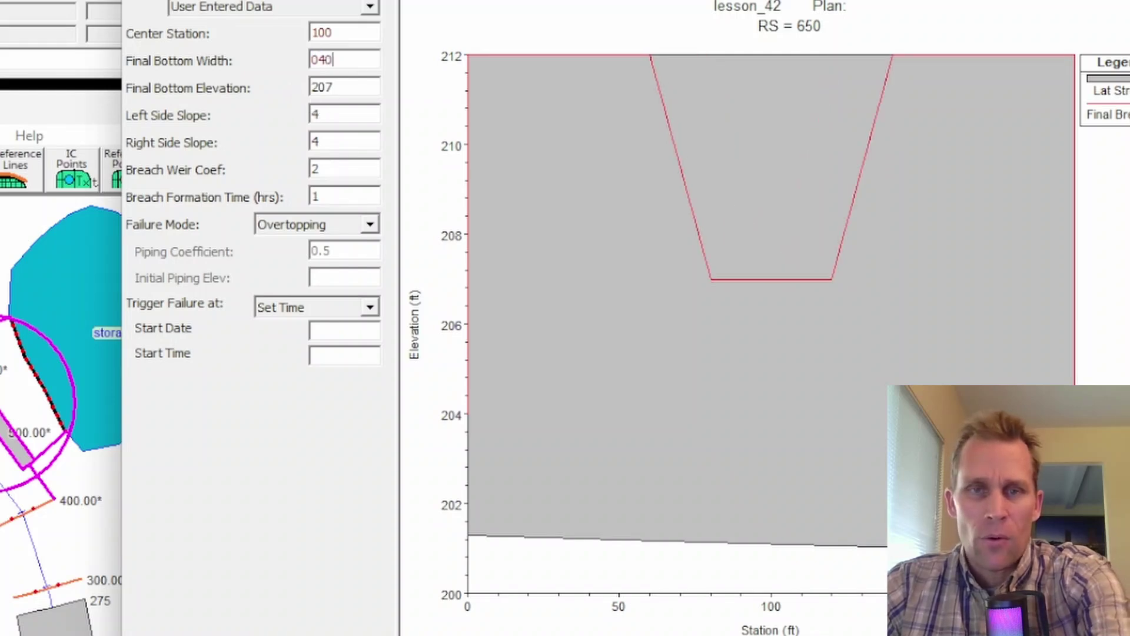
left_click_drag(370, 60, 303, 60)
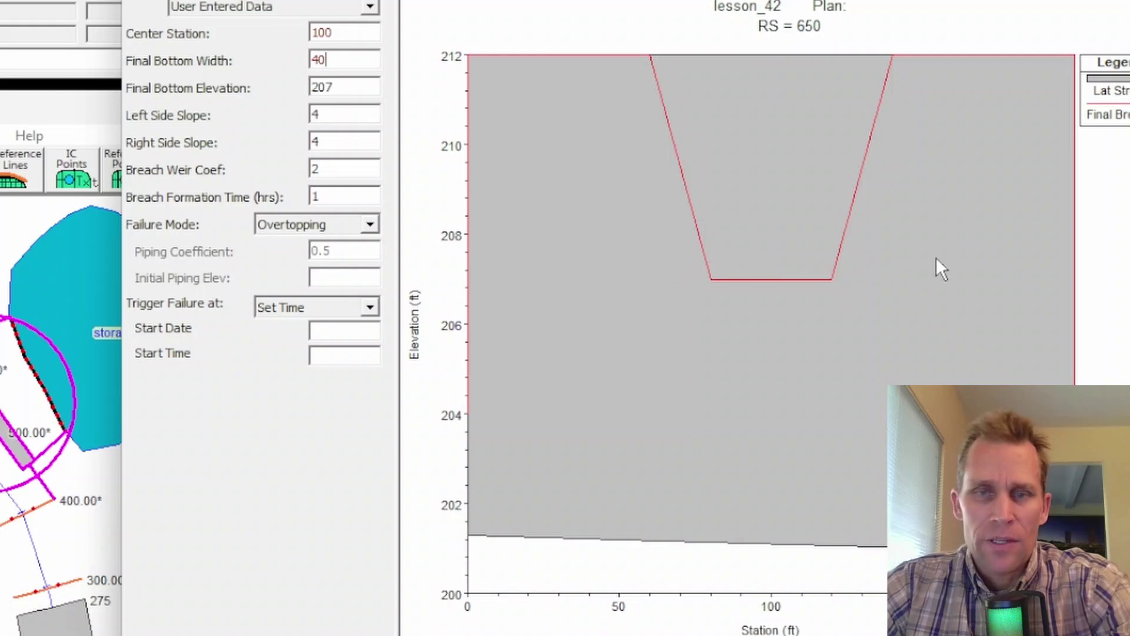
- Review the final bottom elevation, left and right side slopes, breach weir coefficient and breach formation time
key("Tab")
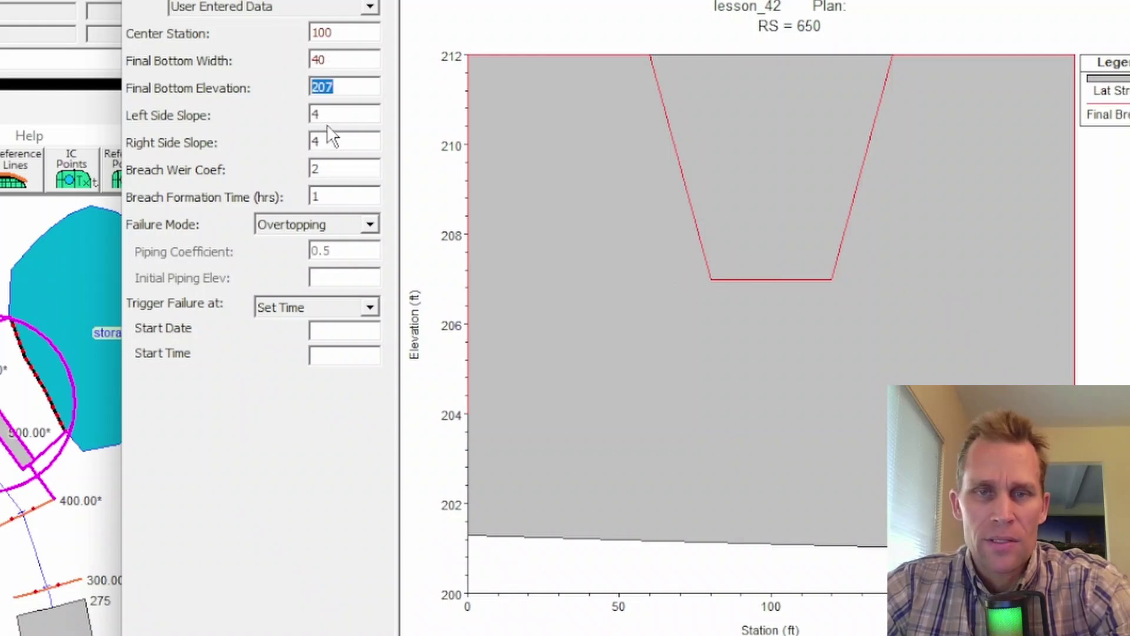
key("Tab")
key("Tab")
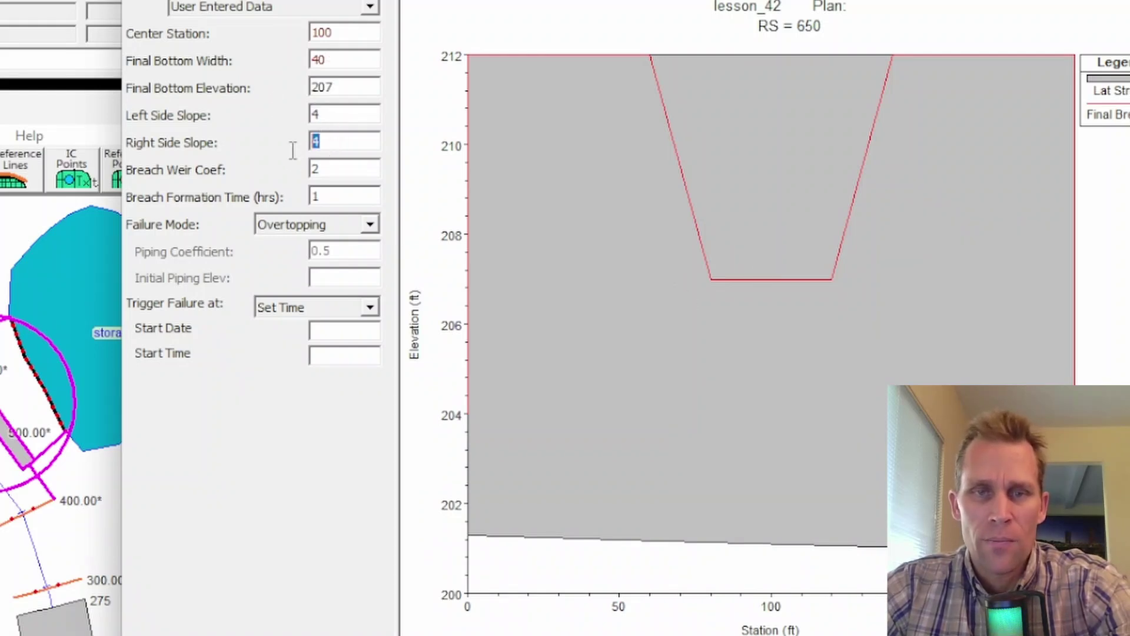
double_click(321, 169)
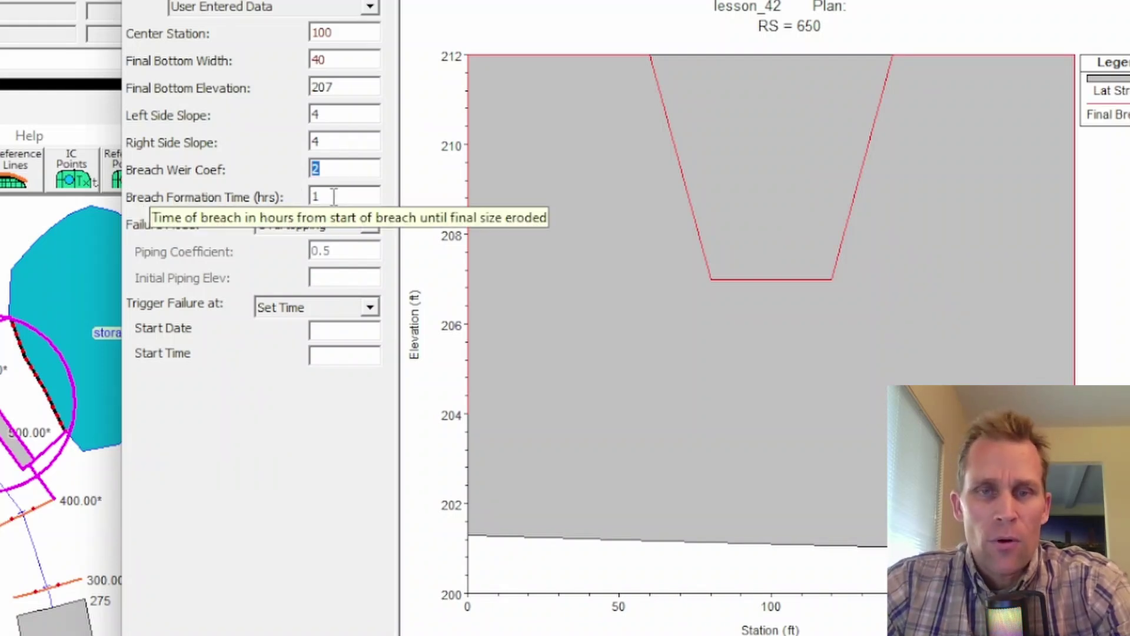
key("Tab")
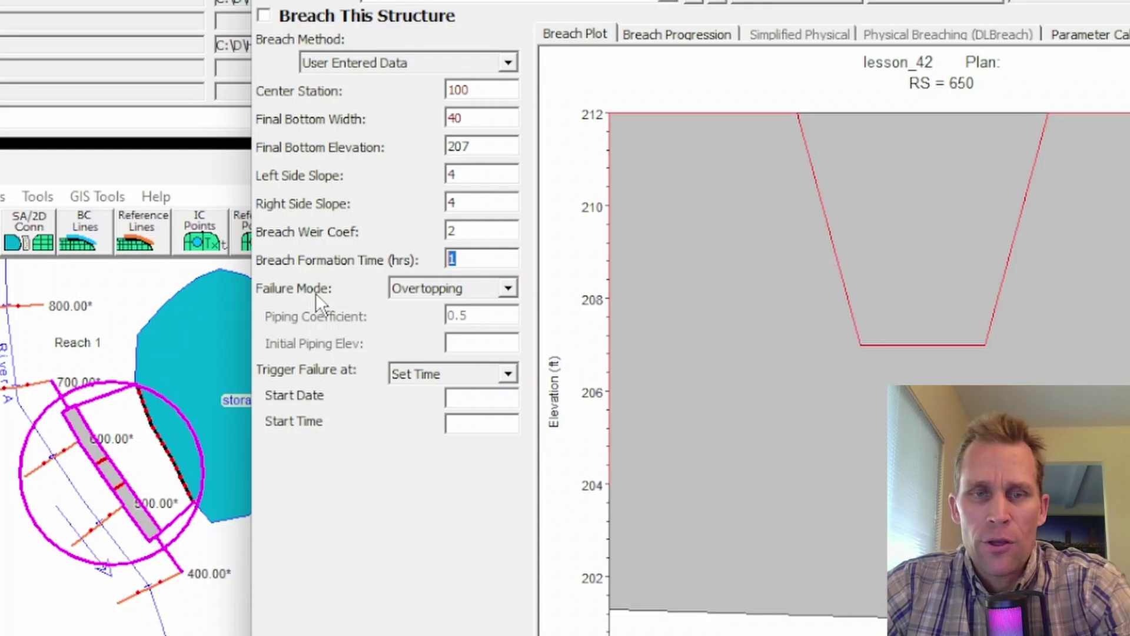
- Try the Piping failure mode, inspect its piping coefficient and initial piping elevation, and return the failure mode to Overtopping
left_click(507, 287)
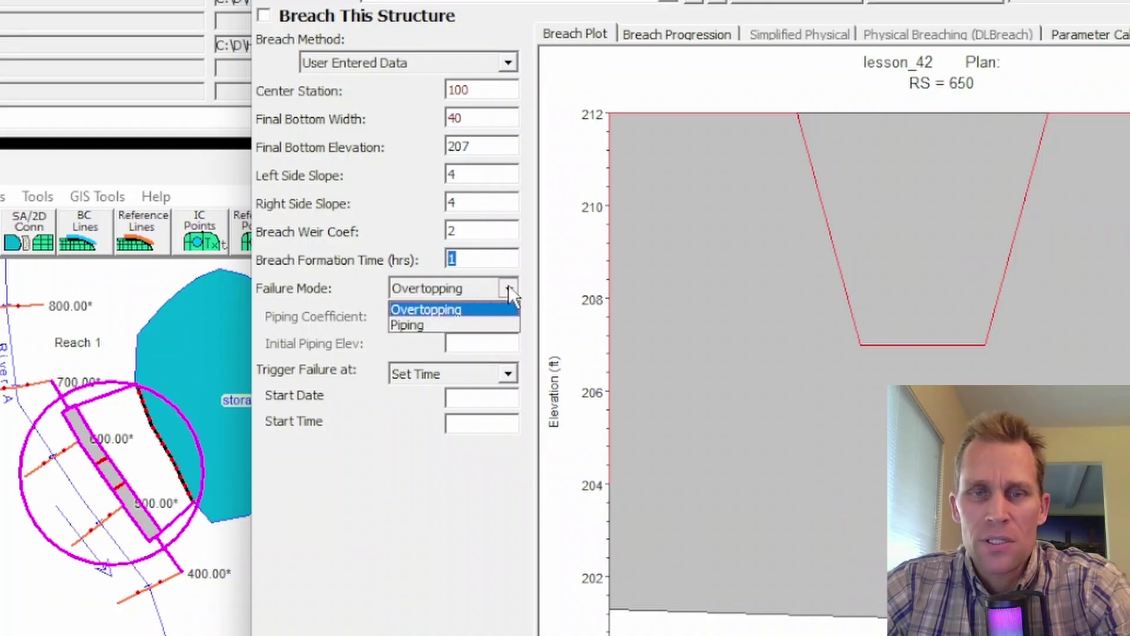
left_click(471, 306)
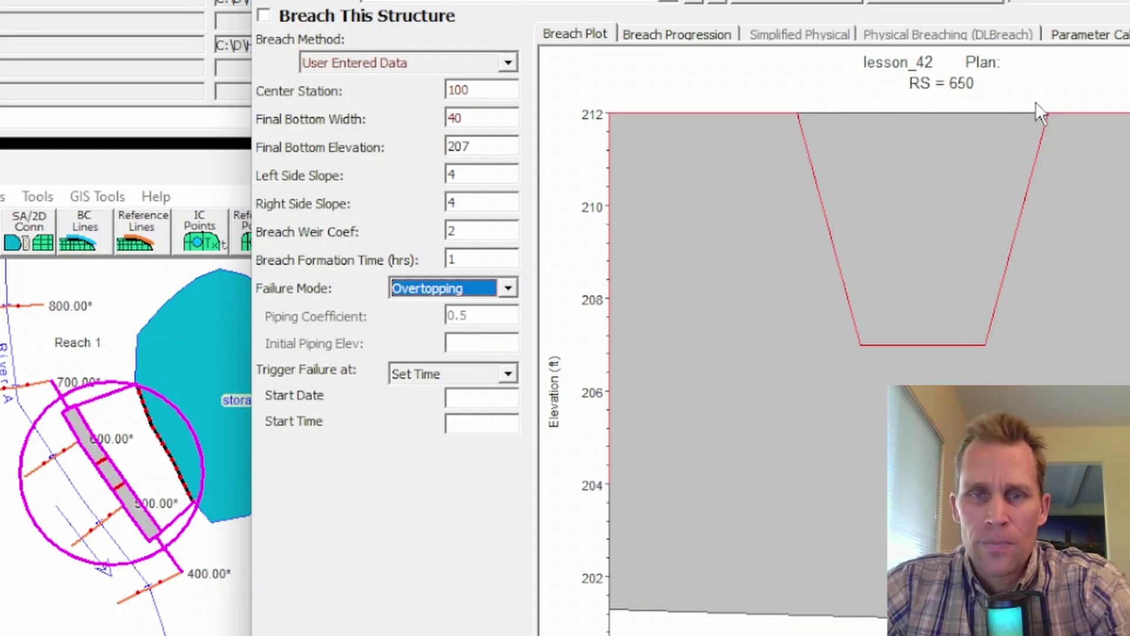
left_click(509, 288)
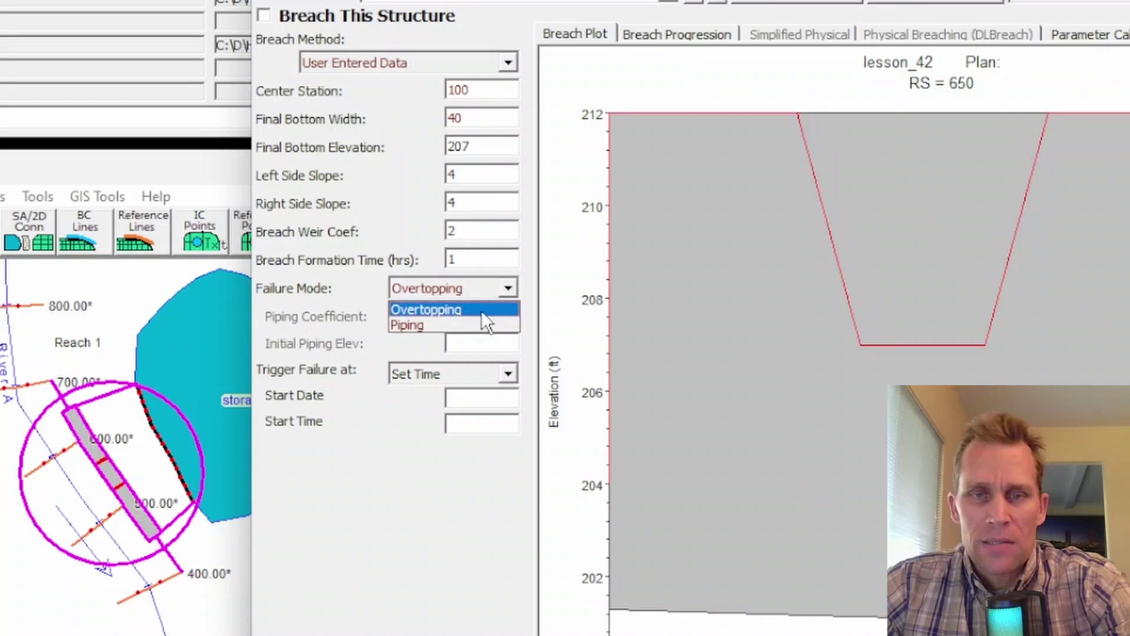
left_click(471, 321)
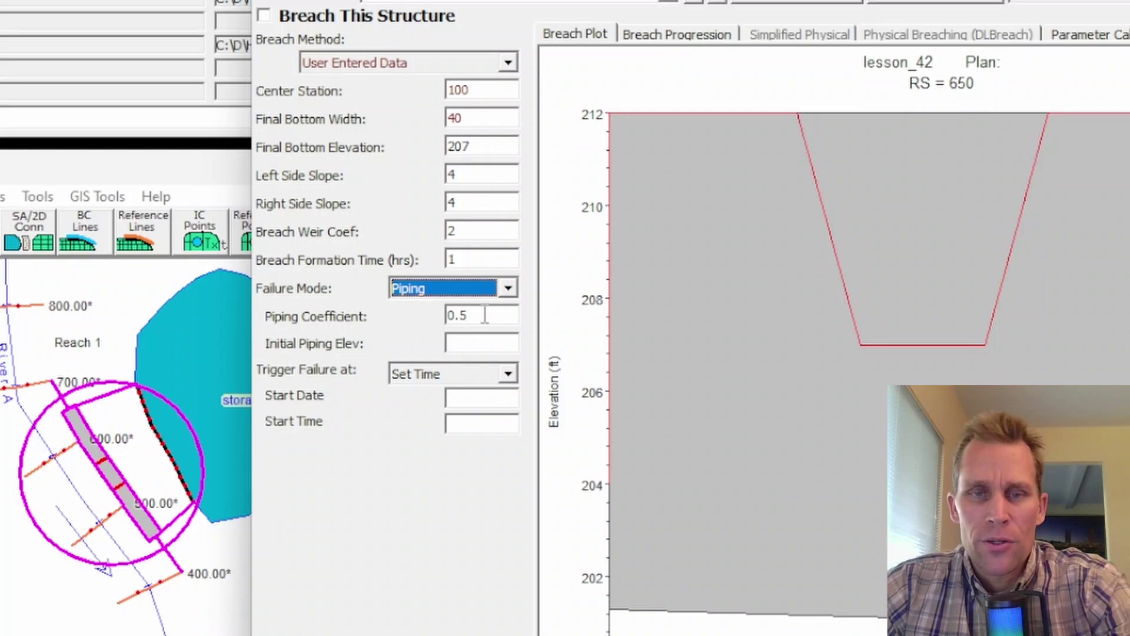
left_click_drag(486, 316, 422, 316)
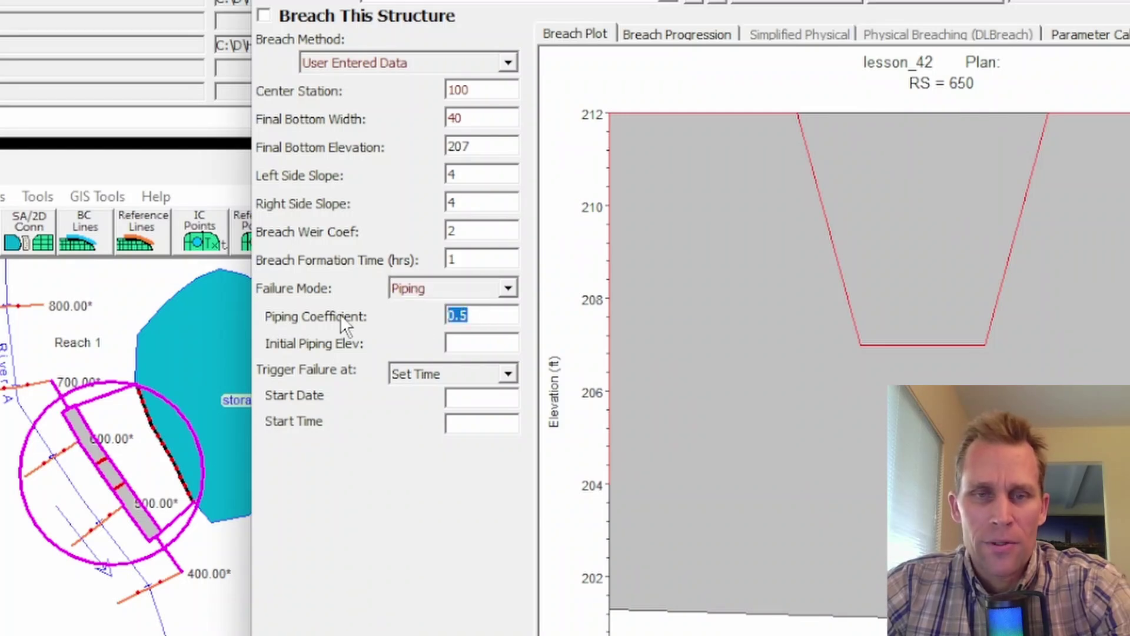
left_click(449, 345)
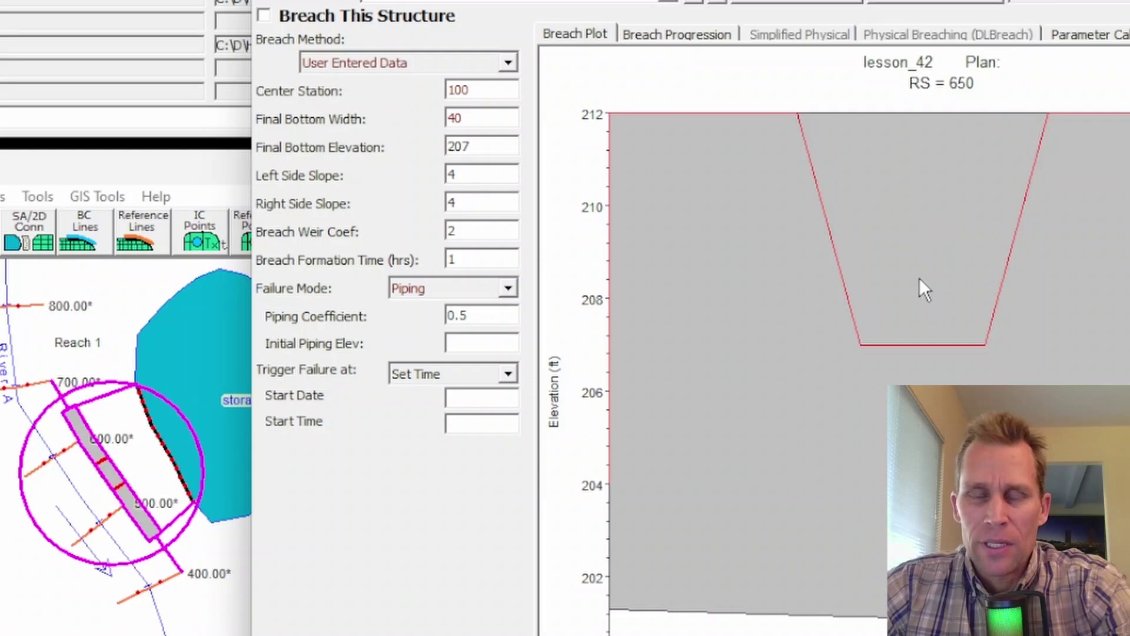
left_click(485, 289)
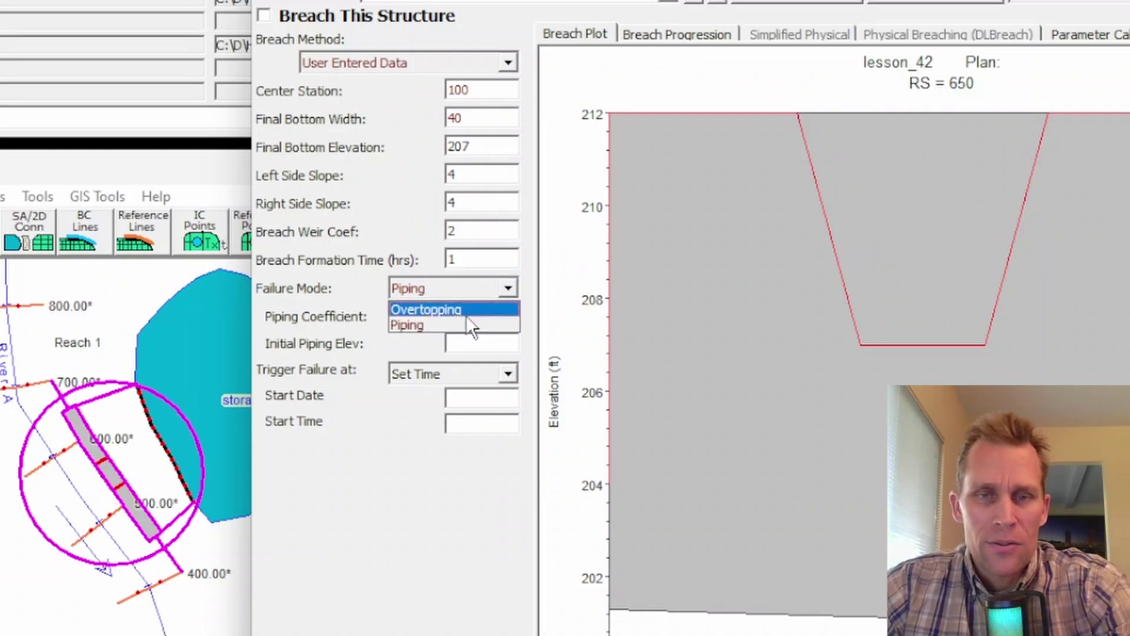
left_click(465, 316)
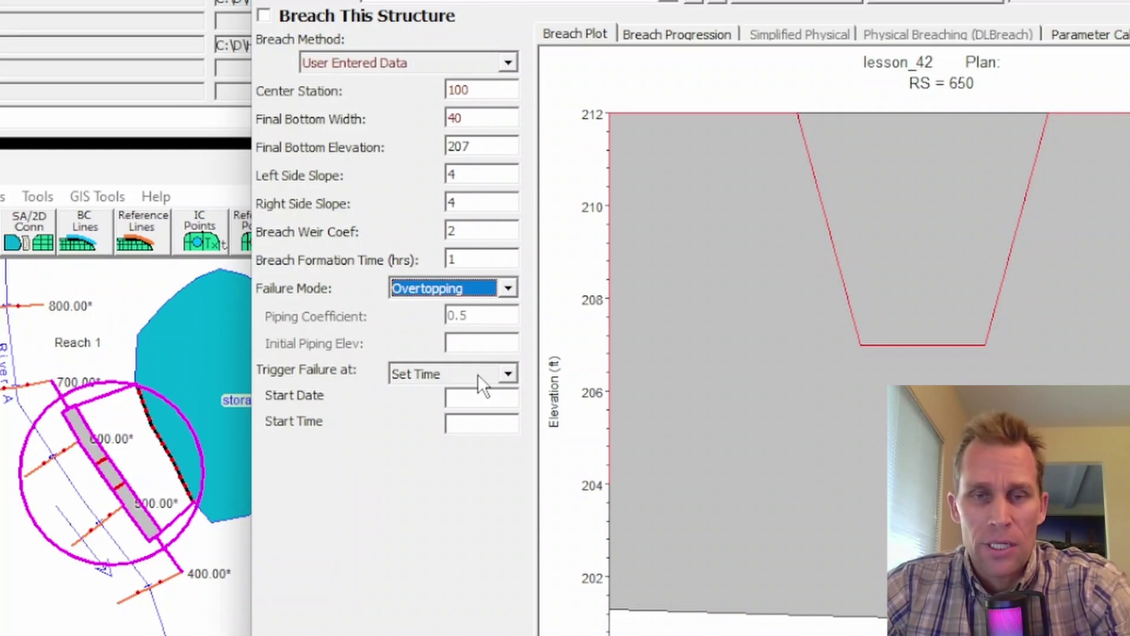
- Trigger the breach failure at WS Elev with a starting water surface of 211
left_click(509, 372)
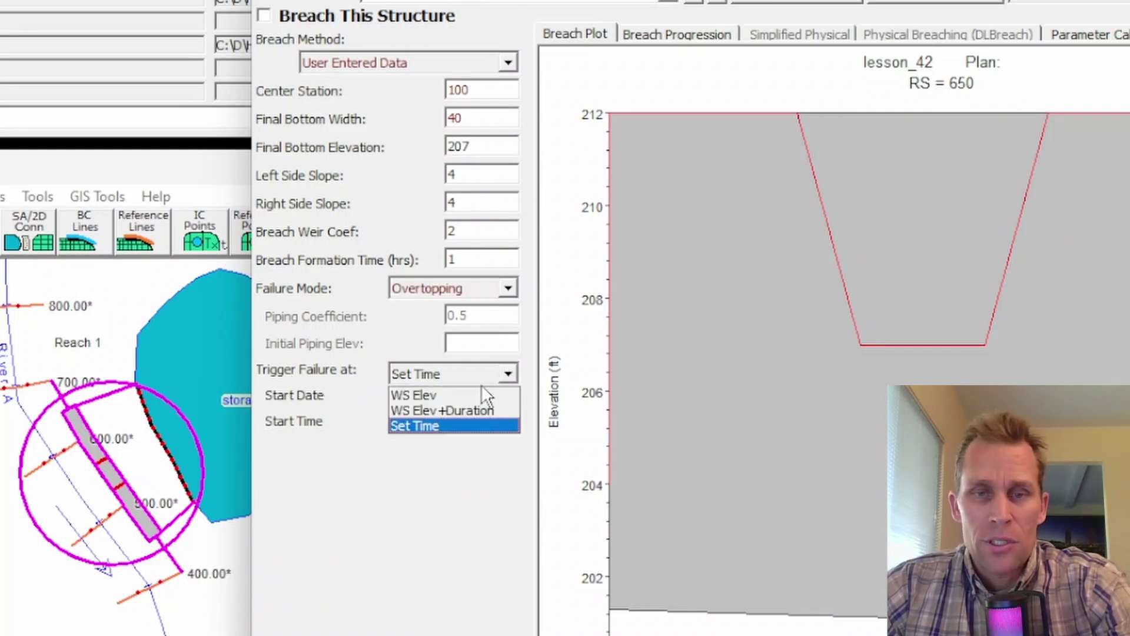
left_click(471, 396)
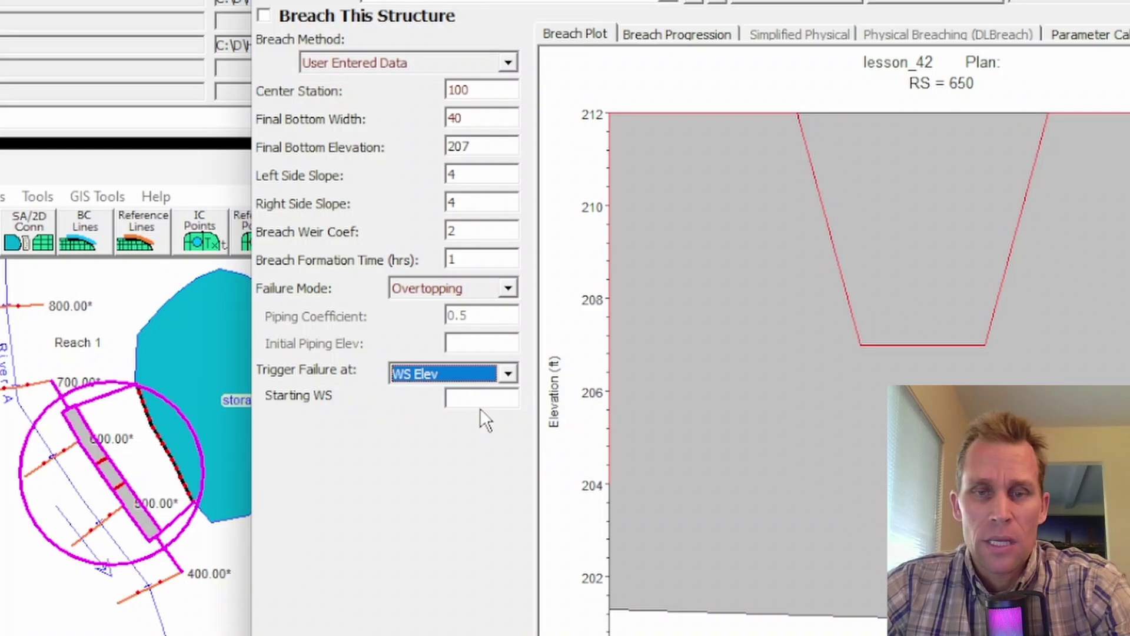
left_click(472, 398)
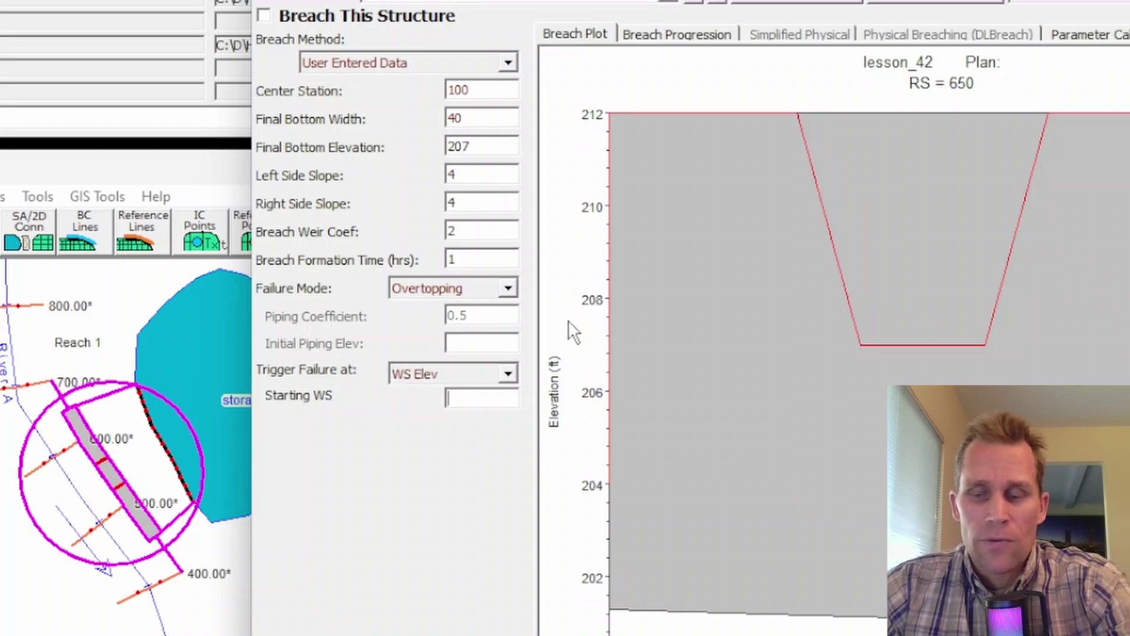
type("211")
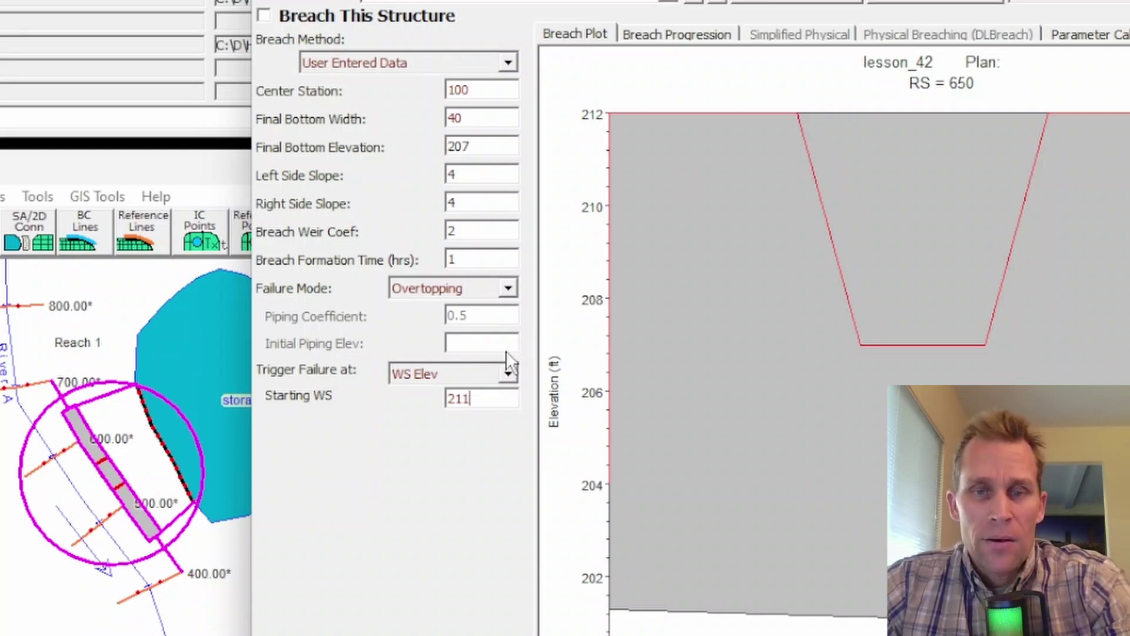
- Trigger the breach failure at WS Elev+Duration with a threshold water surface of 209 and a duration above threshold of 6 hours
left_click(507, 373)
left_click(471, 411)
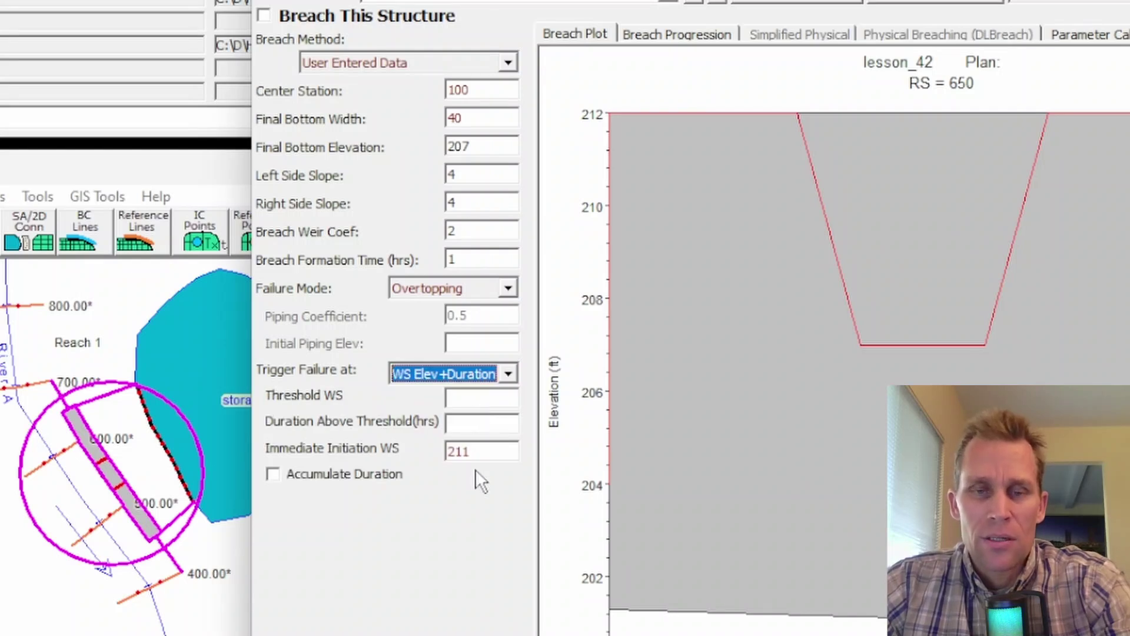
left_click_drag(478, 453, 428, 457)
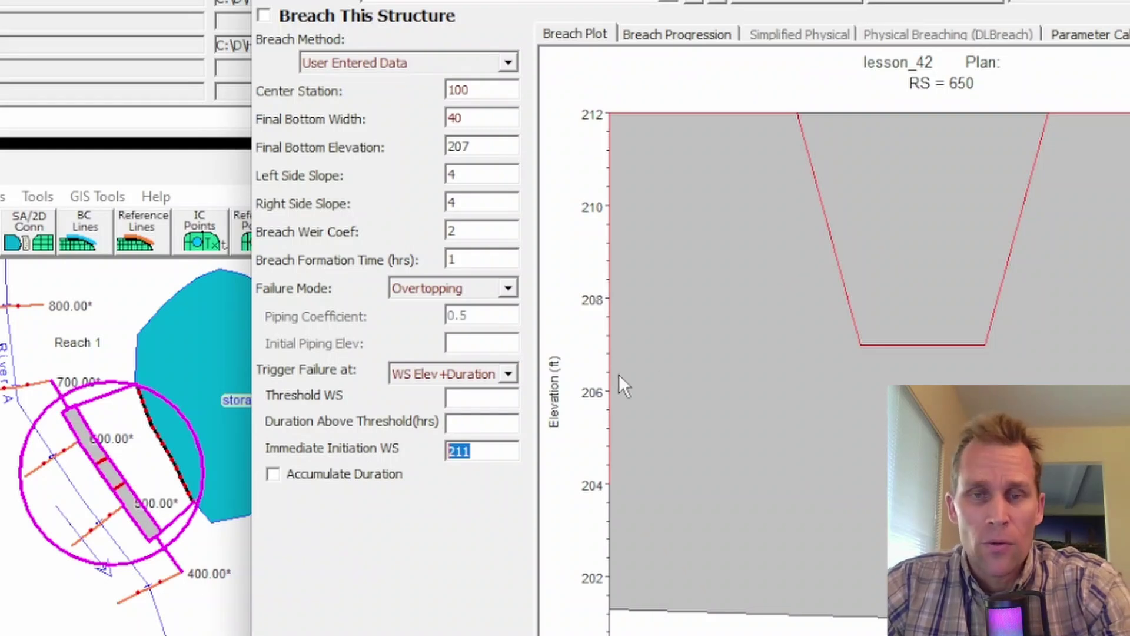
left_click(480, 398)
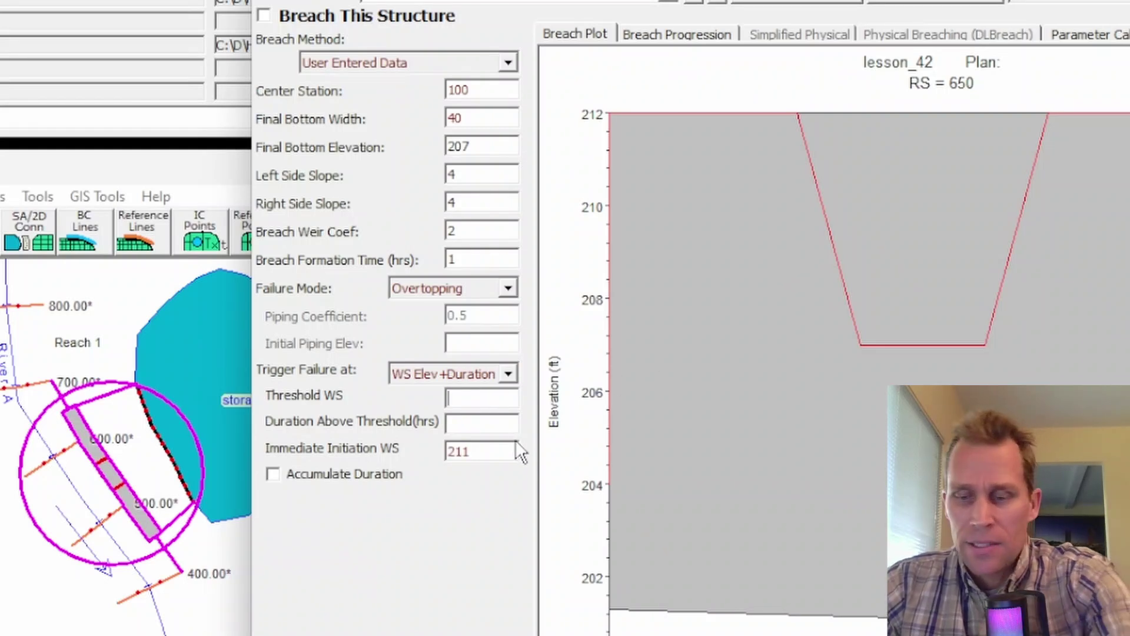
type("209")
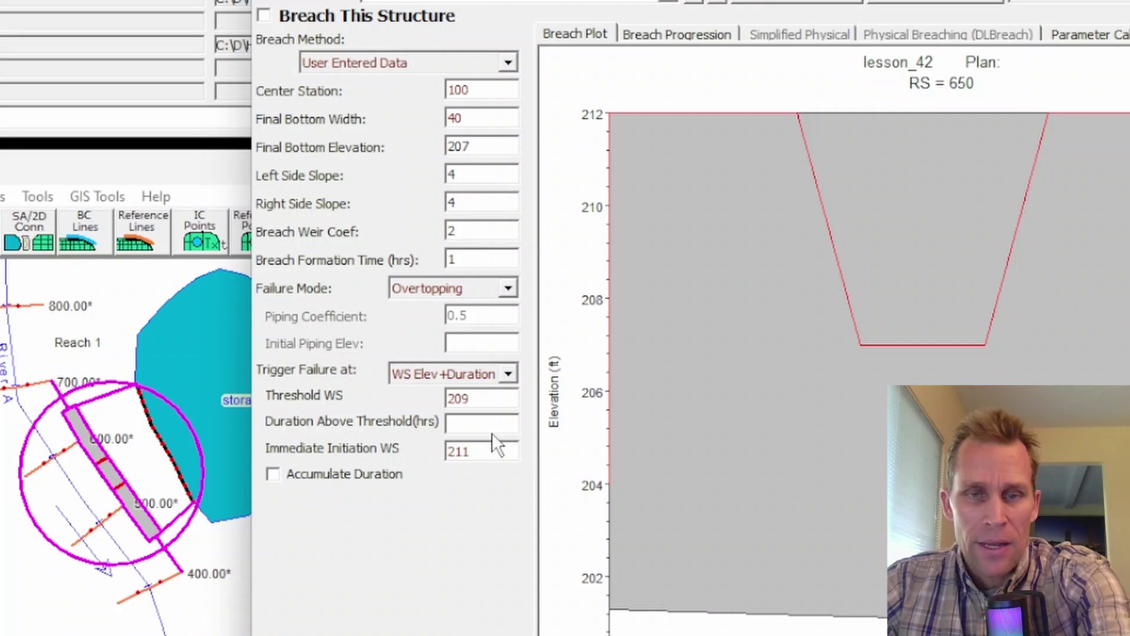
left_click(492, 432)
type("6")
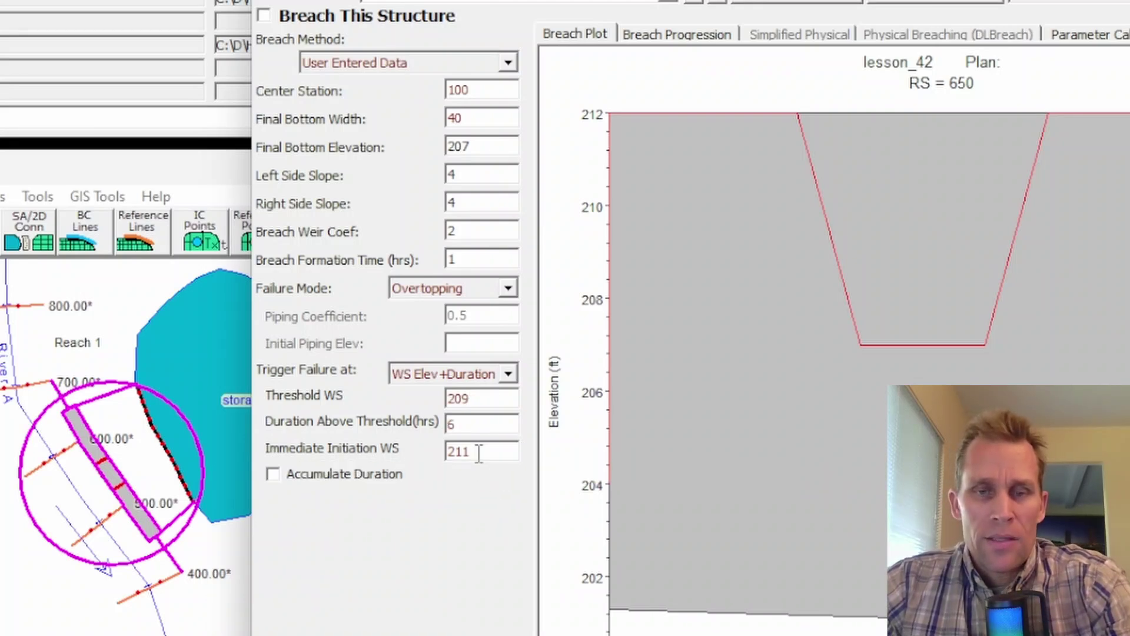
- Clear the immediate initiation water surface and try the Accumulate Duration option
left_click_drag(480, 453, 409, 449)
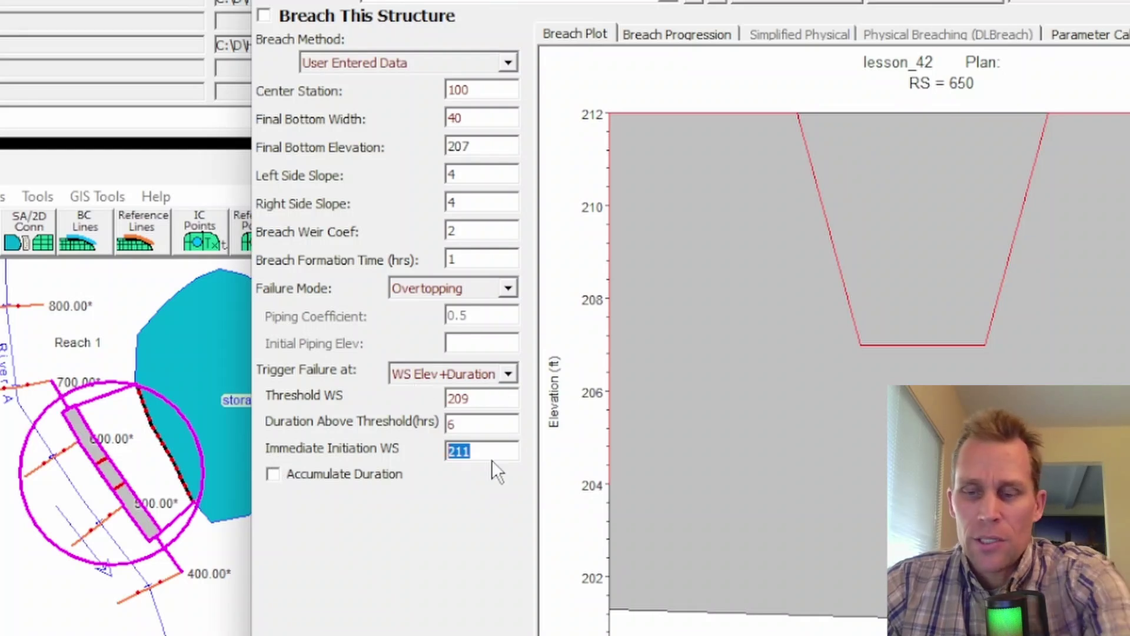
key("BackSpace")
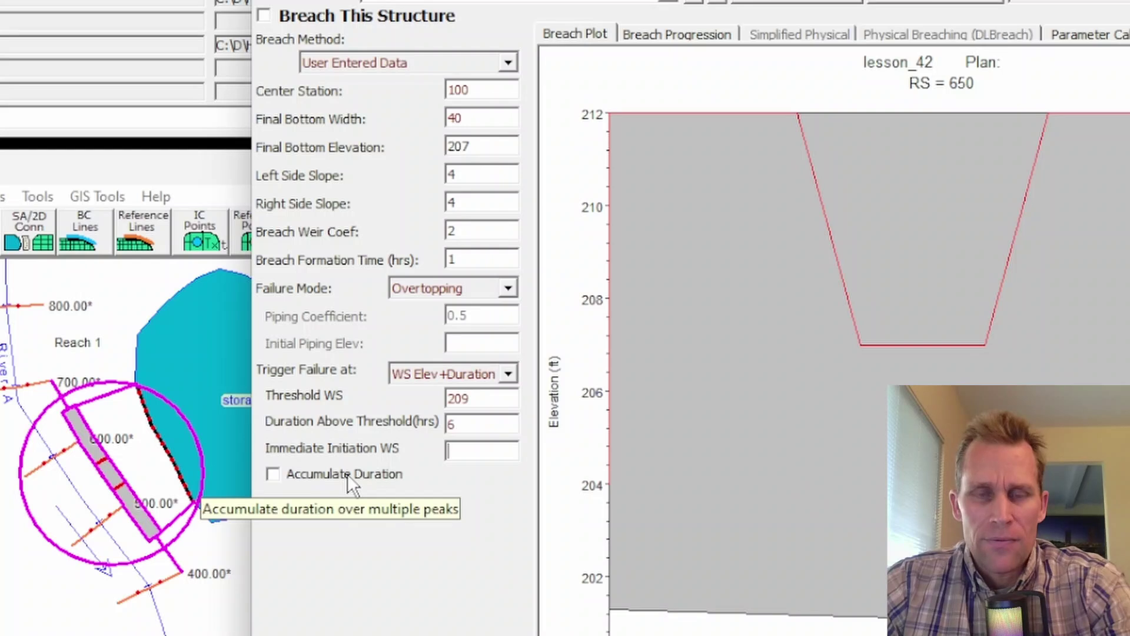
left_click_drag(456, 423, 429, 422)
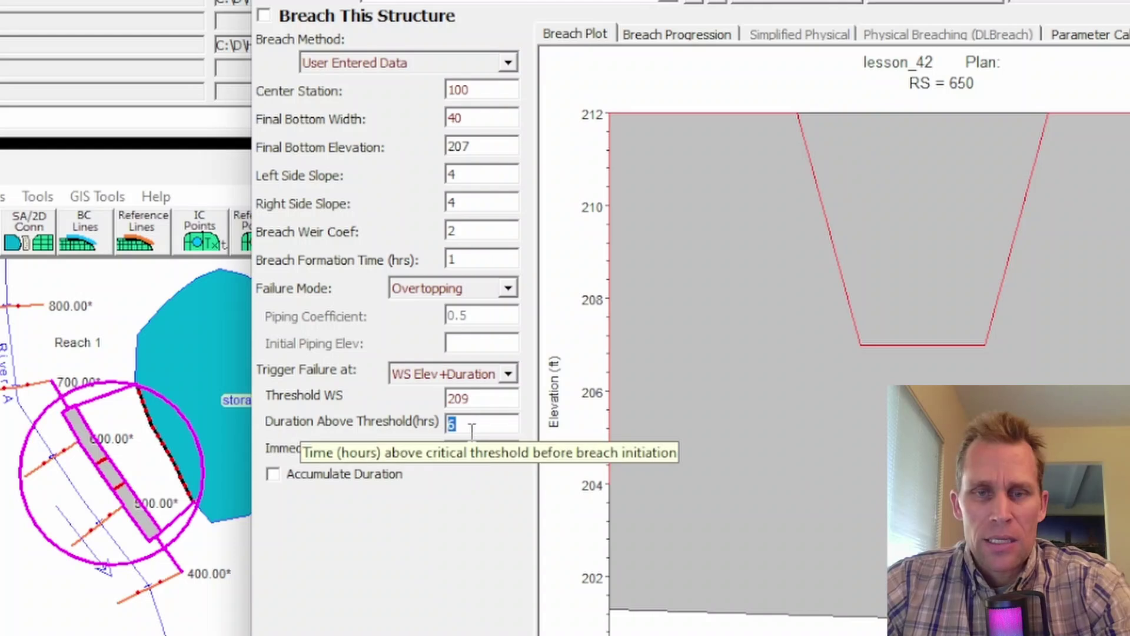
left_click(273, 474)
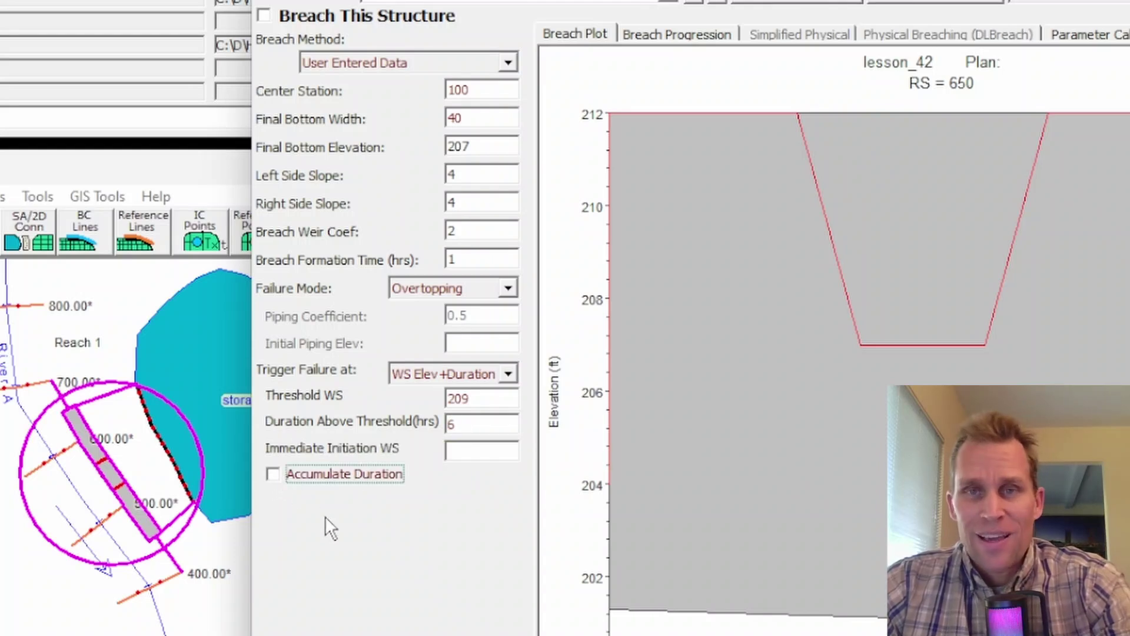
- Trigger the breach failure at Set Time, highlight the final breach on the breach plot and open the breach progression
left_click(508, 374)
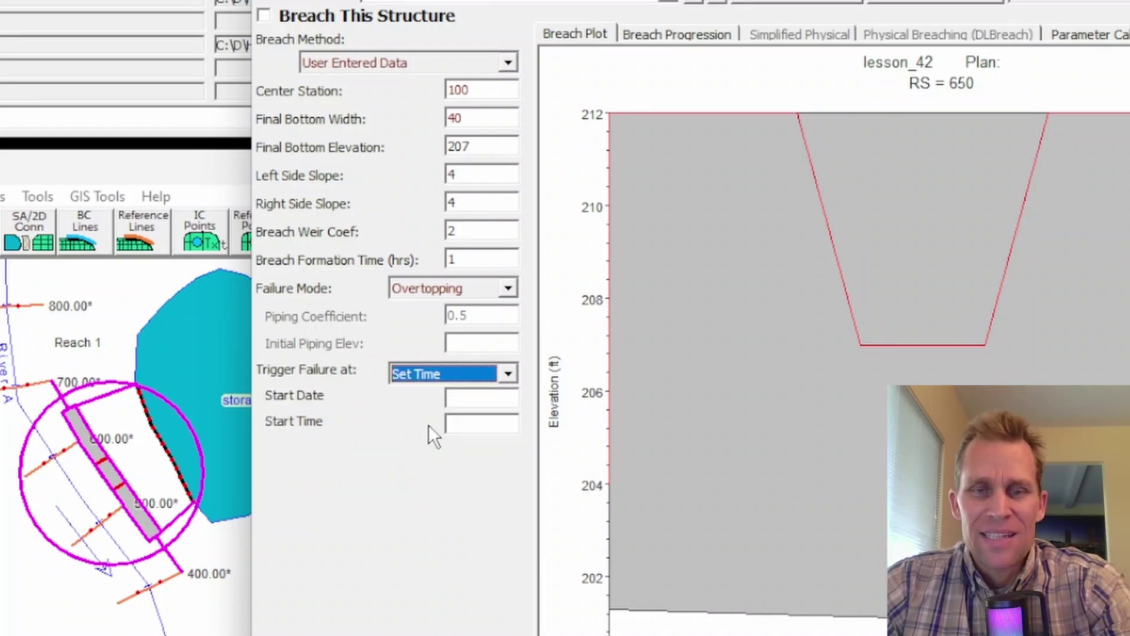
left_click(429, 425)
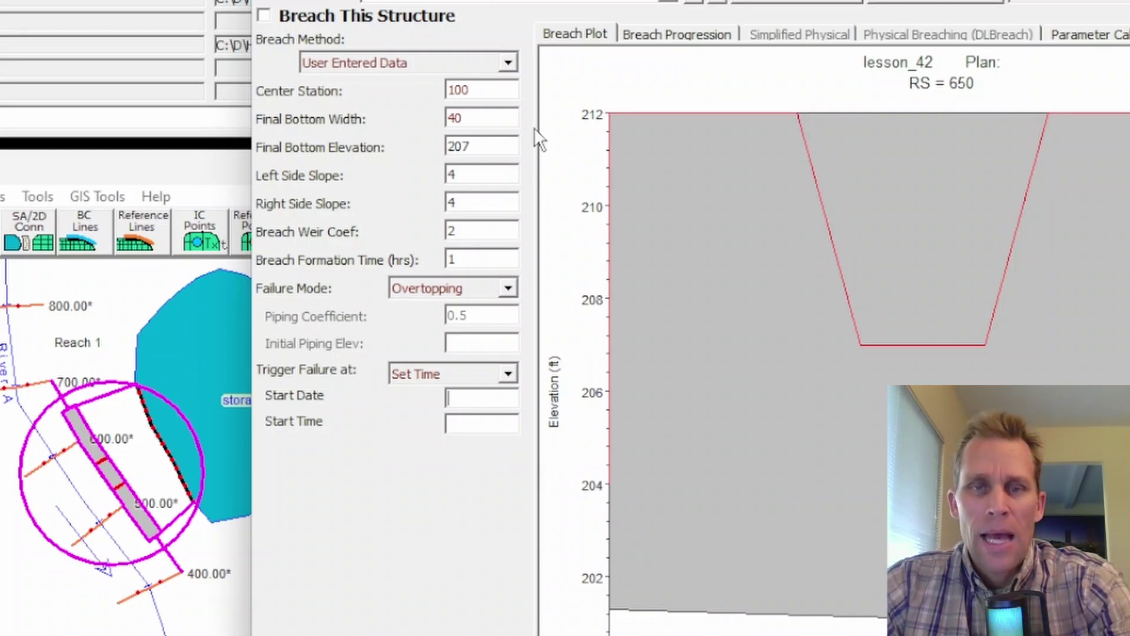
left_click(580, 34)
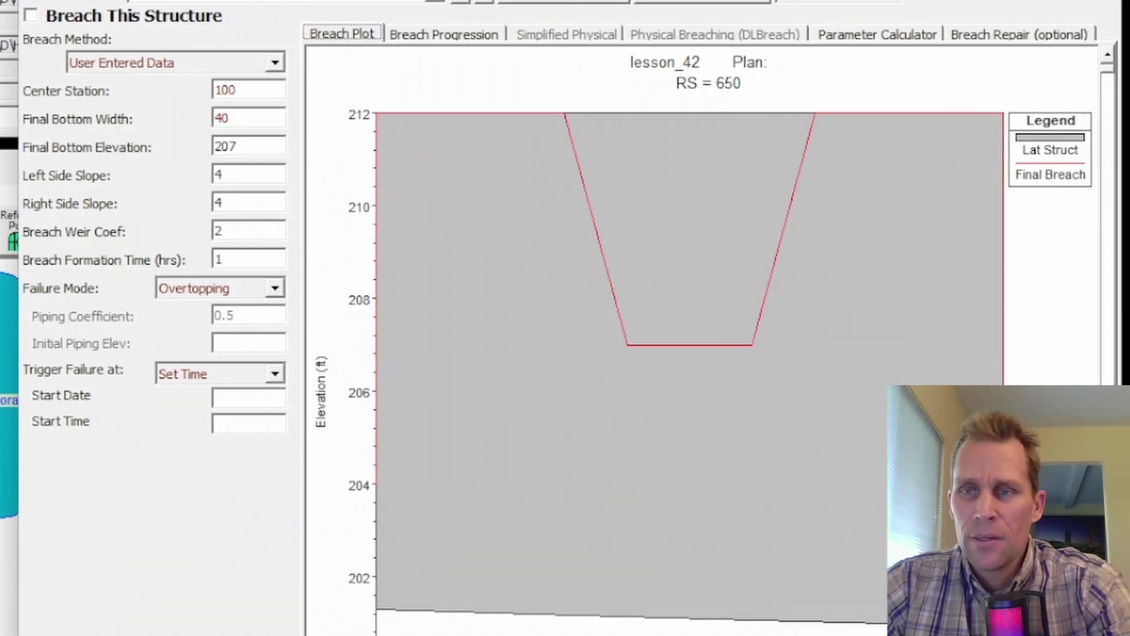
left_click(1058, 171)
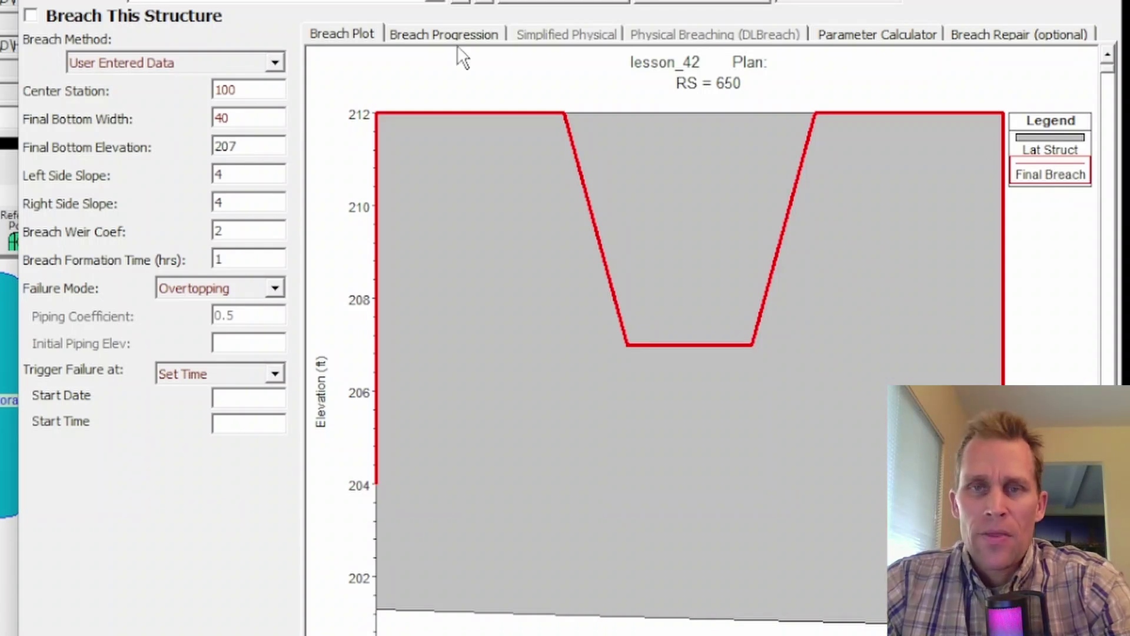
left_click(428, 37)
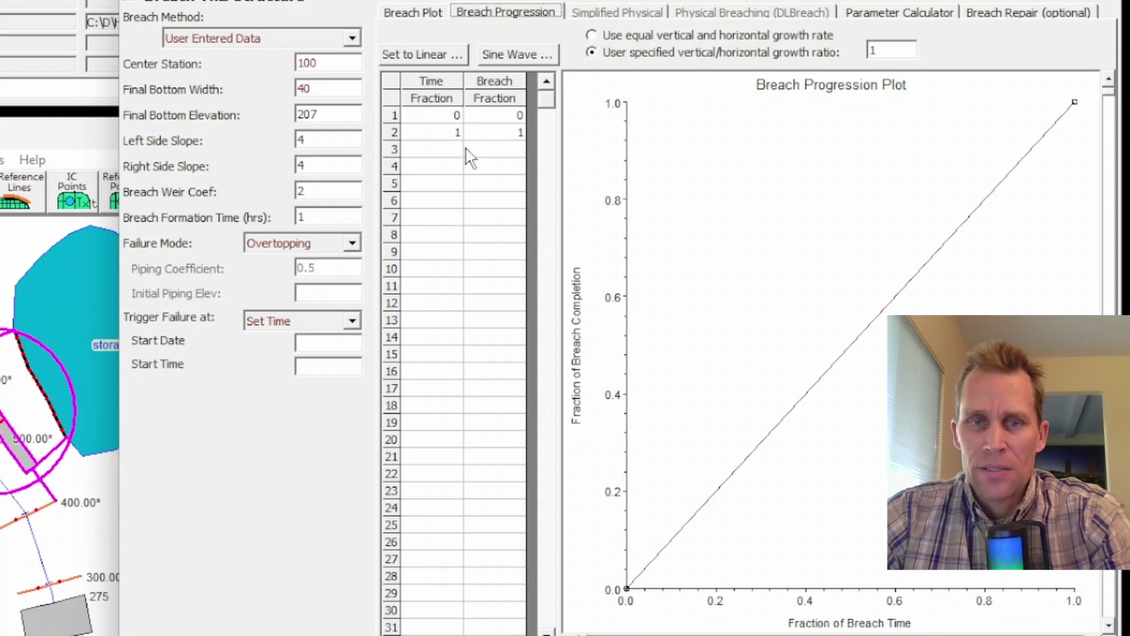
- Try a longer breach formation time and restore it to 1 hour
double_click(311, 216)
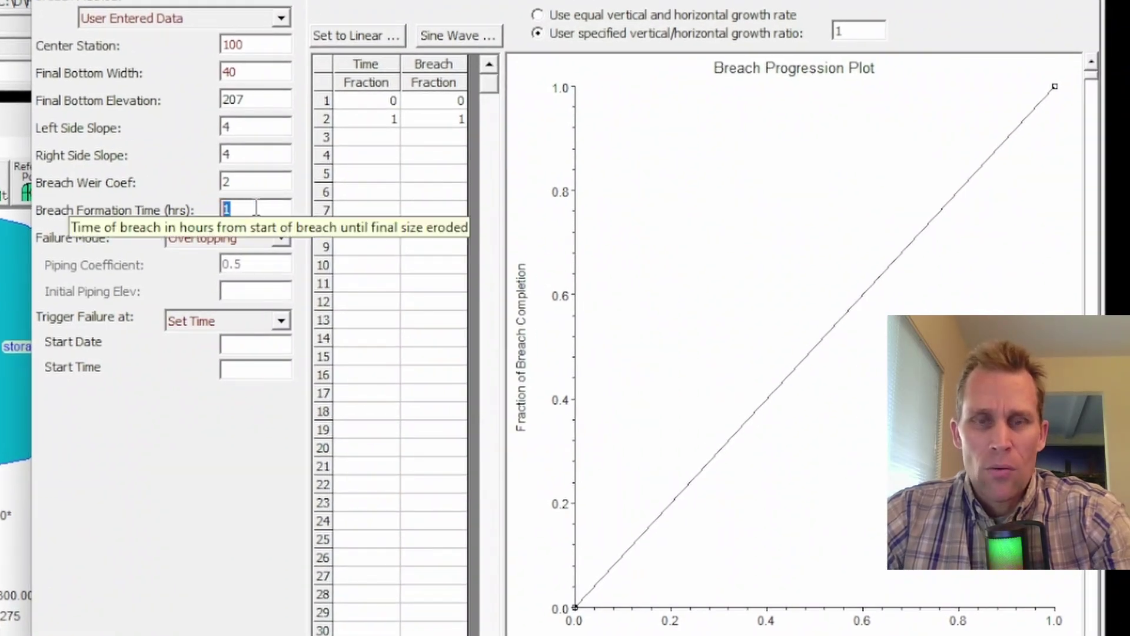
type("5")
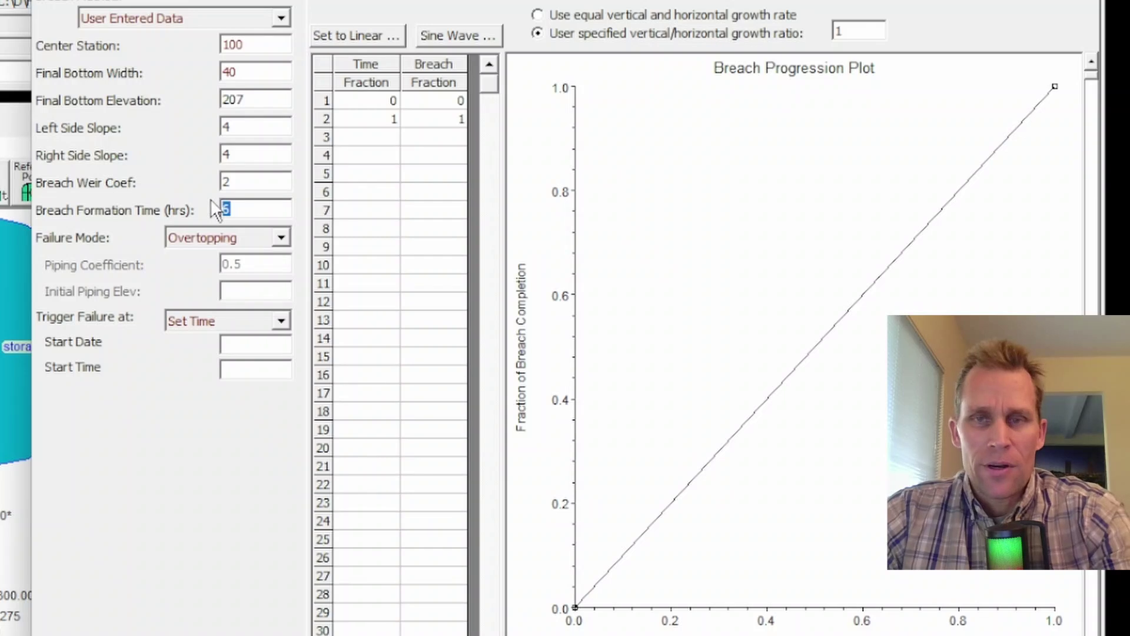
type("1")
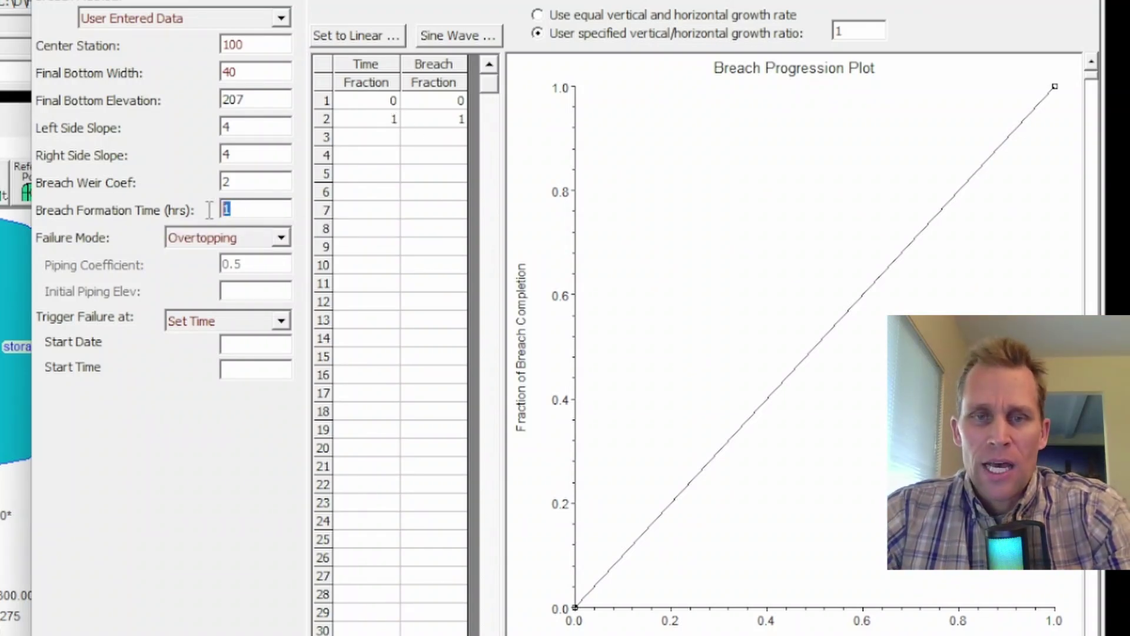
- Try the linear breach progression and convert the progression to half a sine wave
left_click_drag(370, 103, 428, 118)
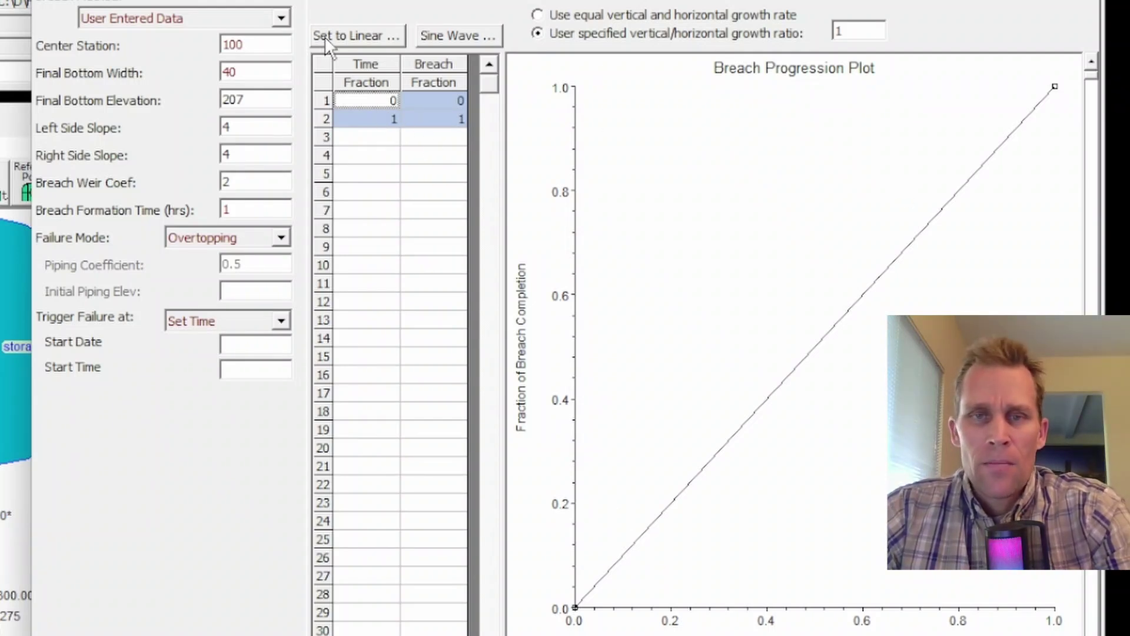
left_click(341, 40)
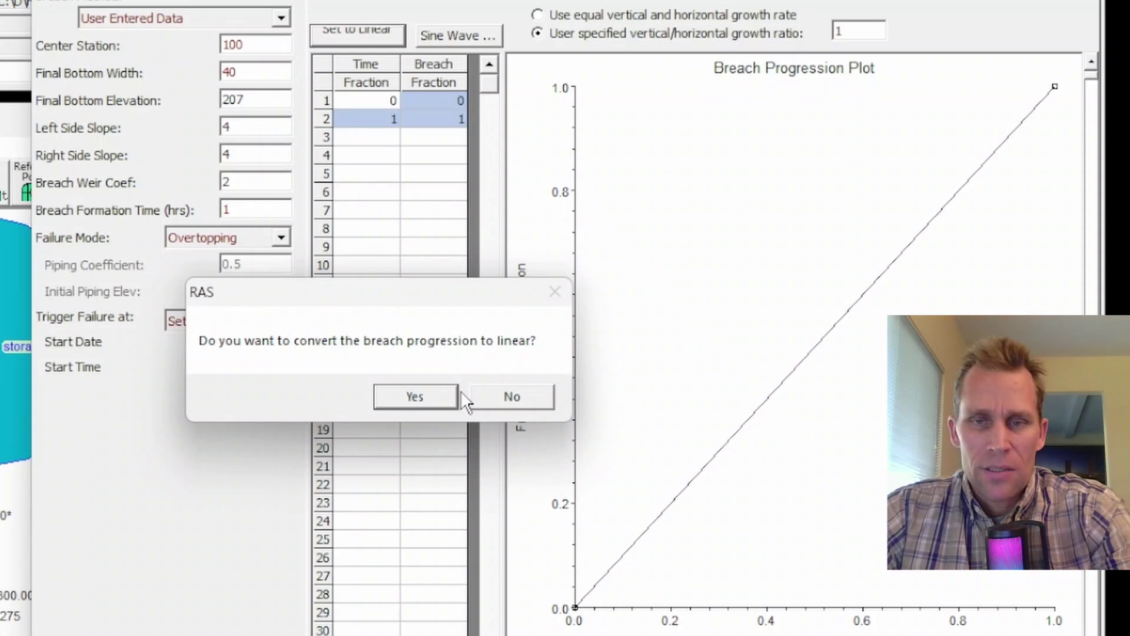
left_click(420, 399)
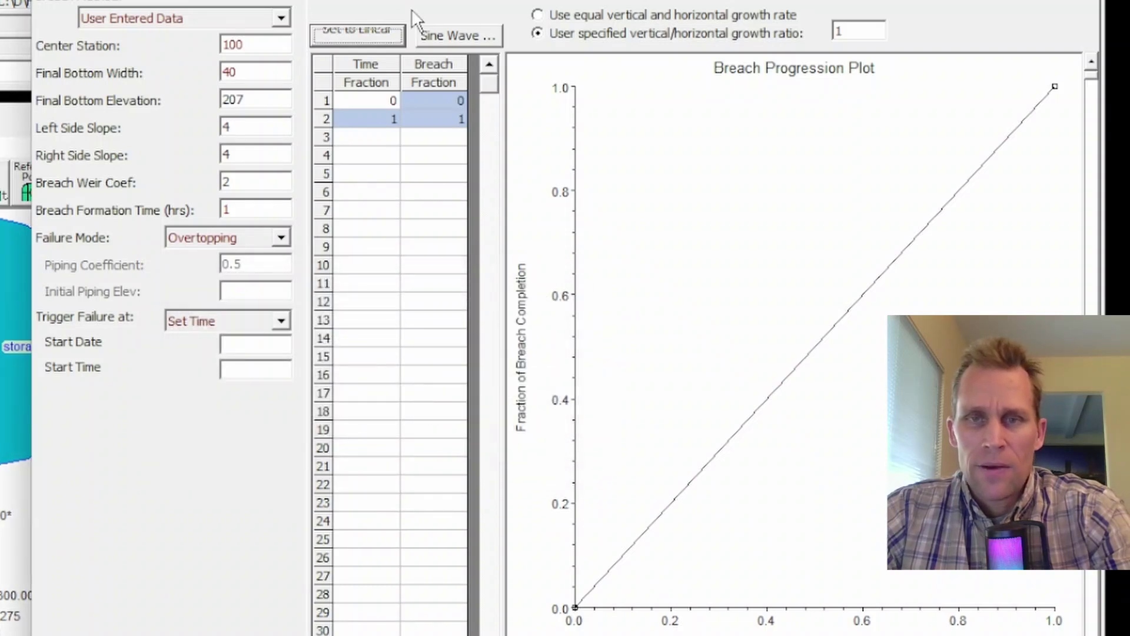
left_click(447, 38)
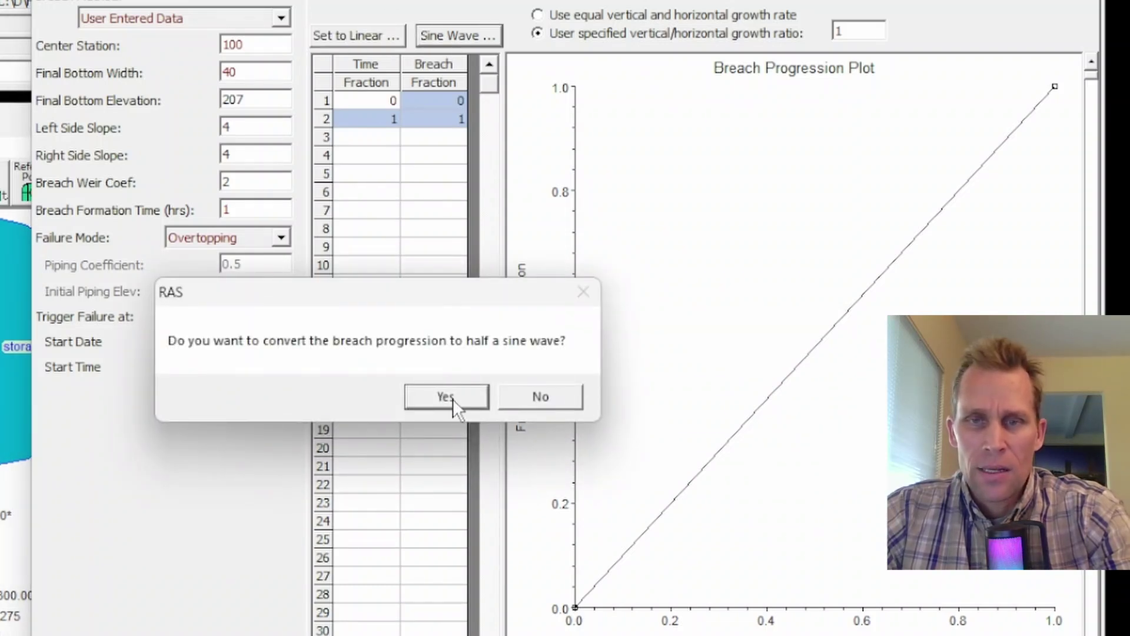
left_click(451, 398)
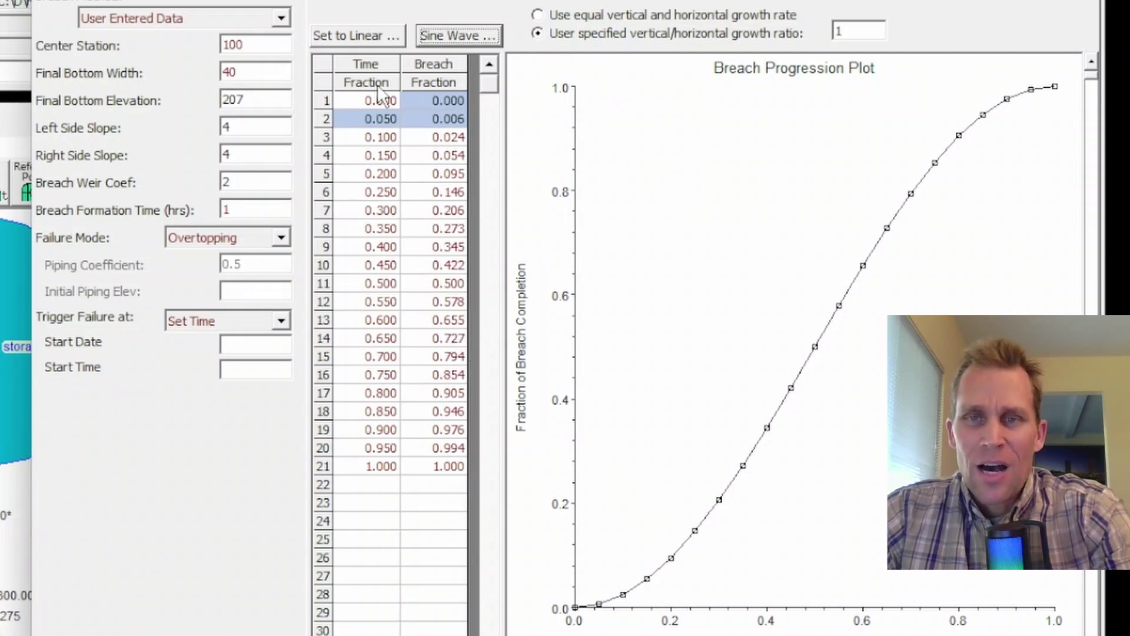
- Replace the breach progression with time fractions 0 to 1 by 0.1 and breach fractions 0, 0.03, 0.08, 0.16, 0.31, 0.5, 0.69, 0.84, 0.92, 0.97, 1
left_click_drag(369, 105, 421, 489)
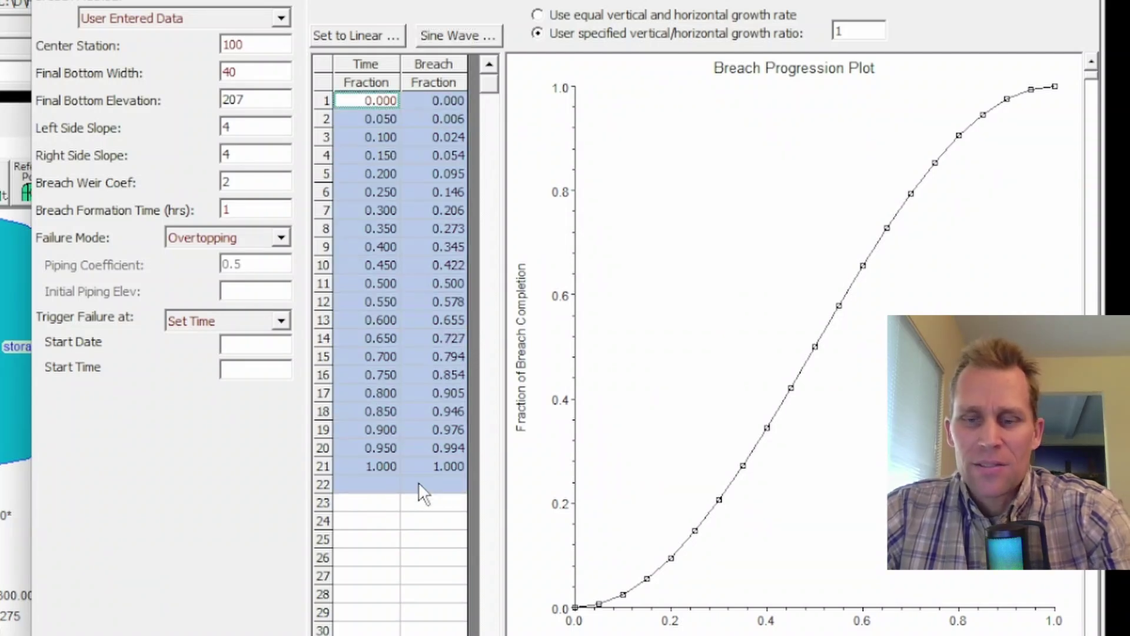
key("Delete")
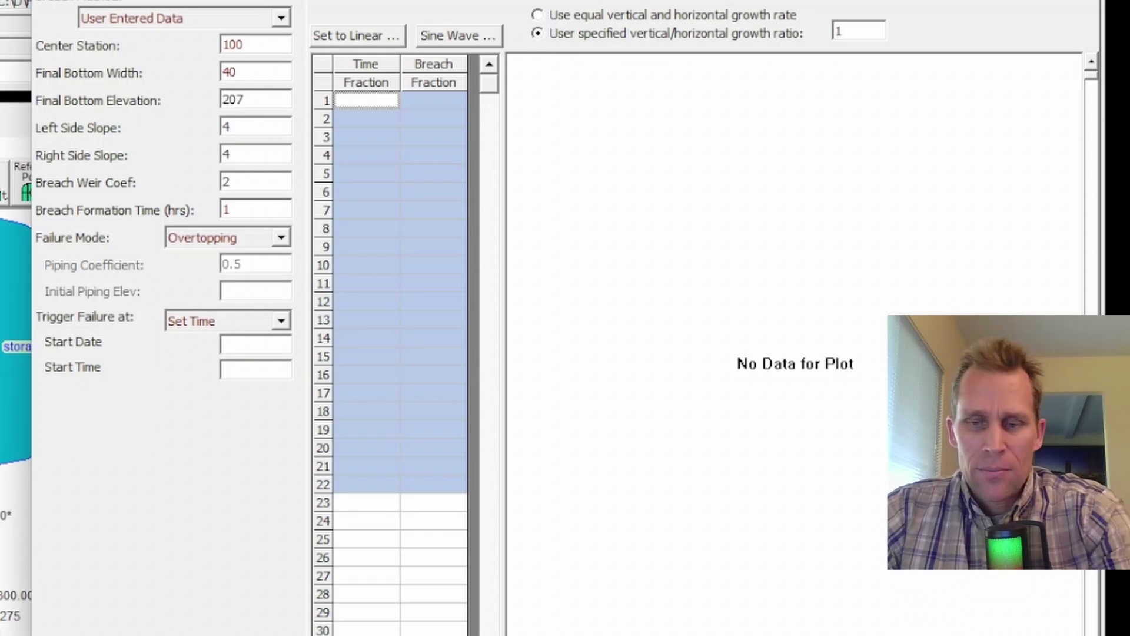
key("alt+Tab")
key("alt+Tab")
left_click(434, 174)
left_click_drag(365, 99, 436, 397)
type("0\t0 0.1\t0.03 0.2\t0.08 0.3\t0.16 0.4\t0.31 0.5\t0.5 0.6\t0.69 0.7\t0.84 0.8\t0.92 0.9\t0.97 1\t1")
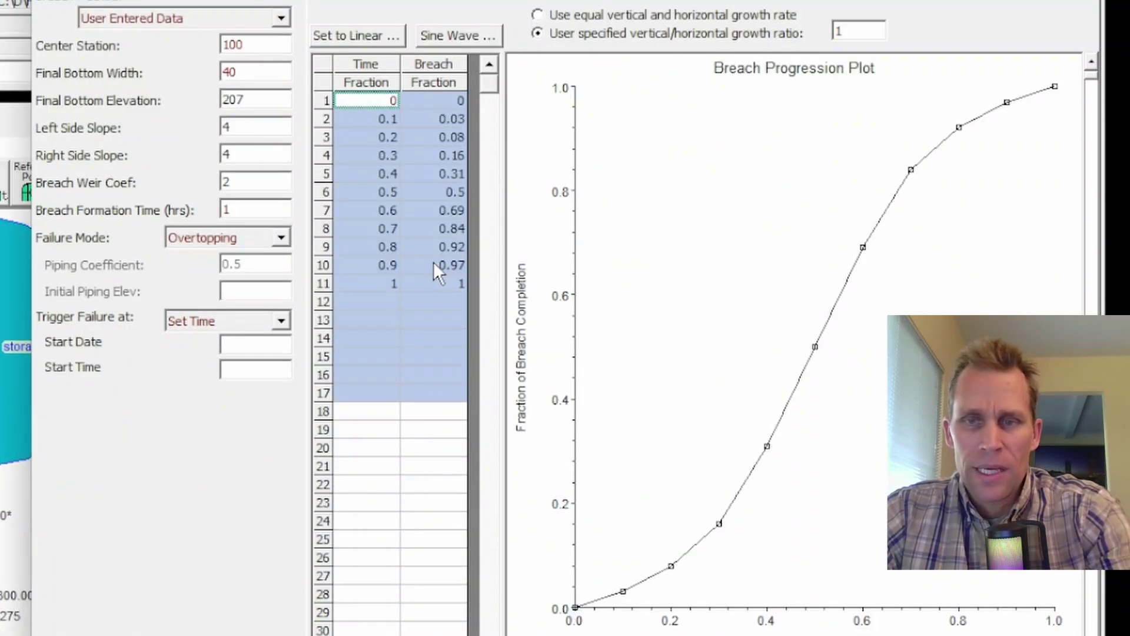
left_click(408, 341)
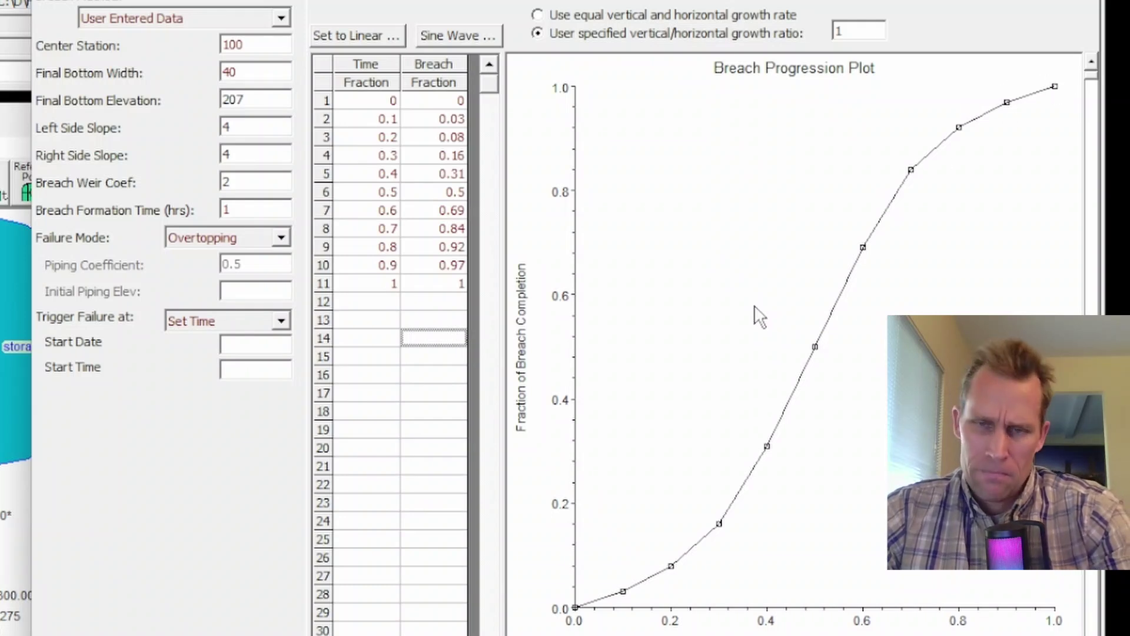
- Try equal vertical and horizontal growth rates for the breach progression and compare with the breach plot
left_click(538, 15)
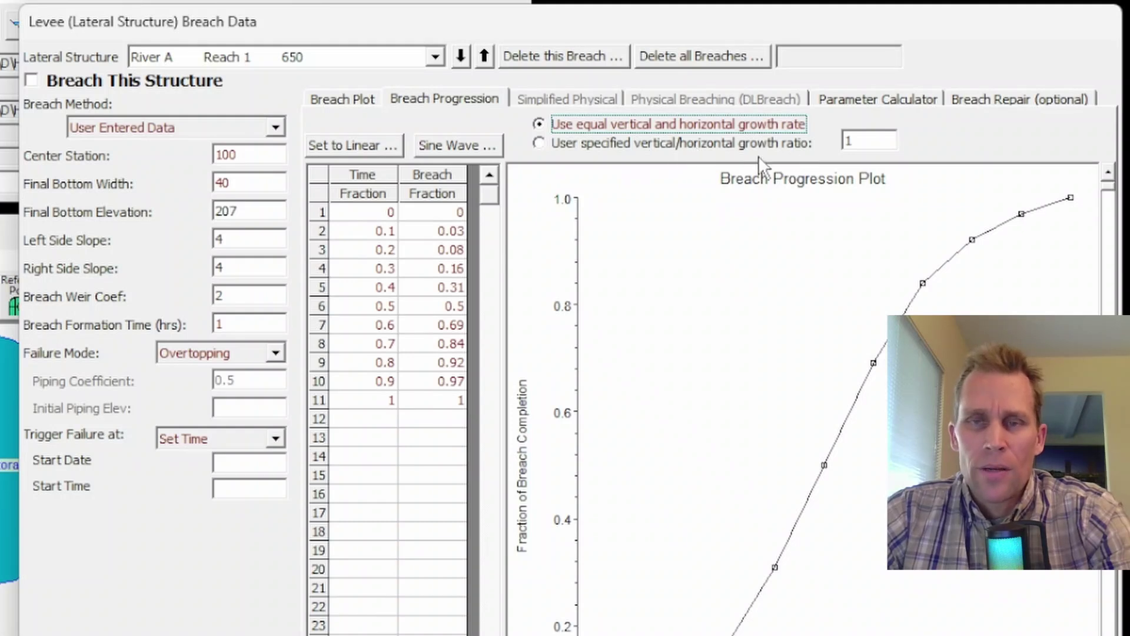
left_click(350, 100)
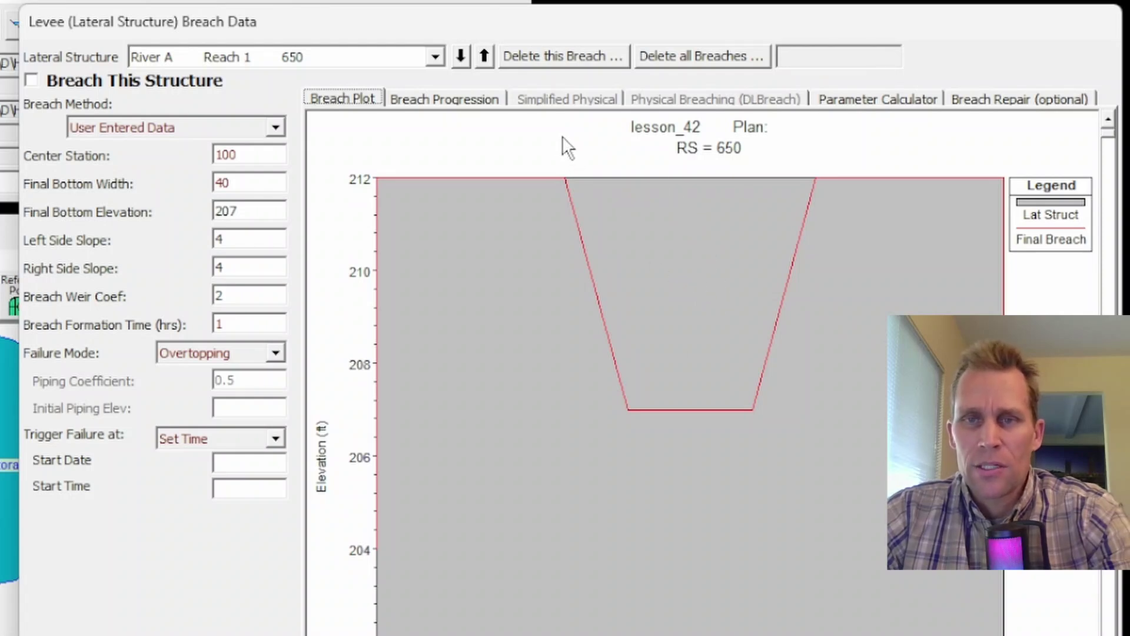
left_click(458, 101)
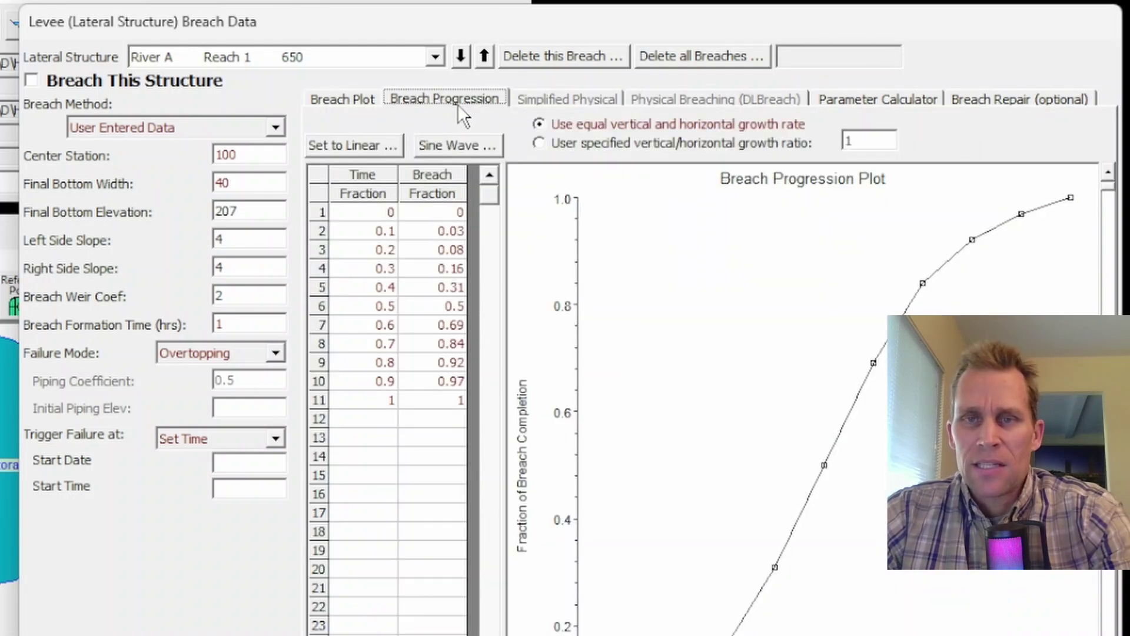
left_click(539, 123)
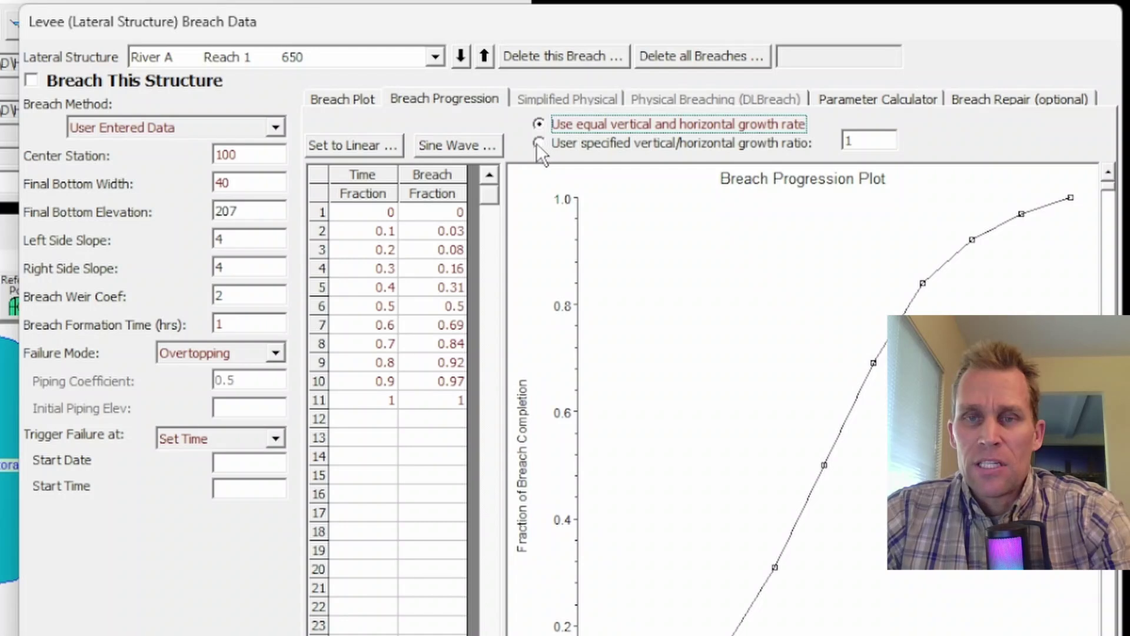
- Use a user-specified vertical/horizontal growth ratio for the breach, trying 2 and setting it to .5
left_click(536, 142)
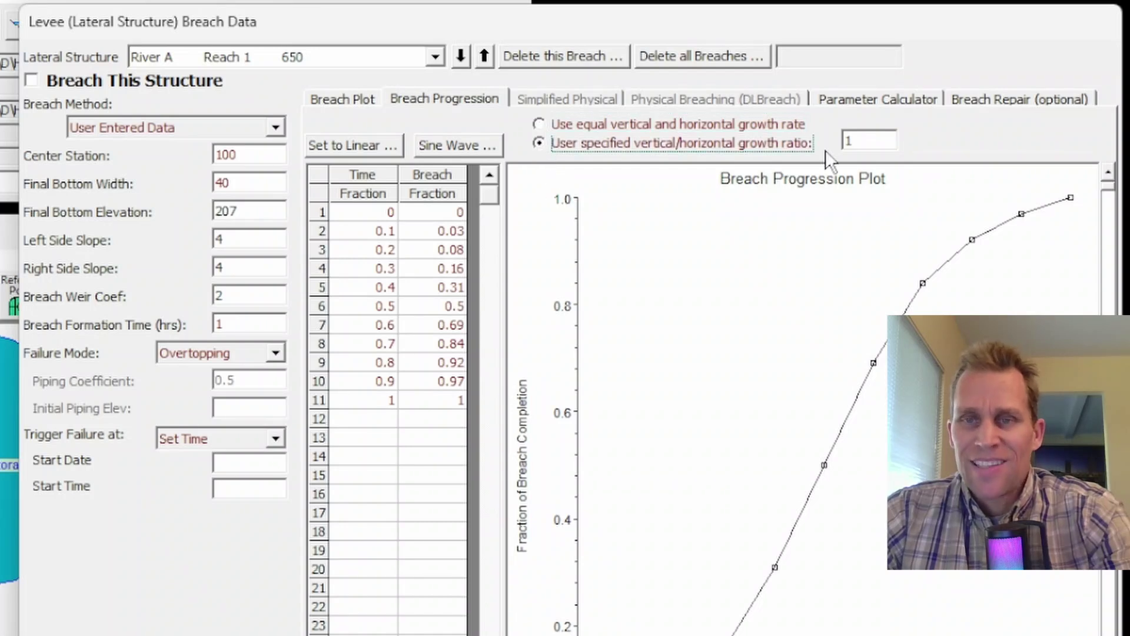
double_click(849, 140)
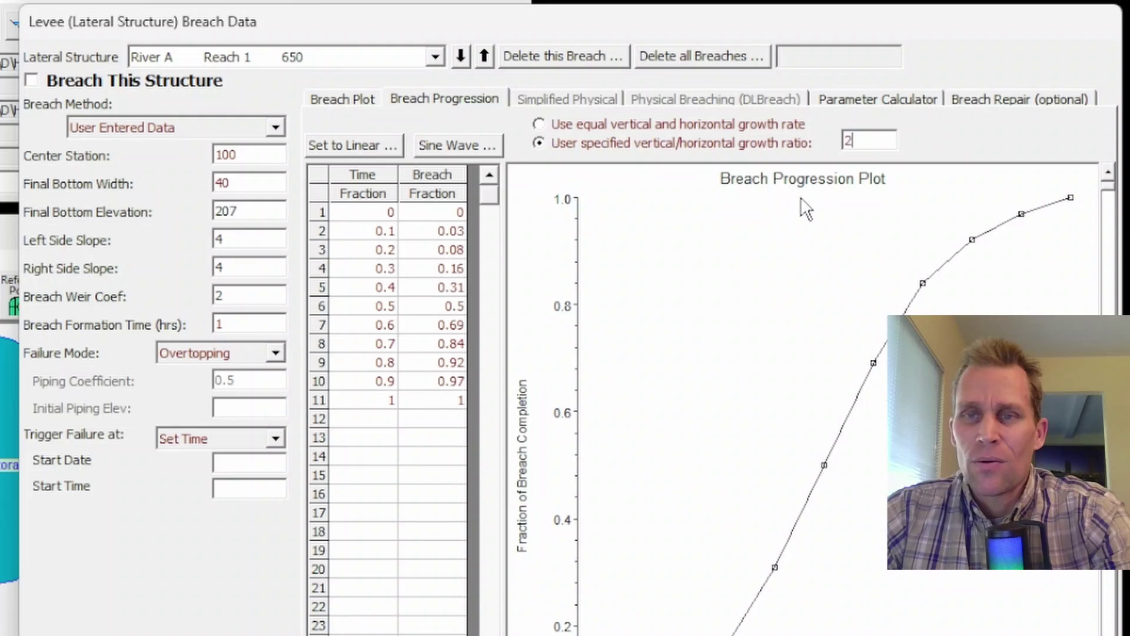
type("2")
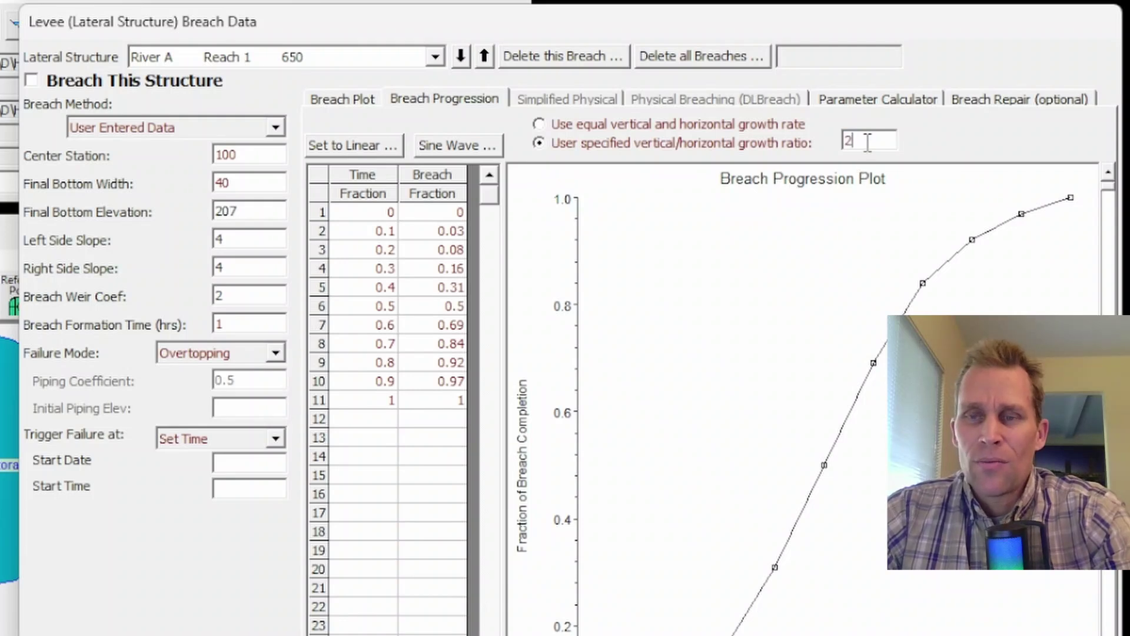
double_click(866, 142)
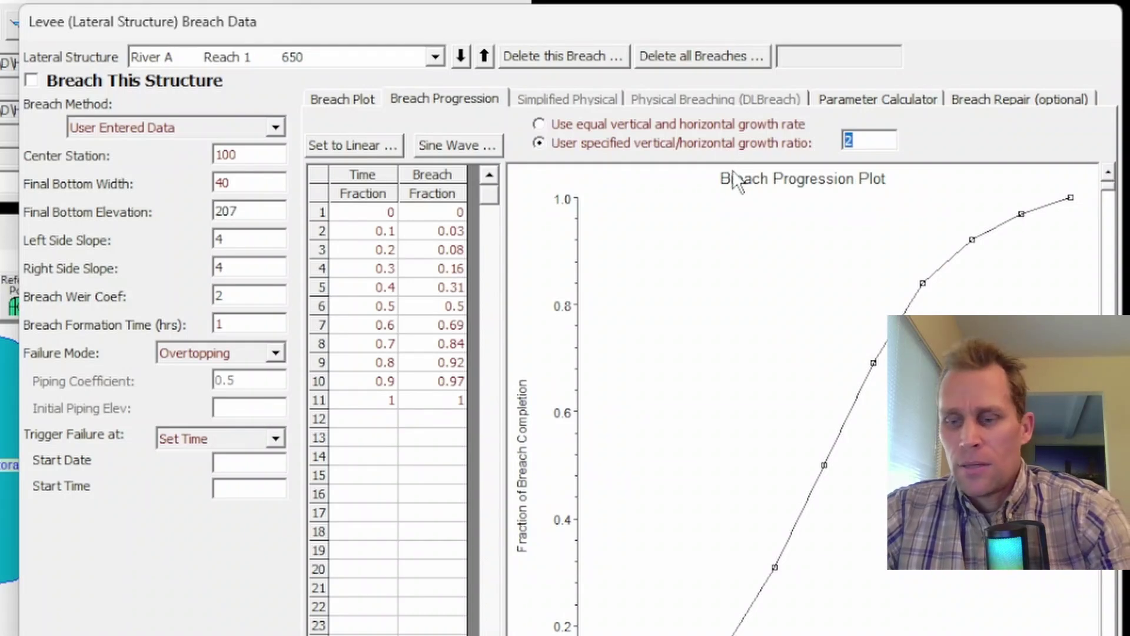
type(".5")
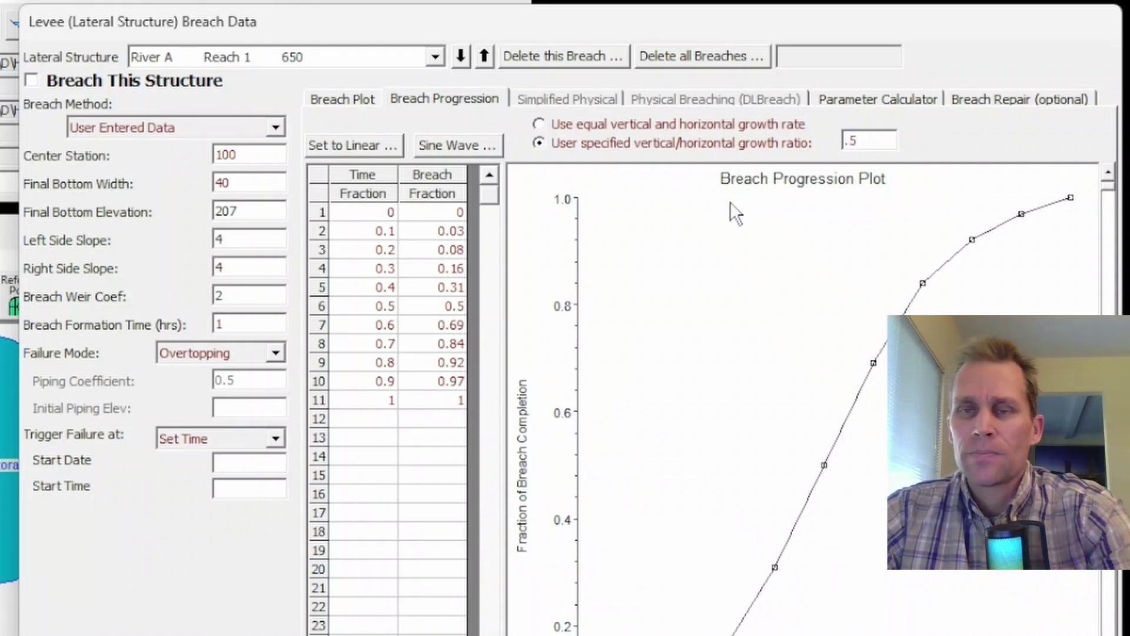
- Check which breach methods are available for the lateral structure, keeping User Entered Data
left_click(465, 98)
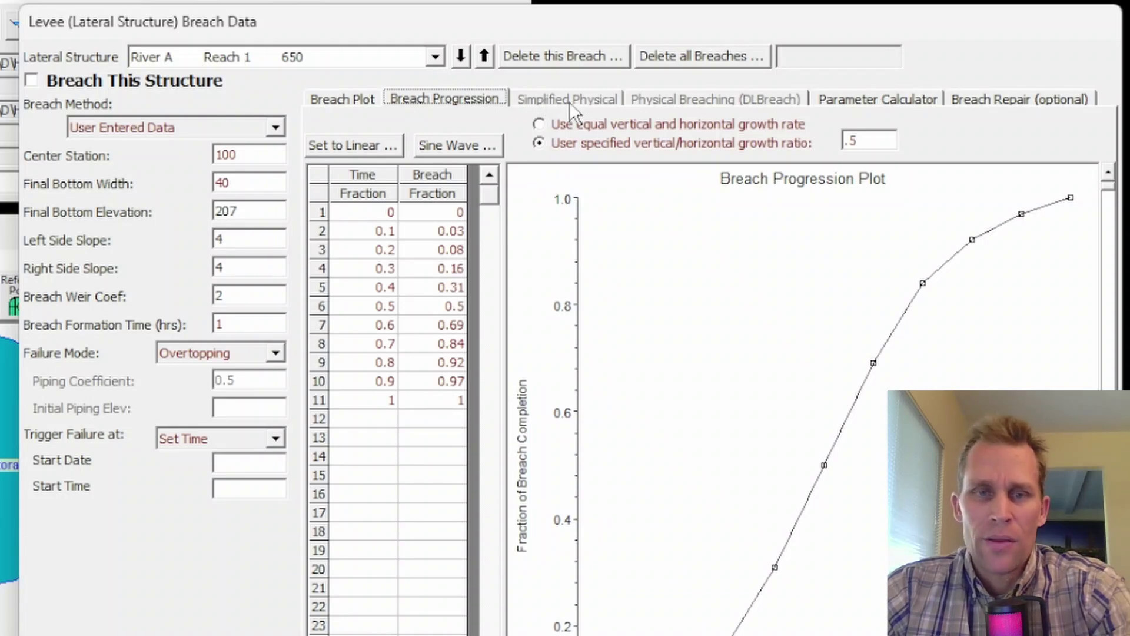
left_click(230, 130)
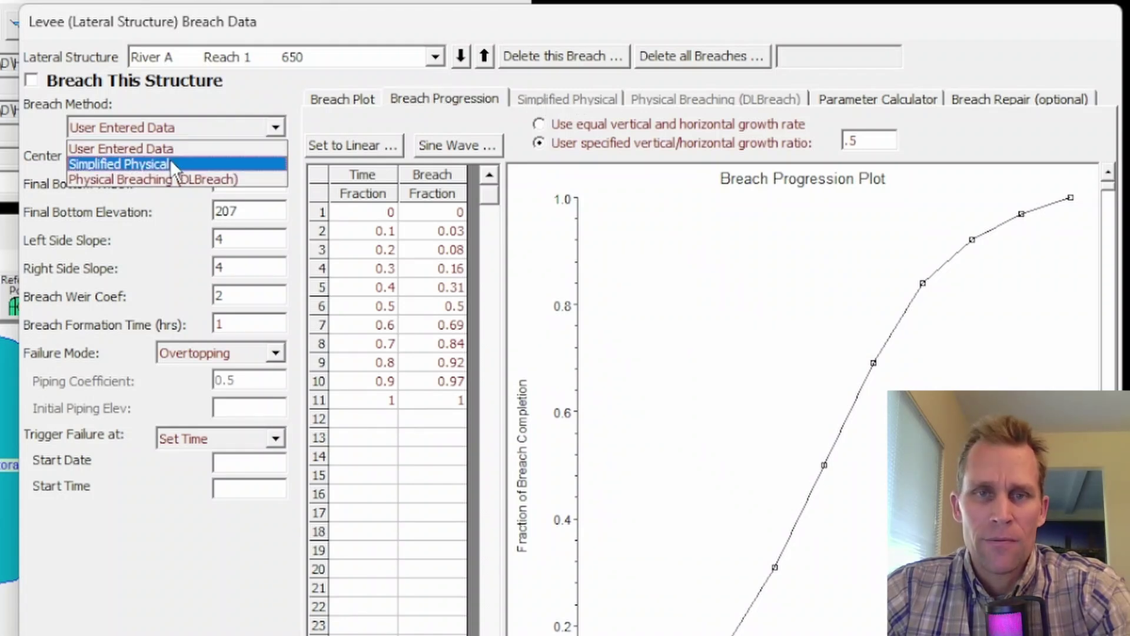
left_click(289, 95)
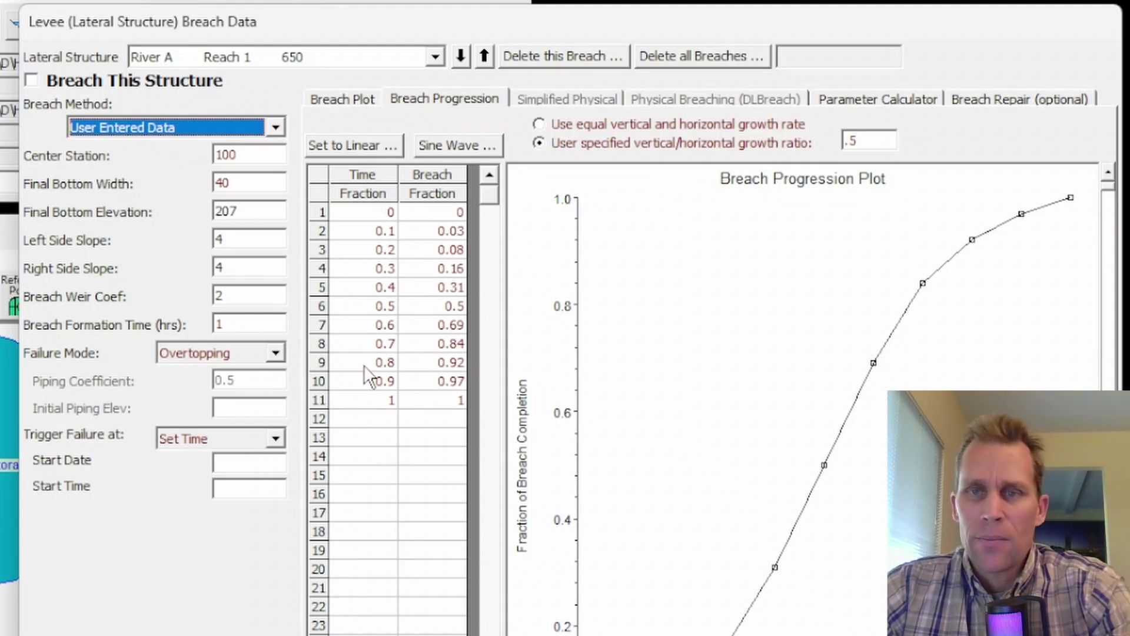
- Fill in the breach parameter calculator with top elevation 212, pool elevation 209, bottom elevation 207, pool volume 40000, crest width 100 and both face slopes 4
left_click(861, 102)
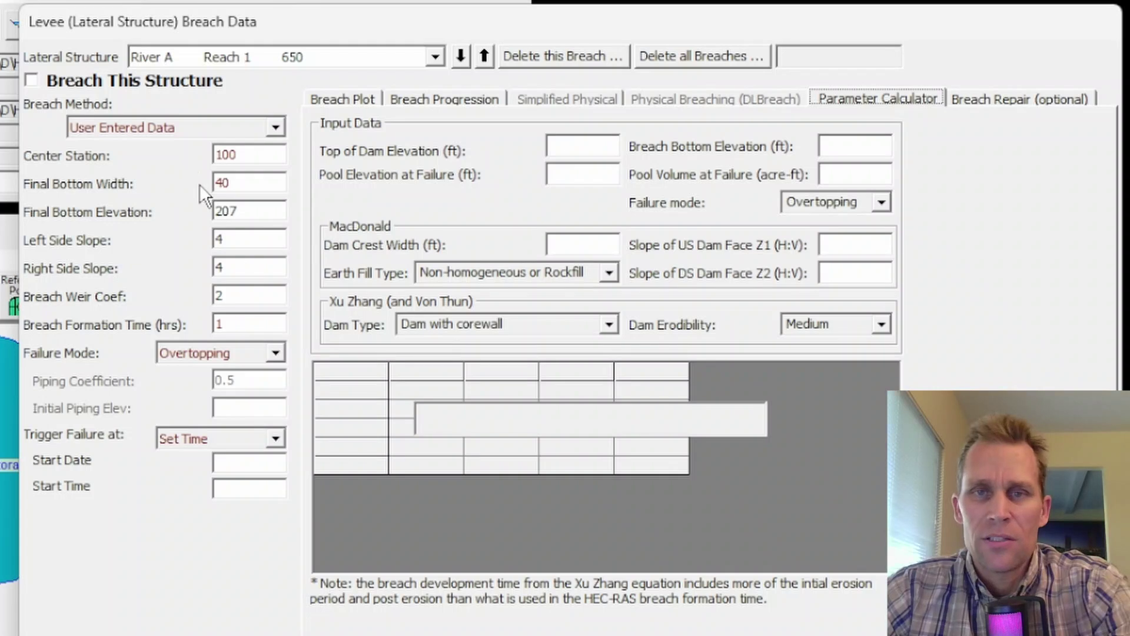
left_click(591, 150)
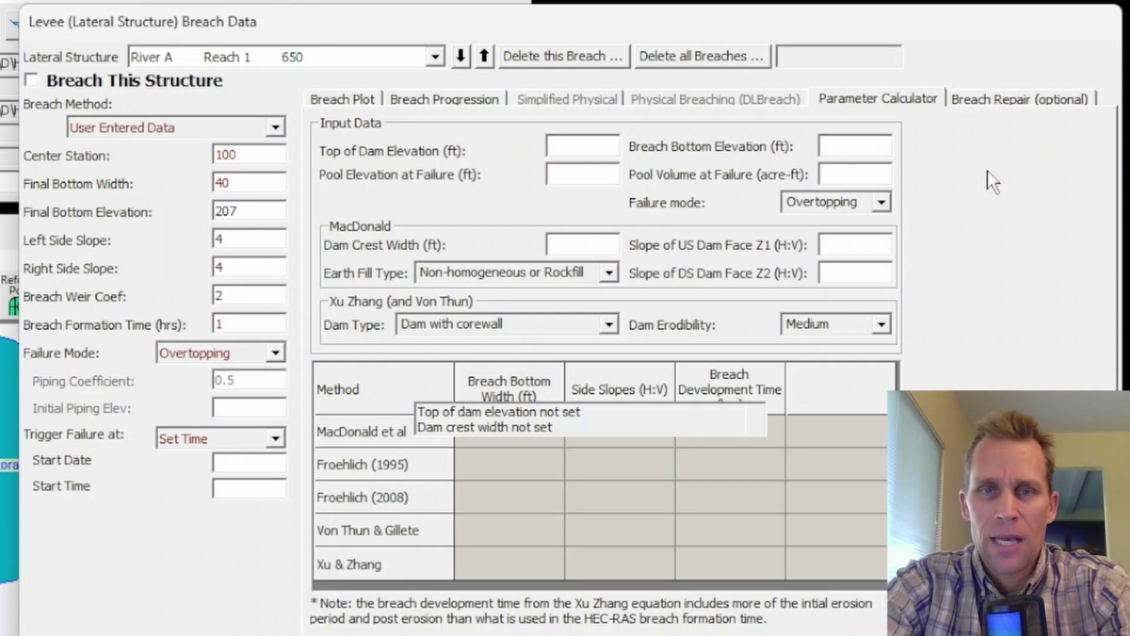
type("212")
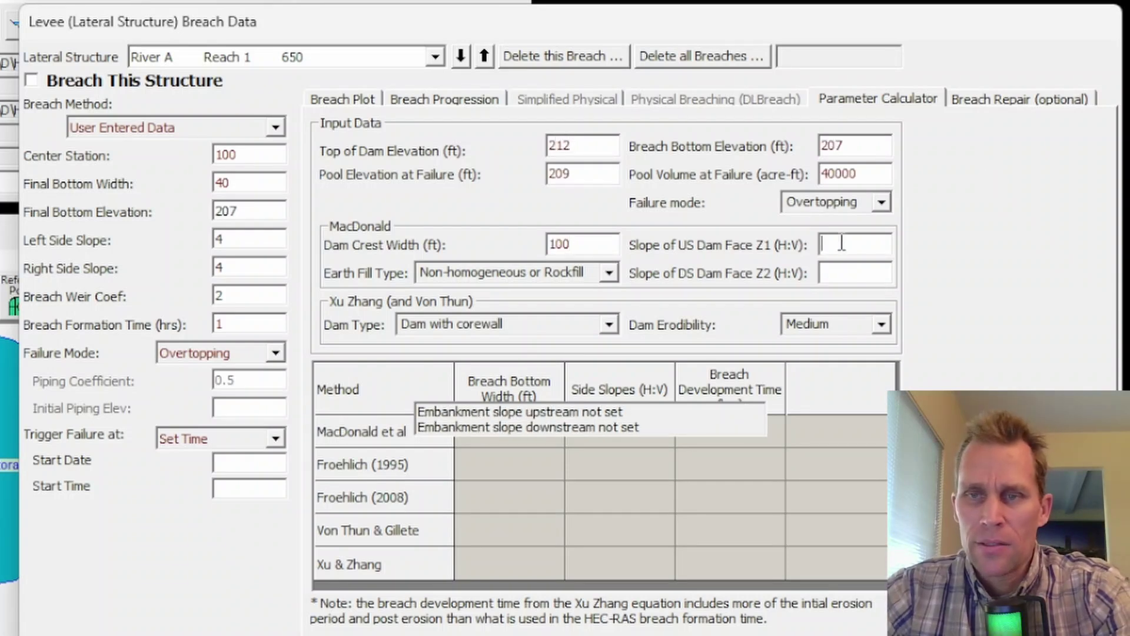
type("4")
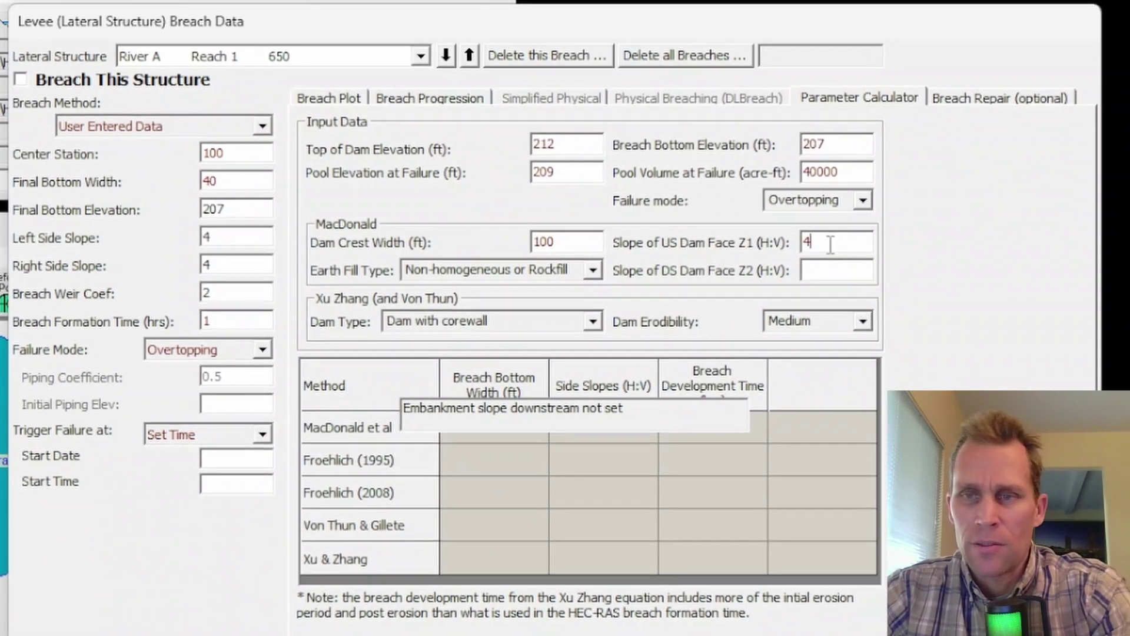
left_click(854, 274)
type("4")
key("Tab")
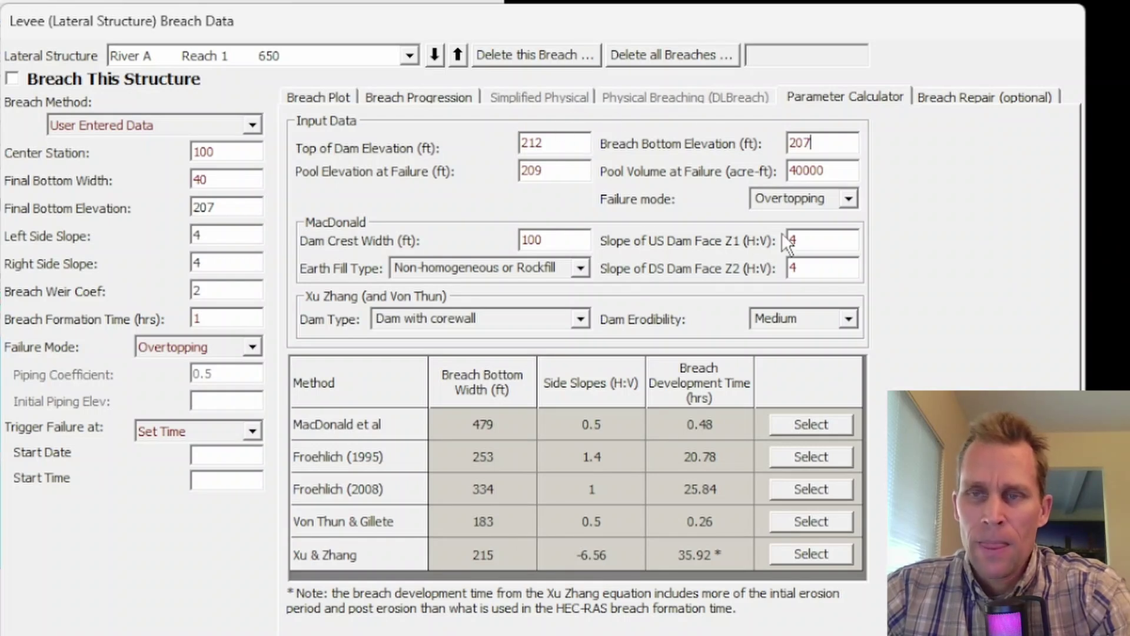
- Review the calculator's failure mode and dam erodibility options, keeping Overtopping and Medium
left_click(849, 199)
left_click(850, 200)
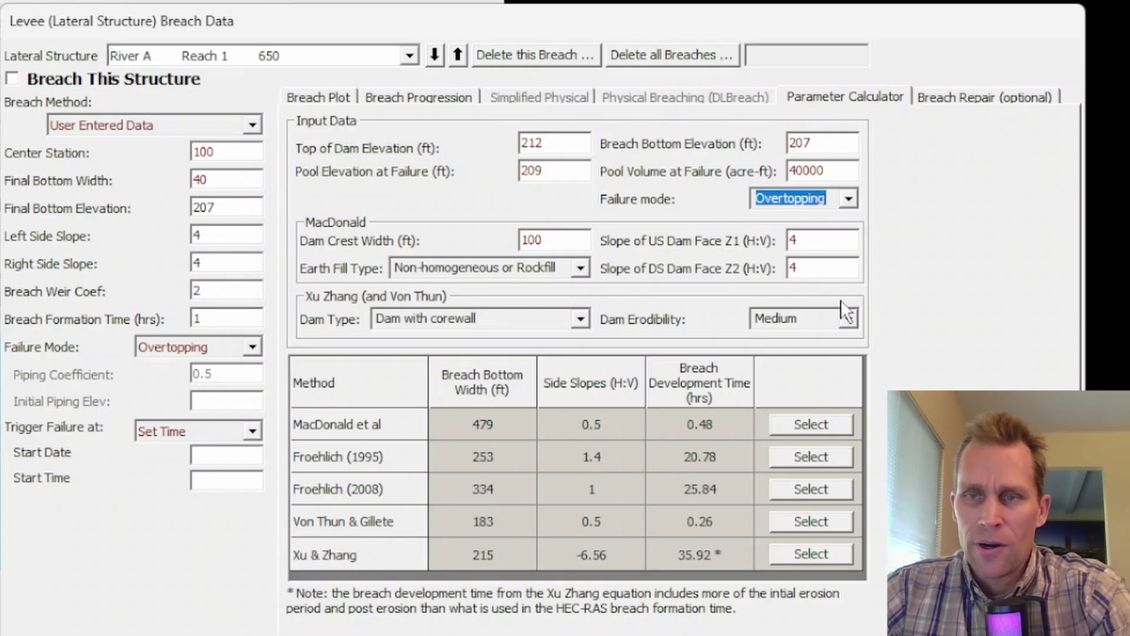
left_click(850, 320)
left_click(849, 319)
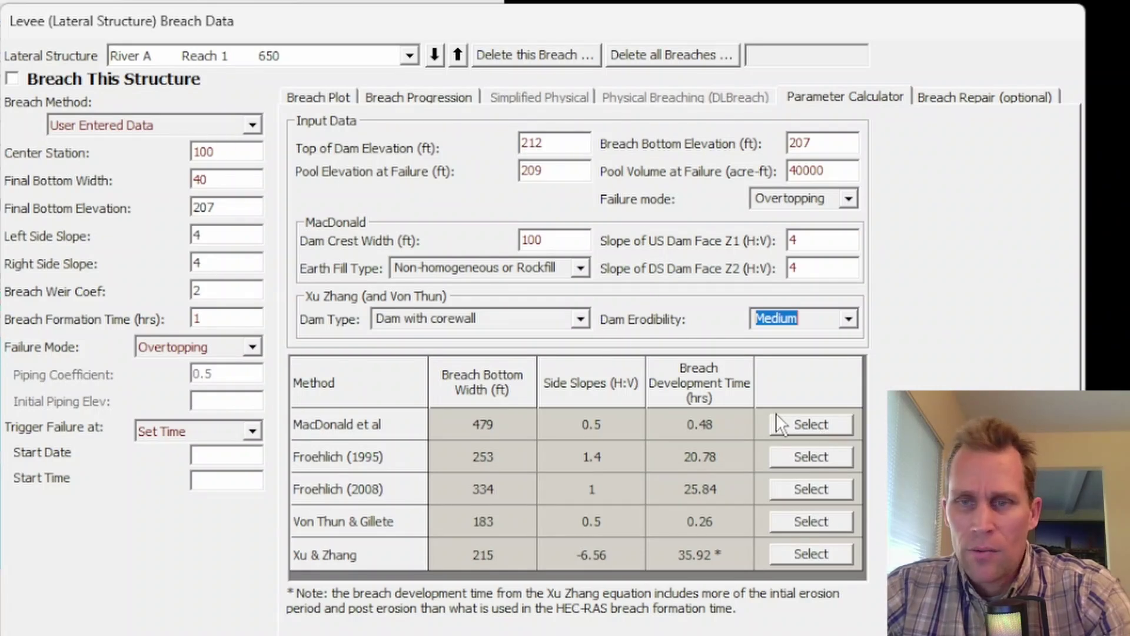
- Try the MacDonald et al breach parameters and replace them with those of Froehlich (1995)
left_click(798, 424)
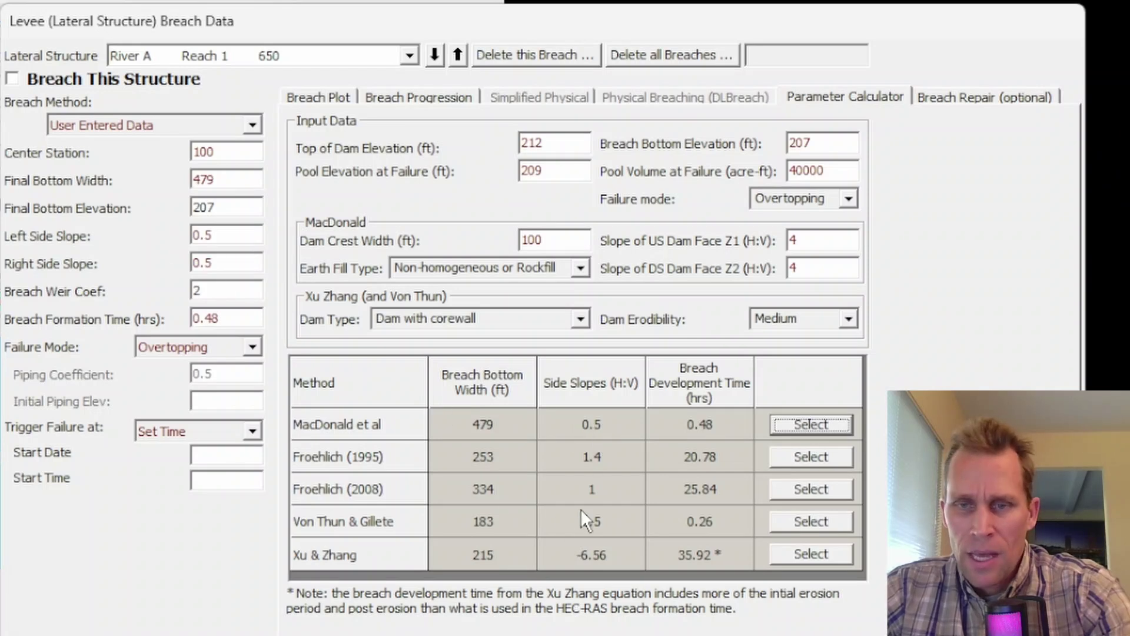
left_click(824, 460)
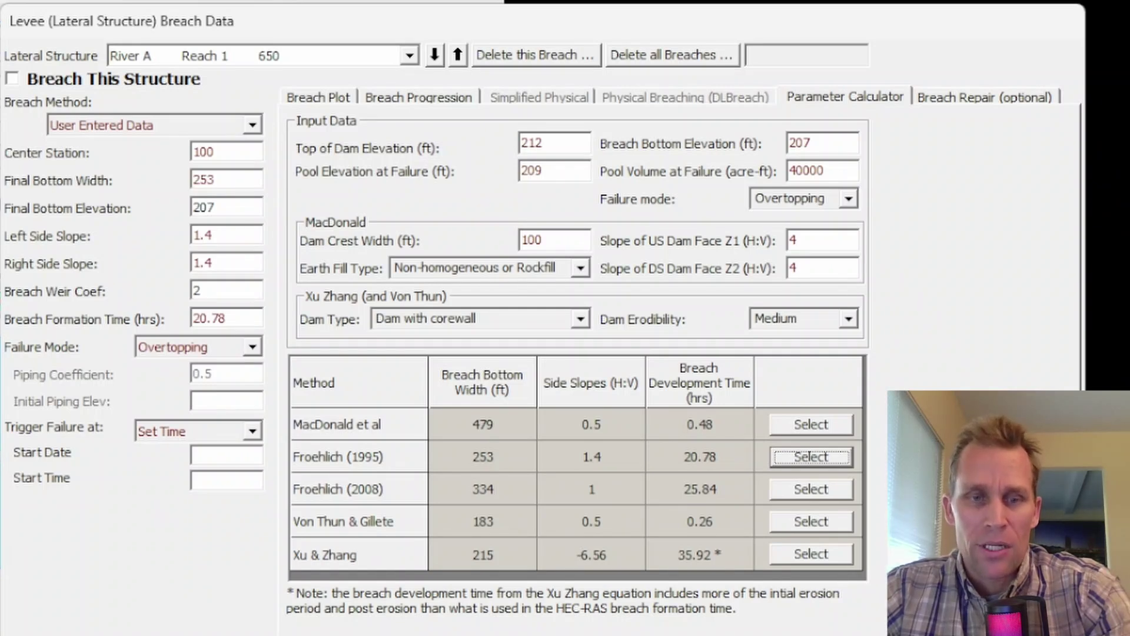
- Examine the optional breach repair settings for repair start, total repair time and final filled-in elevation
left_click(953, 98)
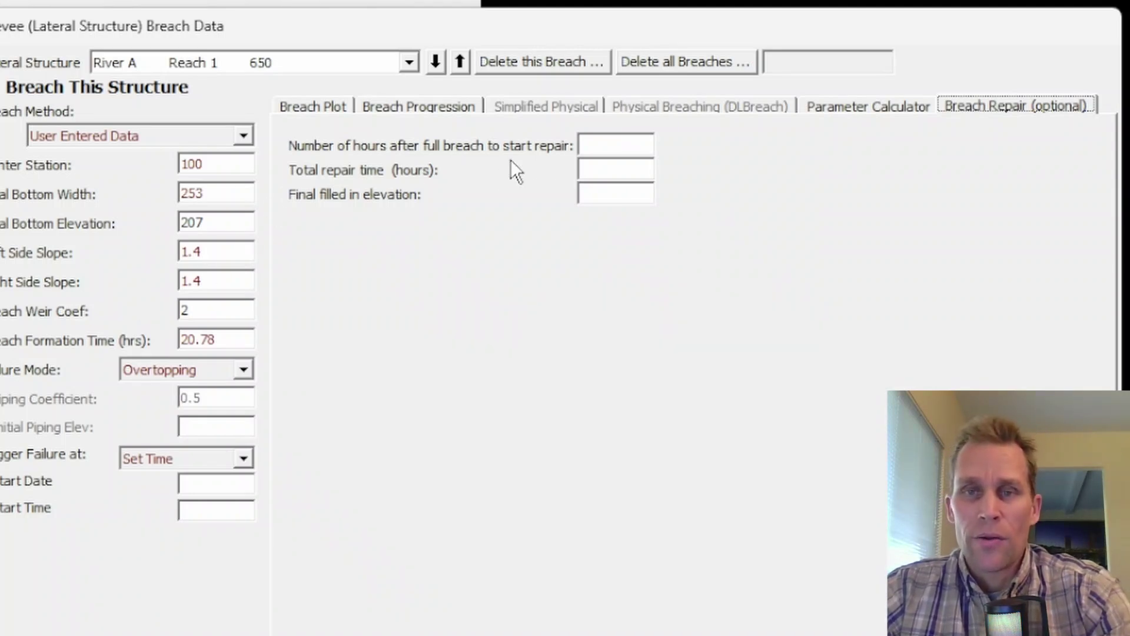
left_click(613, 144)
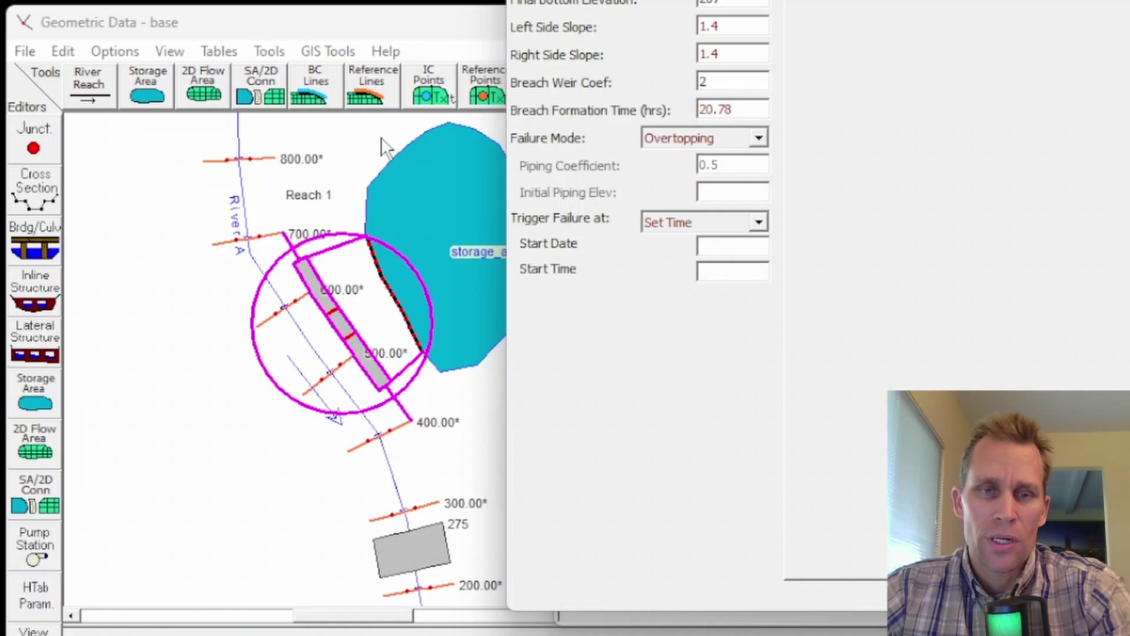
- Locate the inline structure at River A station 275 in the geometry, open its editor and view its breach plan data
left_click(392, 206)
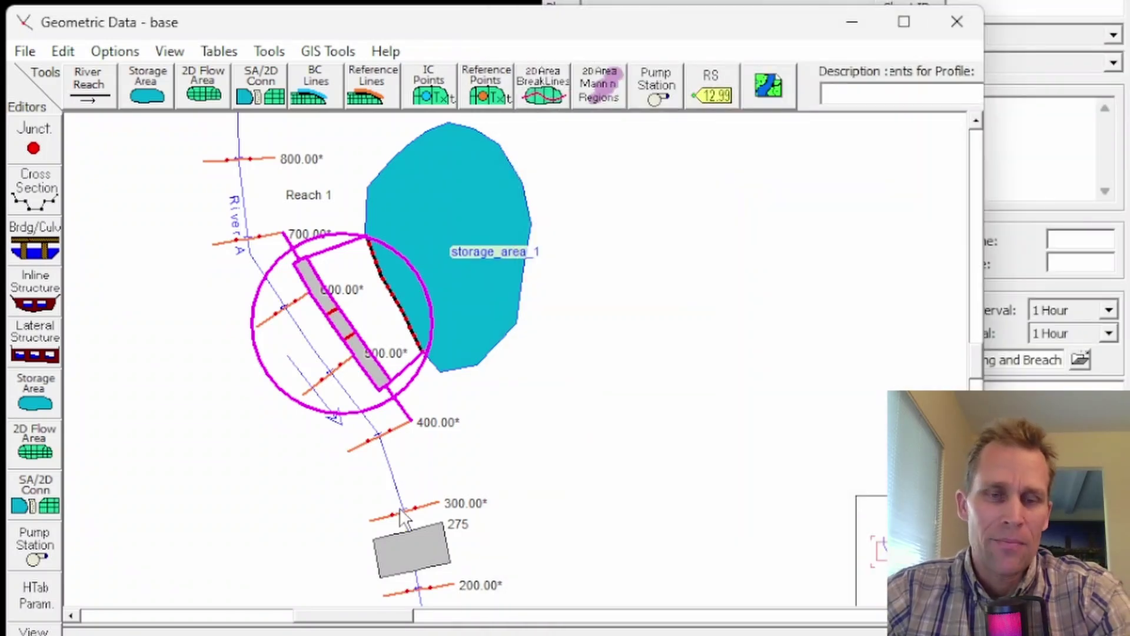
scroll(488, 513, "down", 5)
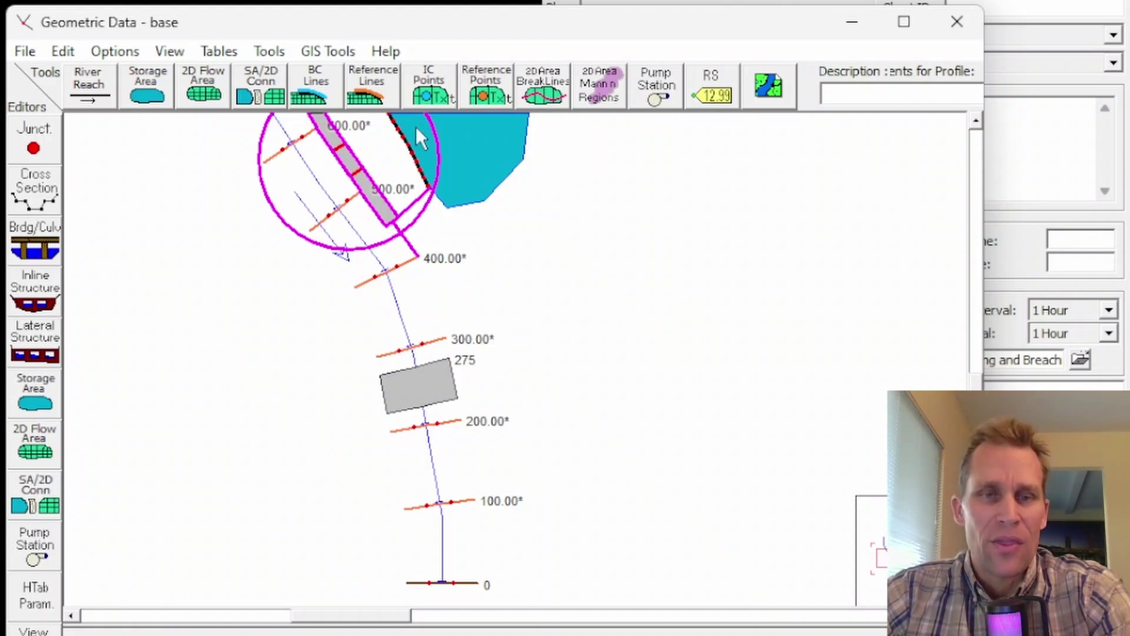
right_click(411, 396)
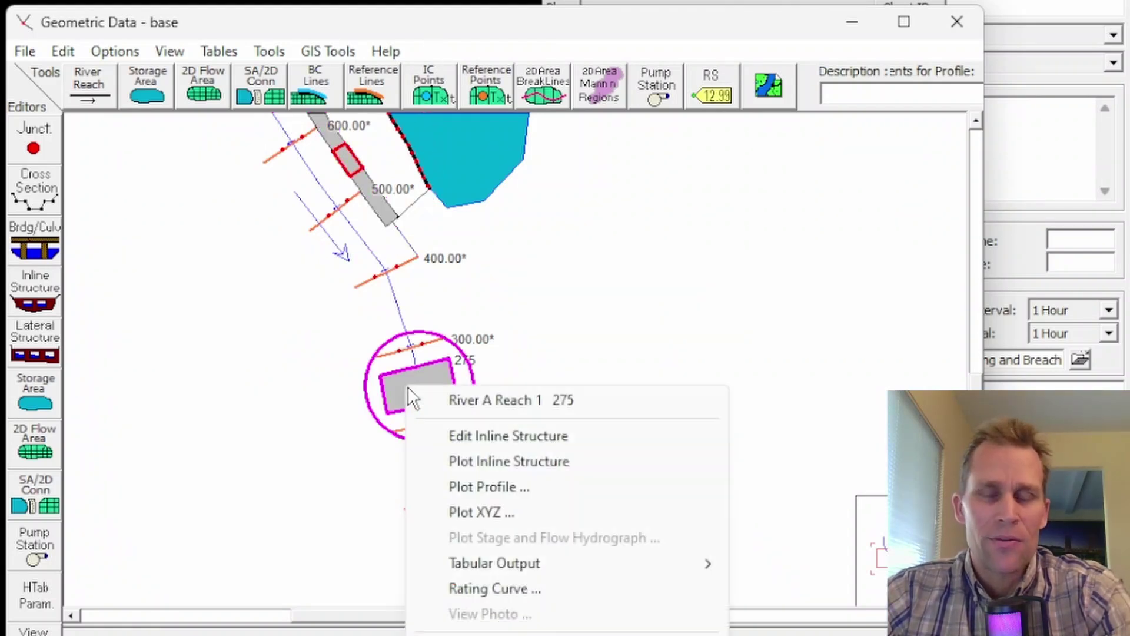
left_click(524, 309)
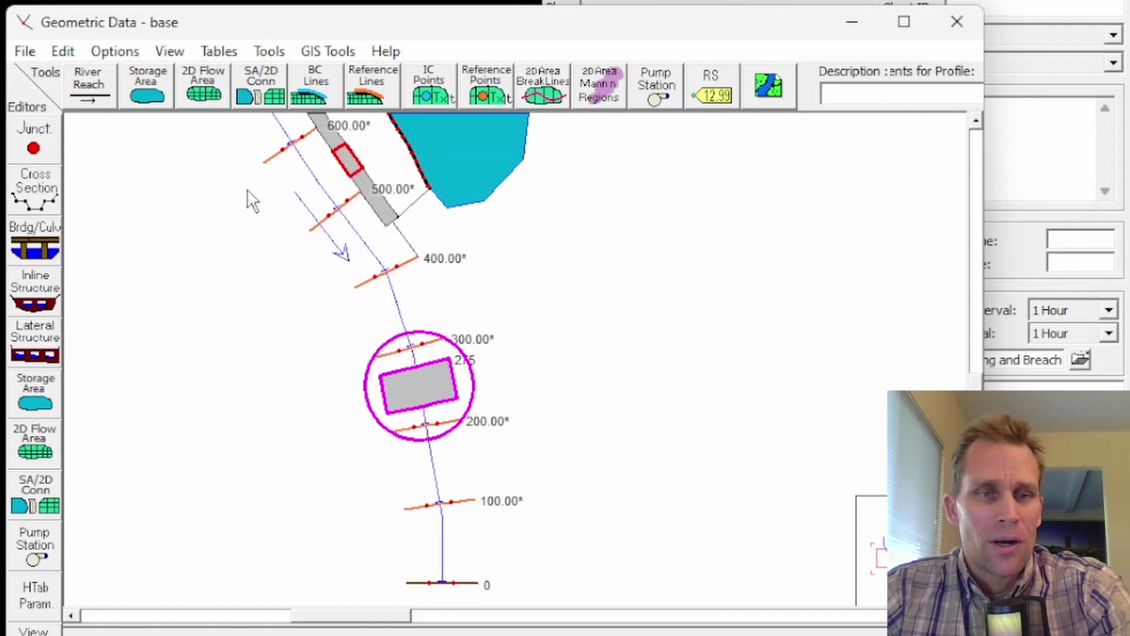
left_click(35, 292)
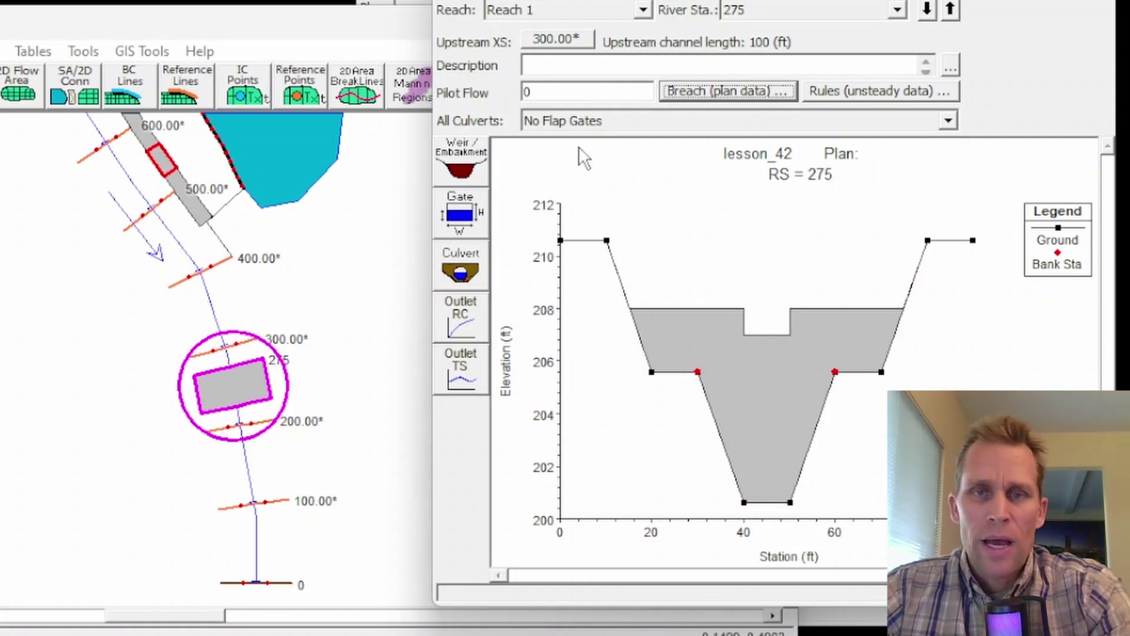
left_click_drag(736, 1, 646, 0)
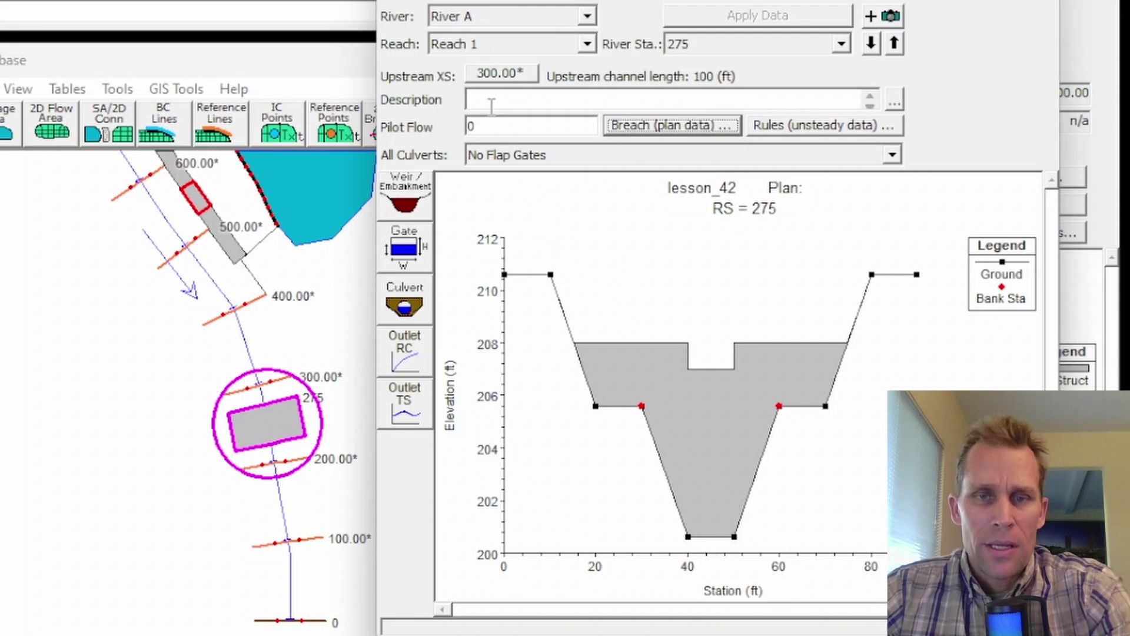
left_click(665, 129)
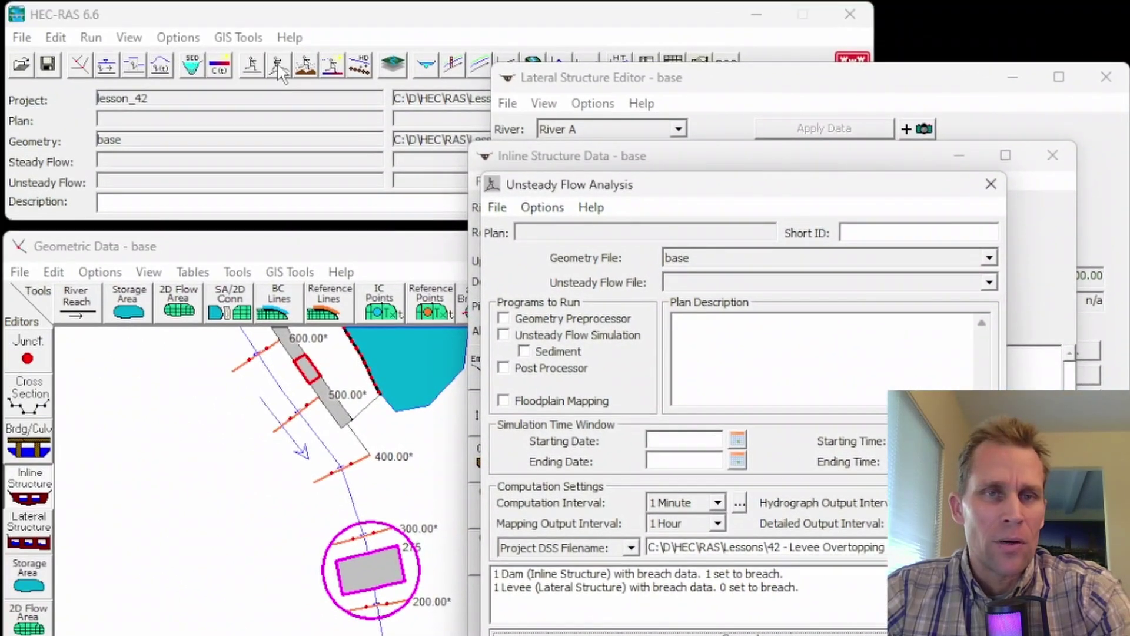
- Open the dam (inline structure) breach data from the unsteady flow analysis options and enlarge its window
left_click(281, 75)
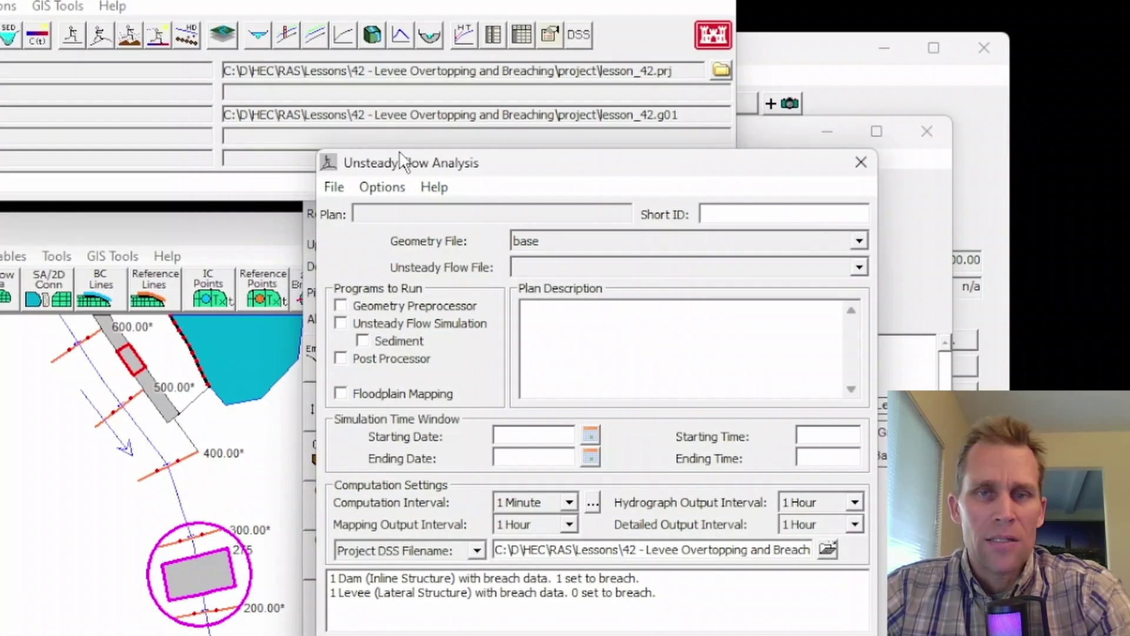
mouse_move(402, 160)
left_mouse_down()
mouse_move(419, 160)
mouse_move(393, 181)
left_mouse_up()
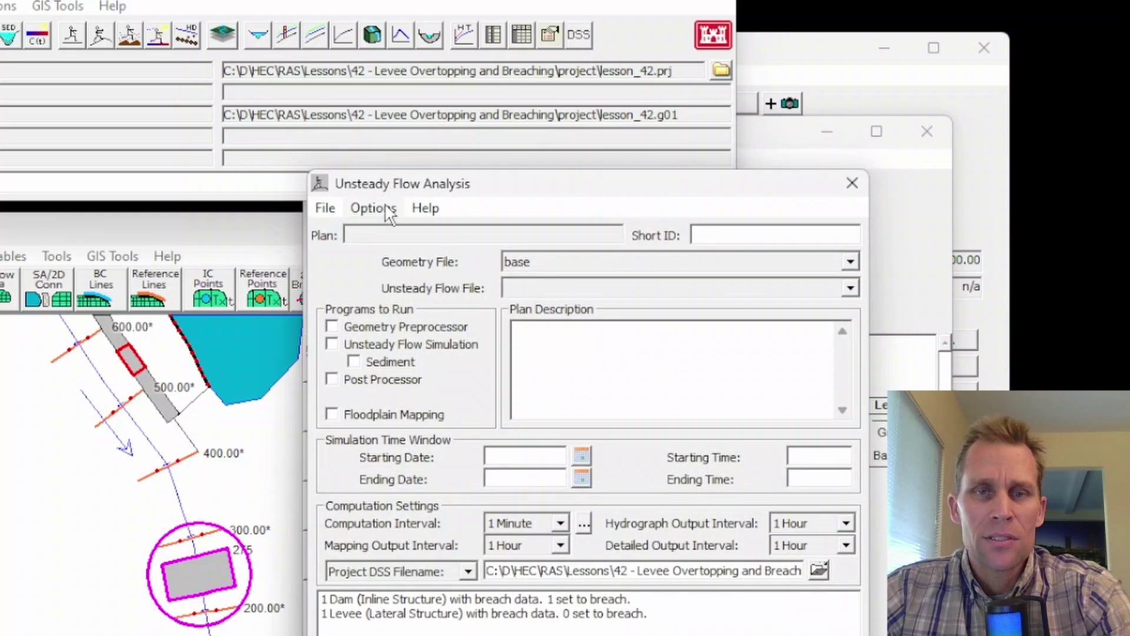
left_click(373, 208)
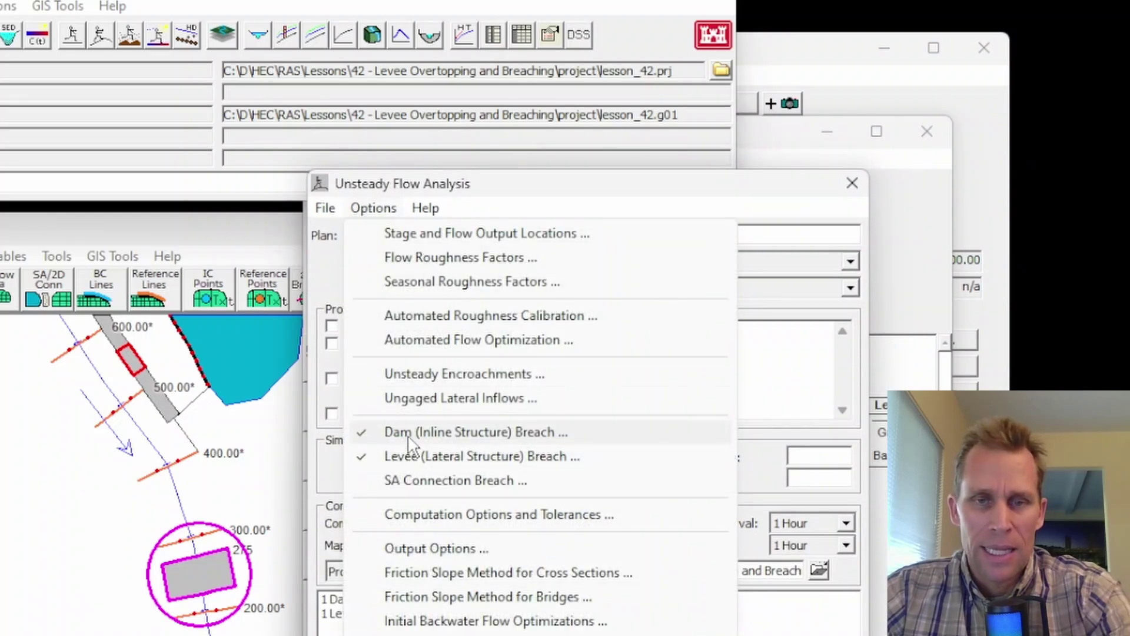
left_click(512, 437)
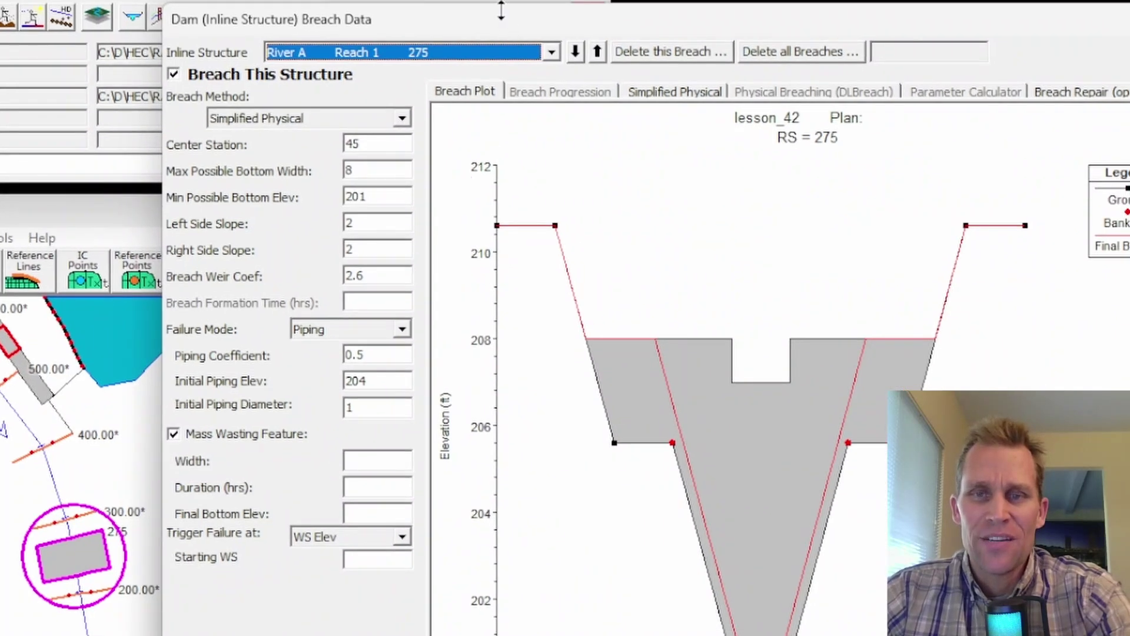
left_click_drag(498, 17, 514, 8)
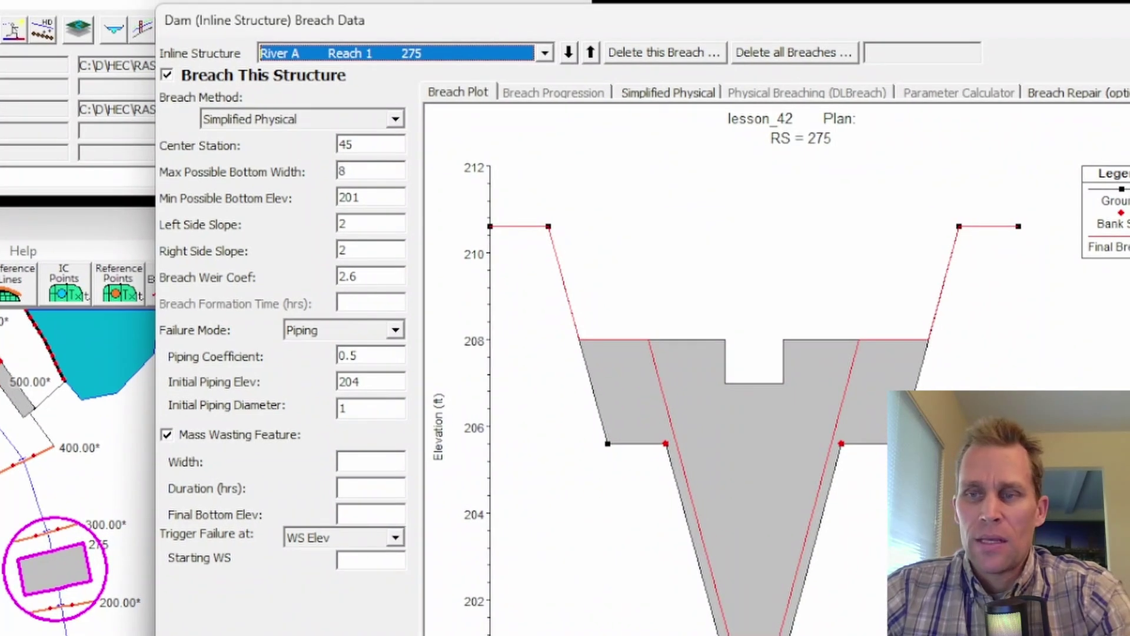
mouse_move(1129, 330)
left_mouse_down()
mouse_move(1112, 329)
mouse_move(1129, 330)
left_mouse_up()
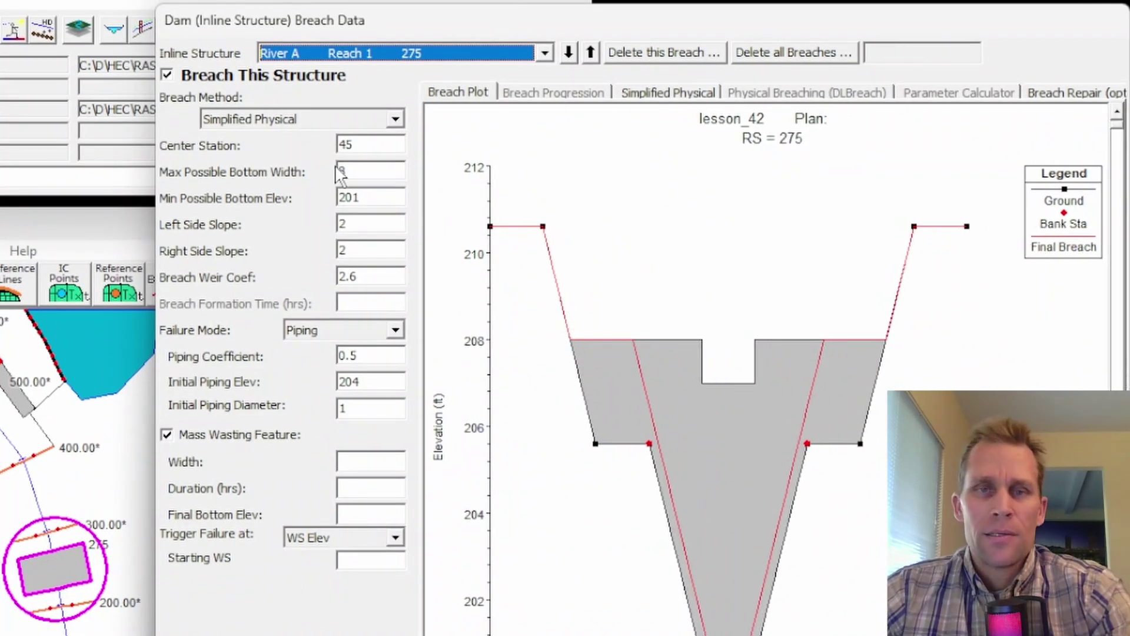
- Keep the breach enabled for the inline structure at River A Reach 1 275 and highlight the final breach line in the plot
left_click(168, 76)
left_click(165, 76)
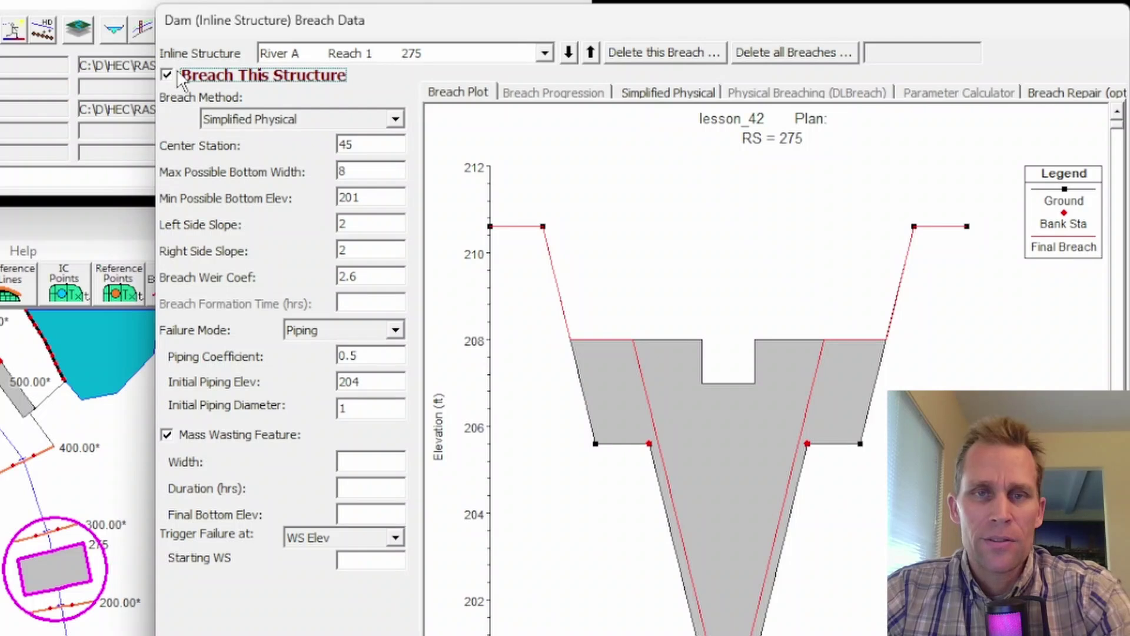
left_click(544, 53)
left_click(517, 76)
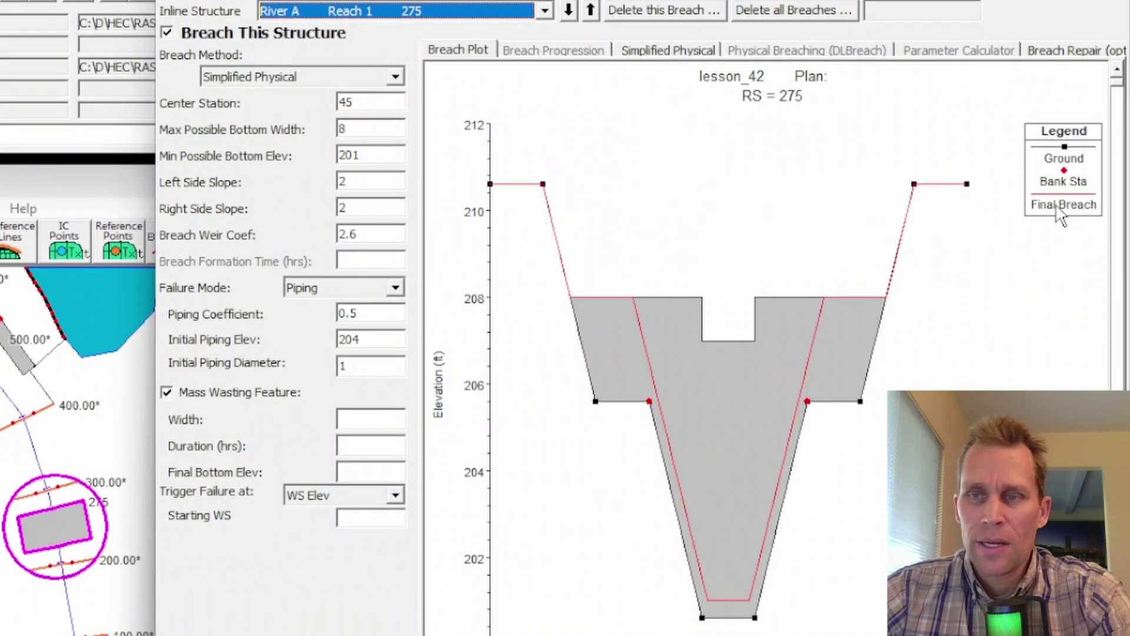
left_click(1064, 228)
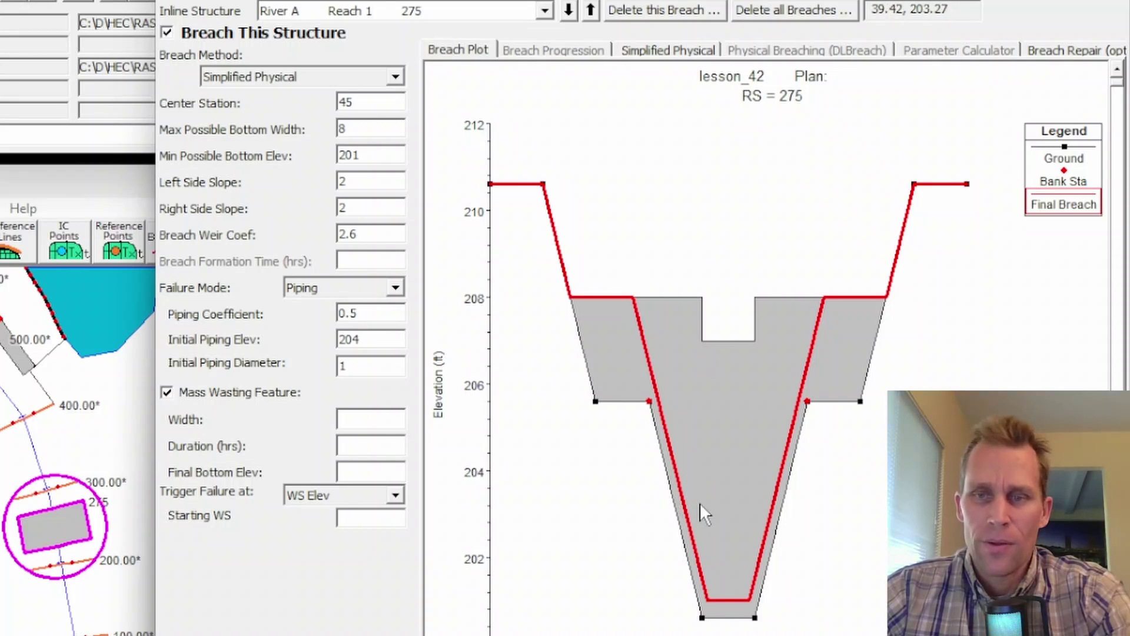
- Re-enter 45 as the breach's center station, try a maximum possible bottom width of 0 and restore the width to 8
double_click(370, 103)
type("5")
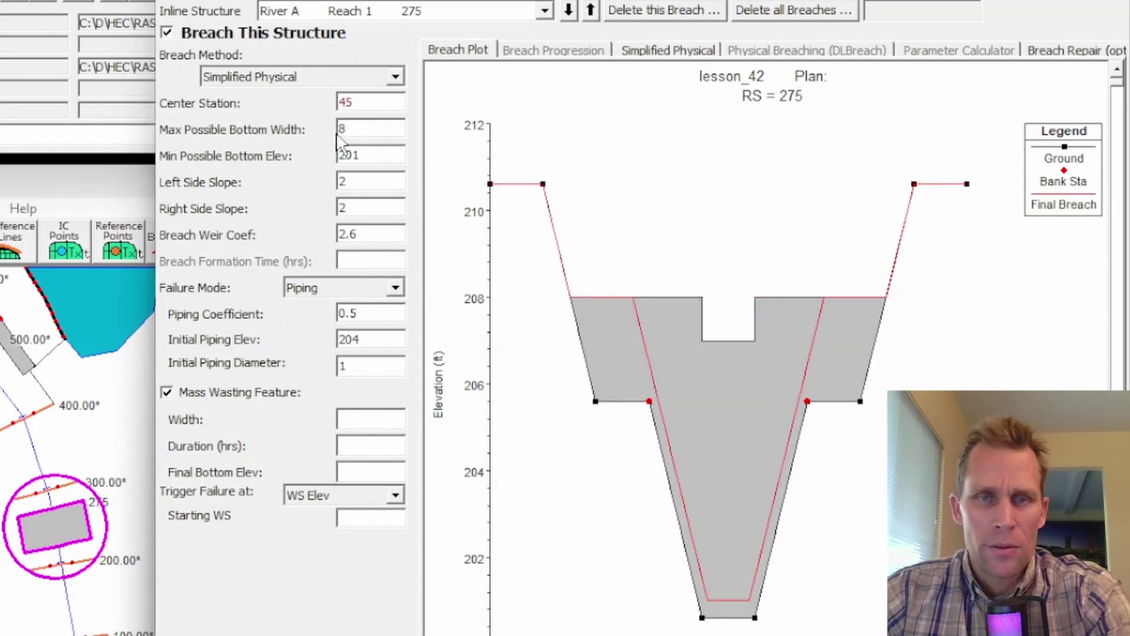
double_click(361, 130)
type("0")
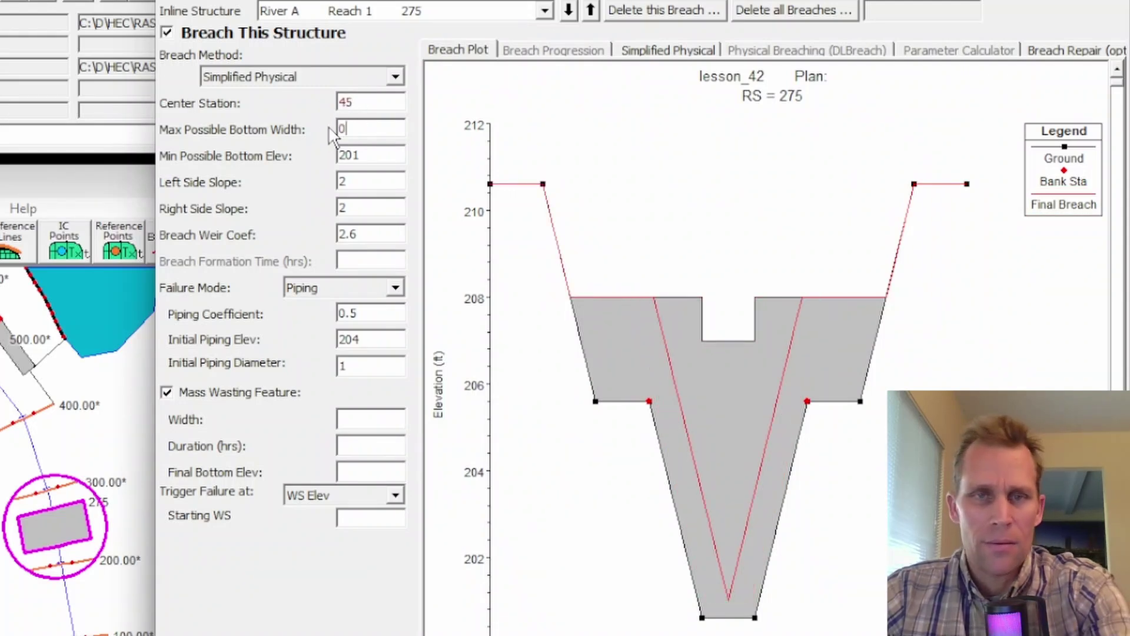
double_click(359, 129)
type("8")
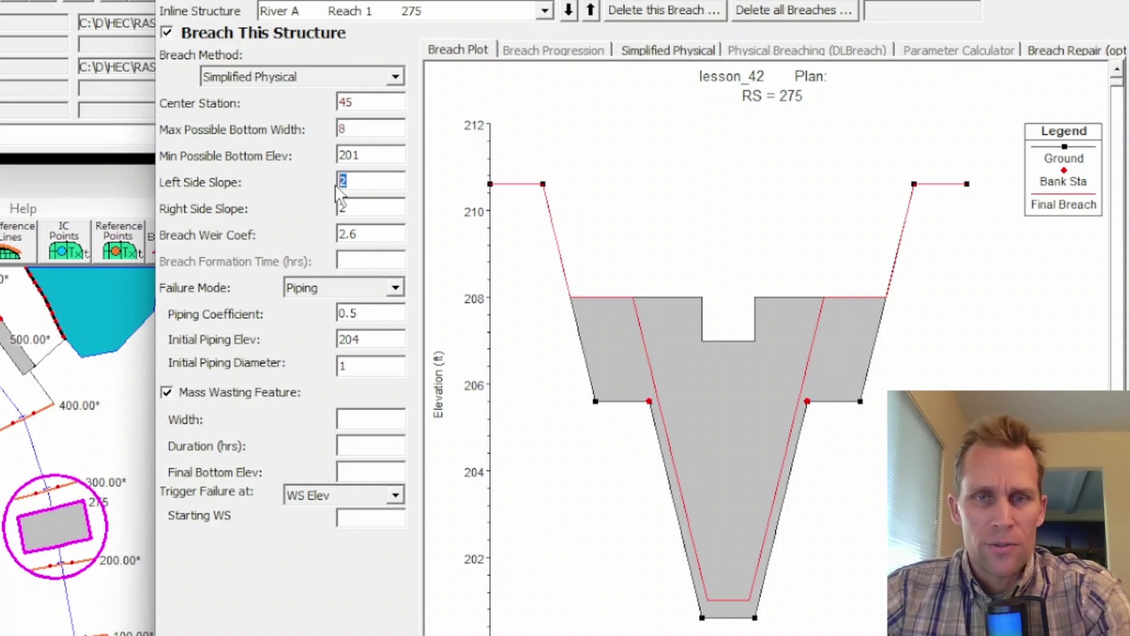
- Try Overtopping as the failure mode and return to Piping, and switch the mass wasting feature off and back on
double_click(368, 236)
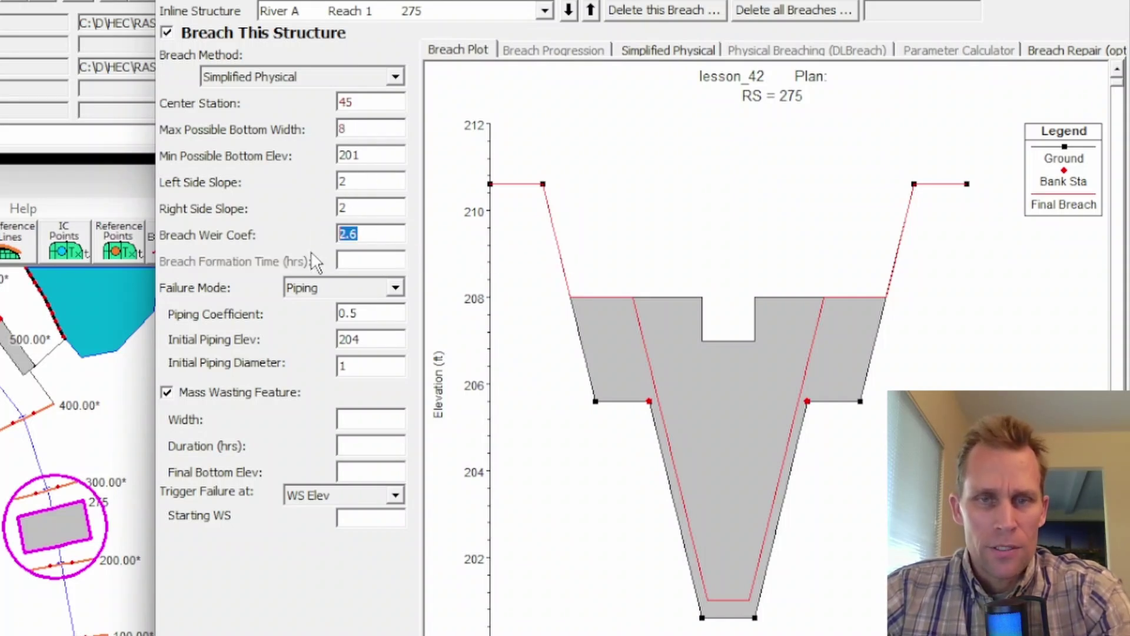
left_click(395, 288)
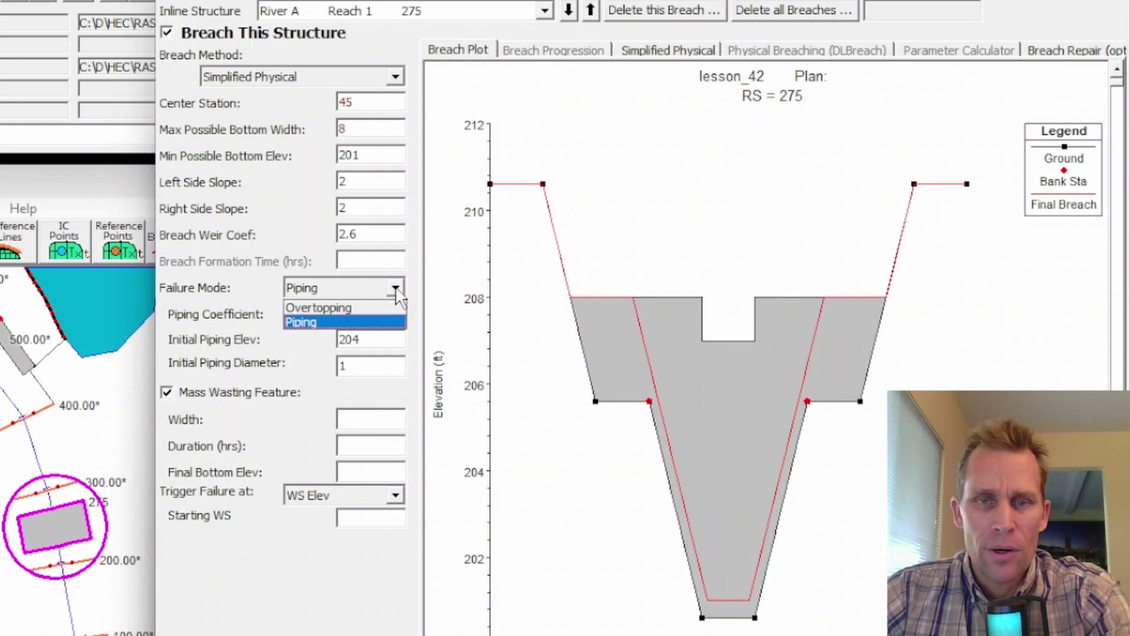
left_click(380, 308)
left_click(383, 288)
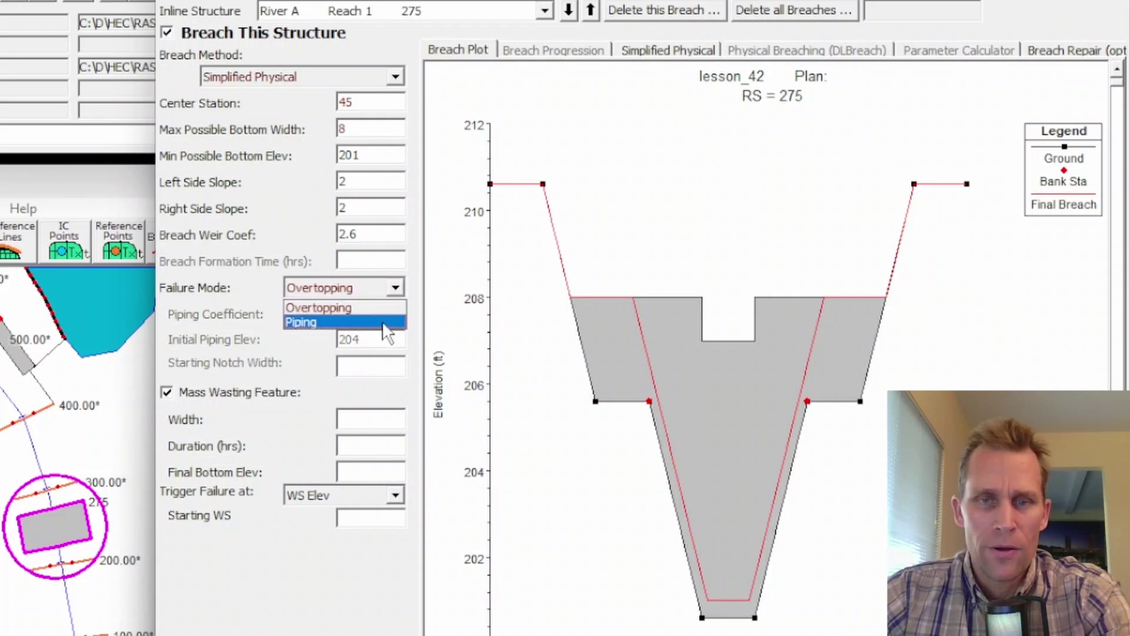
left_click(382, 323)
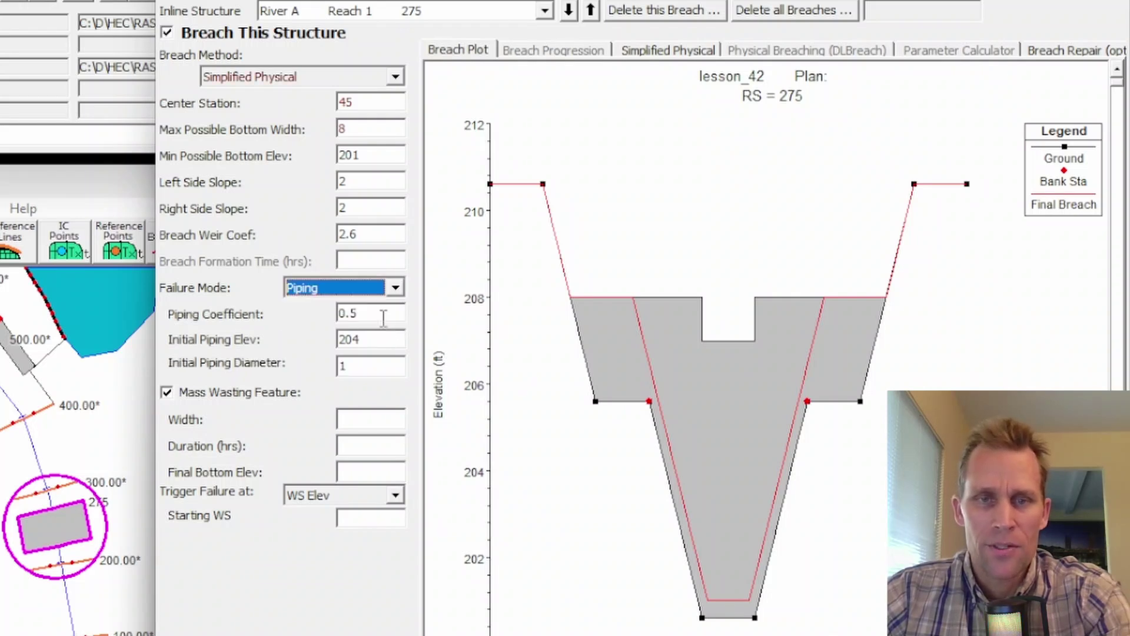
left_click(373, 367)
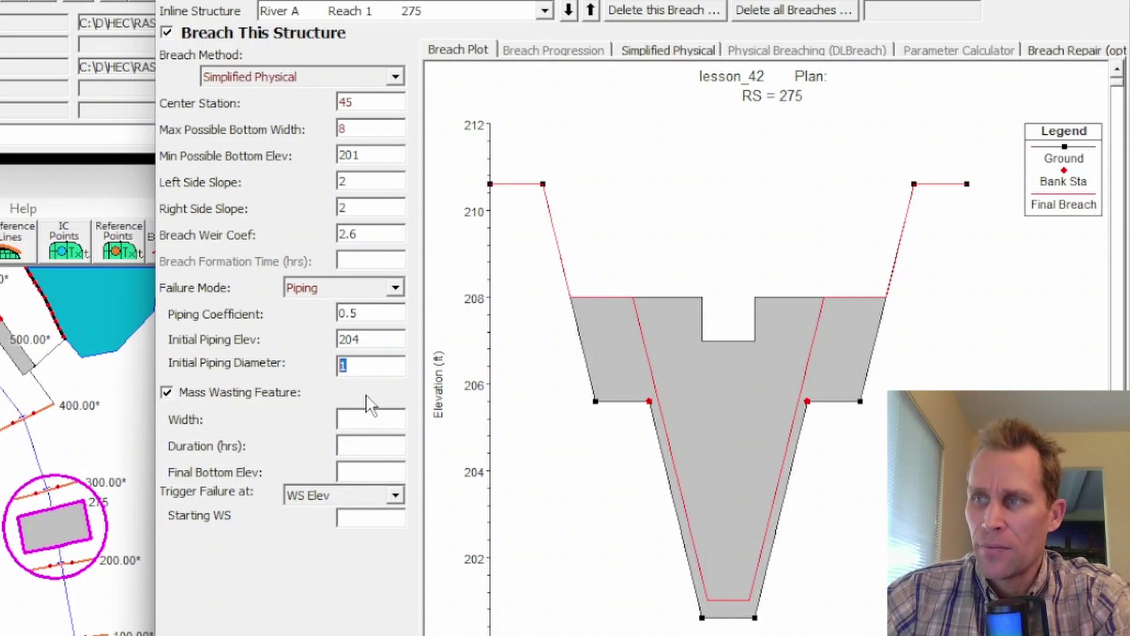
left_click(166, 392)
left_click(167, 392)
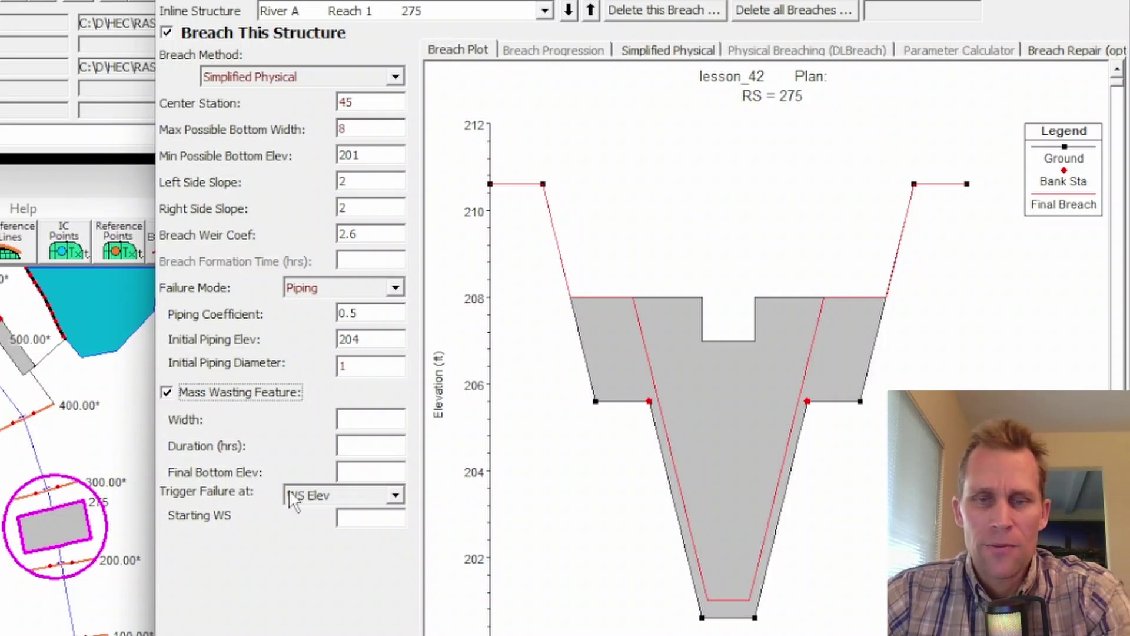
- Try WS Elev+Duration as the failure trigger, and set the trigger to Set Time
left_click(397, 501)
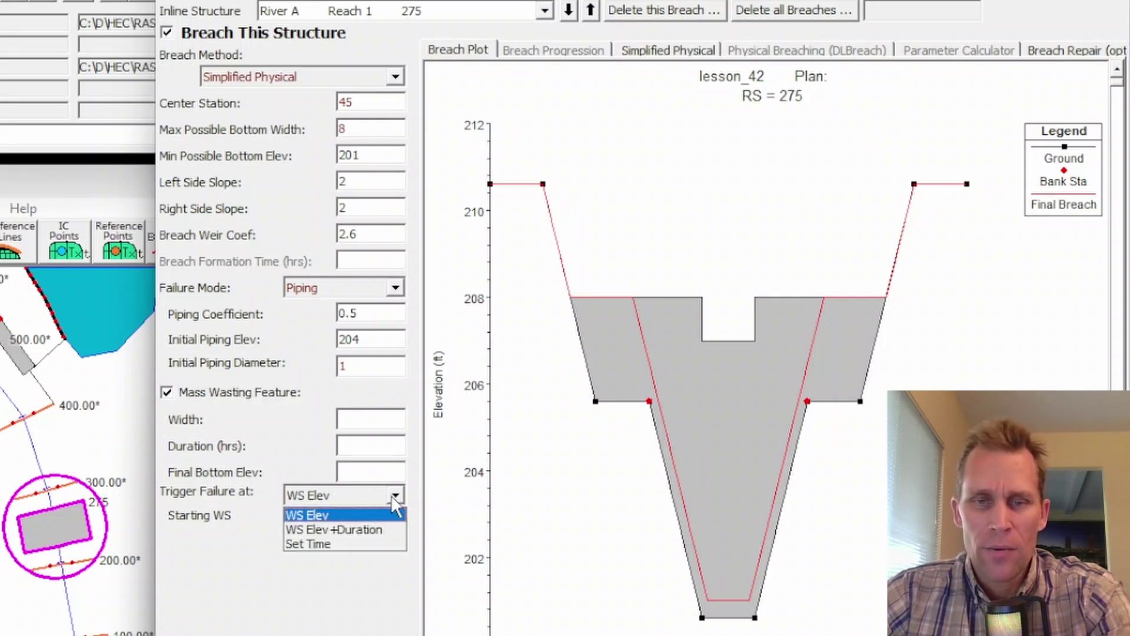
left_click(368, 529)
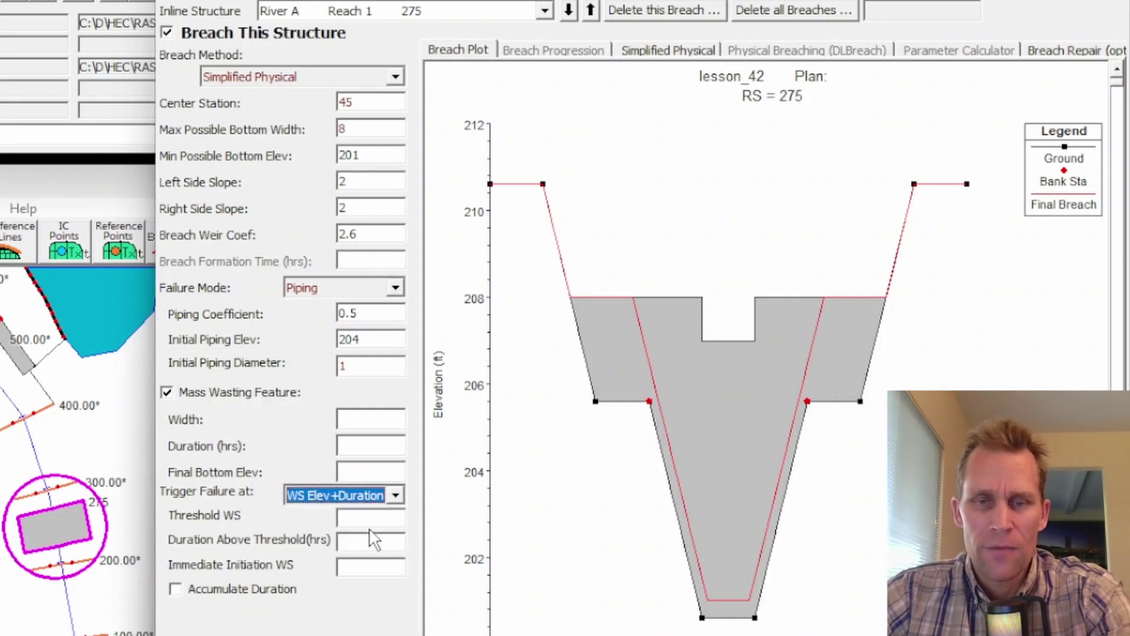
left_click(397, 497)
left_click(396, 498)
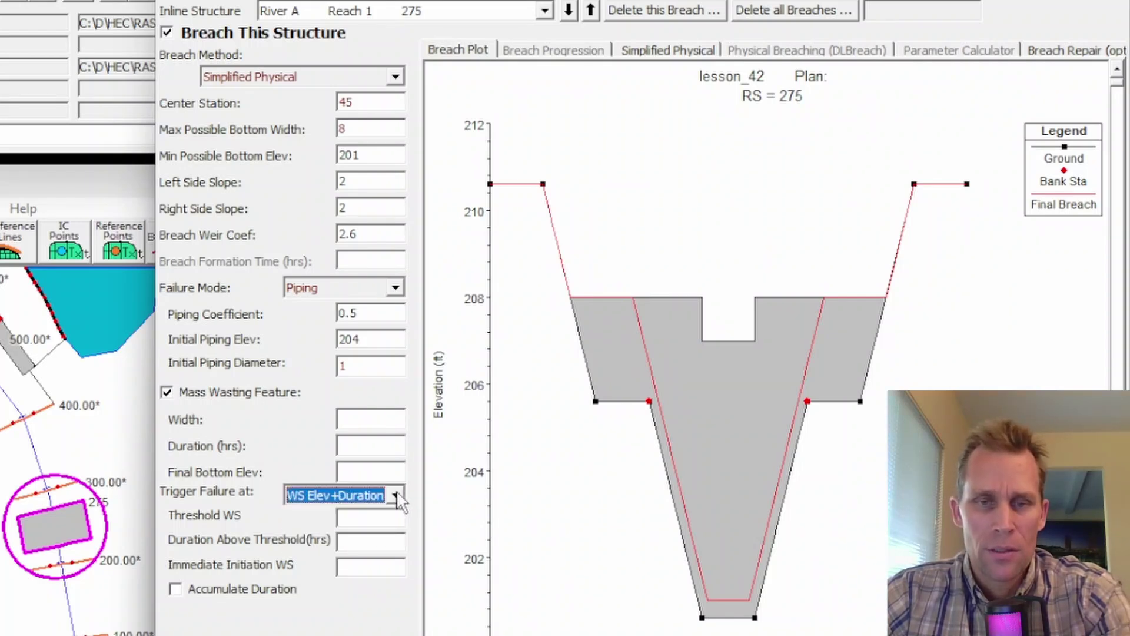
left_click(397, 497)
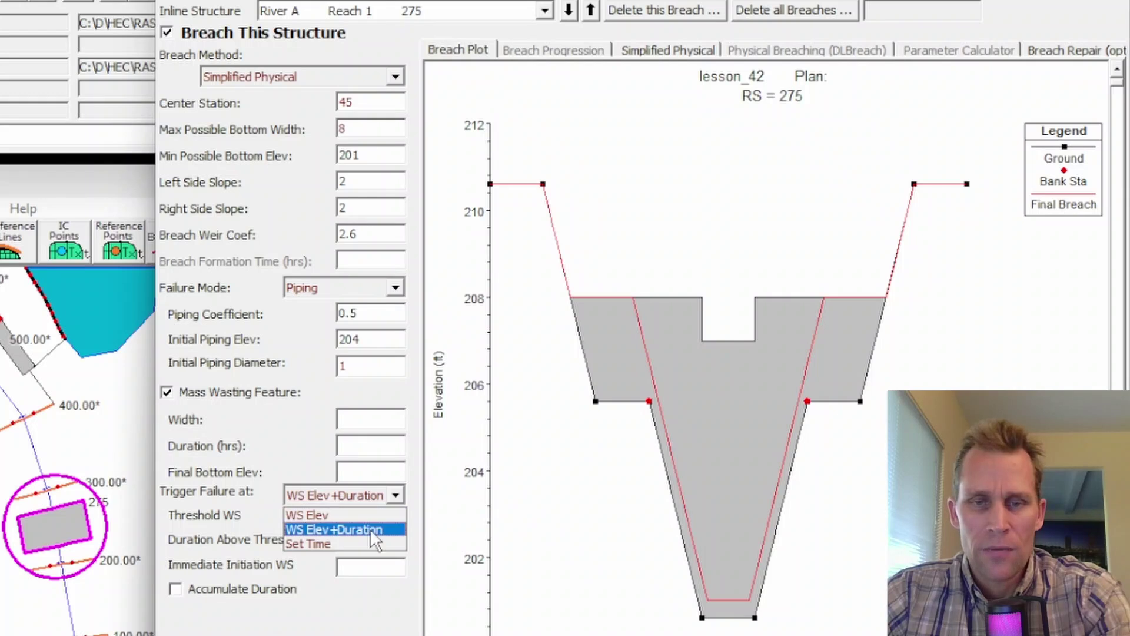
left_click(373, 526)
left_click(394, 496)
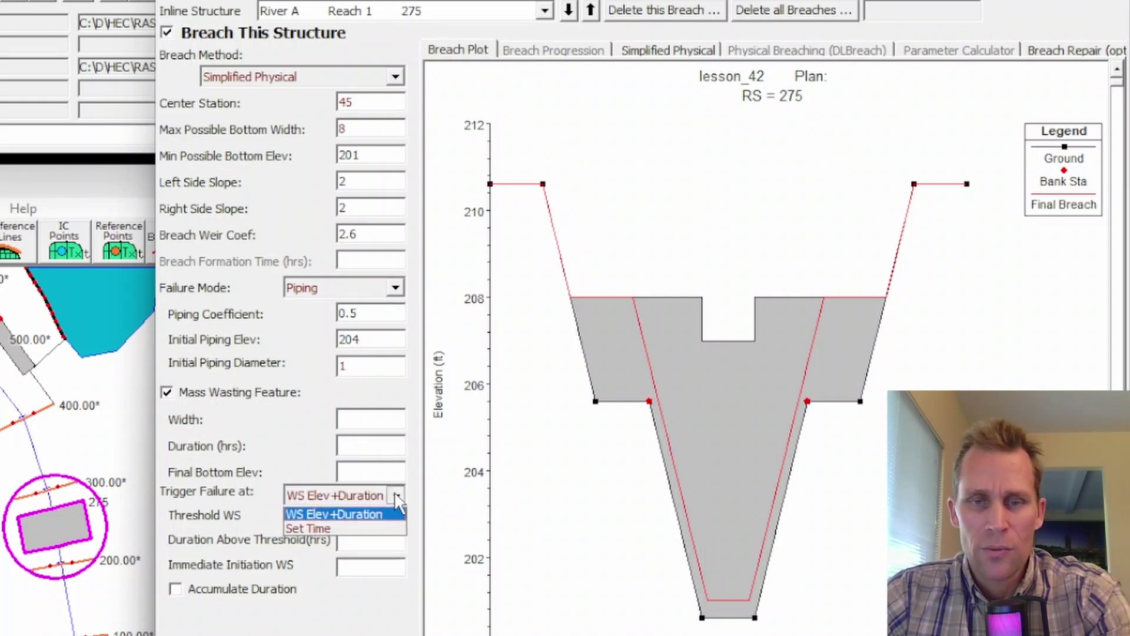
left_click(355, 543)
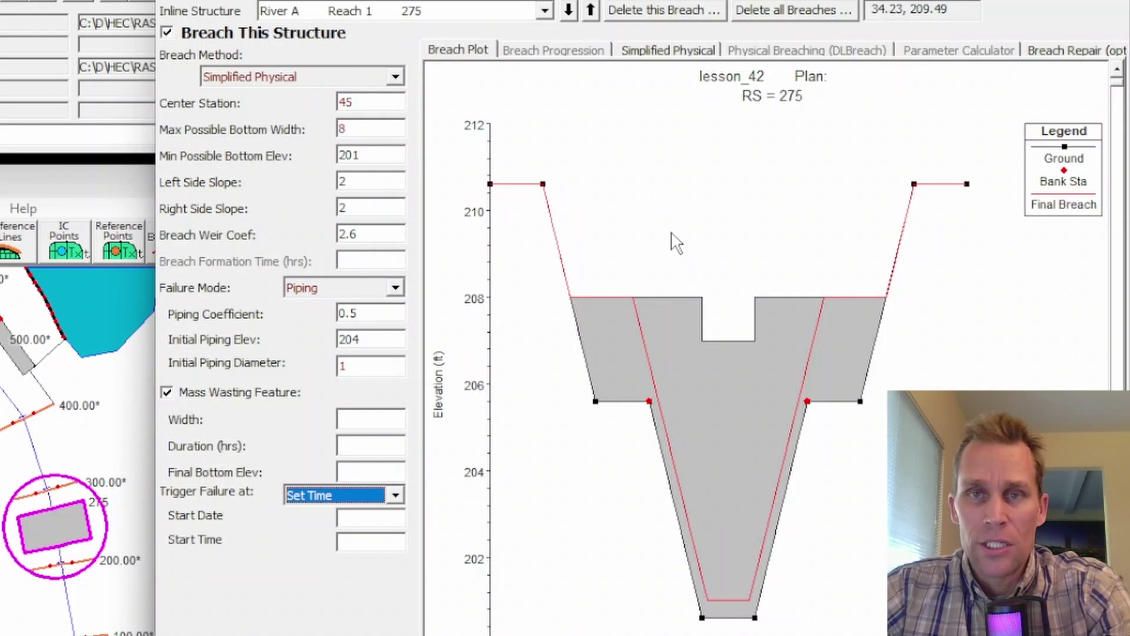
- Keep Simplified Physical as the breach method and open its downcutting and widening rate tables
left_click(457, 51)
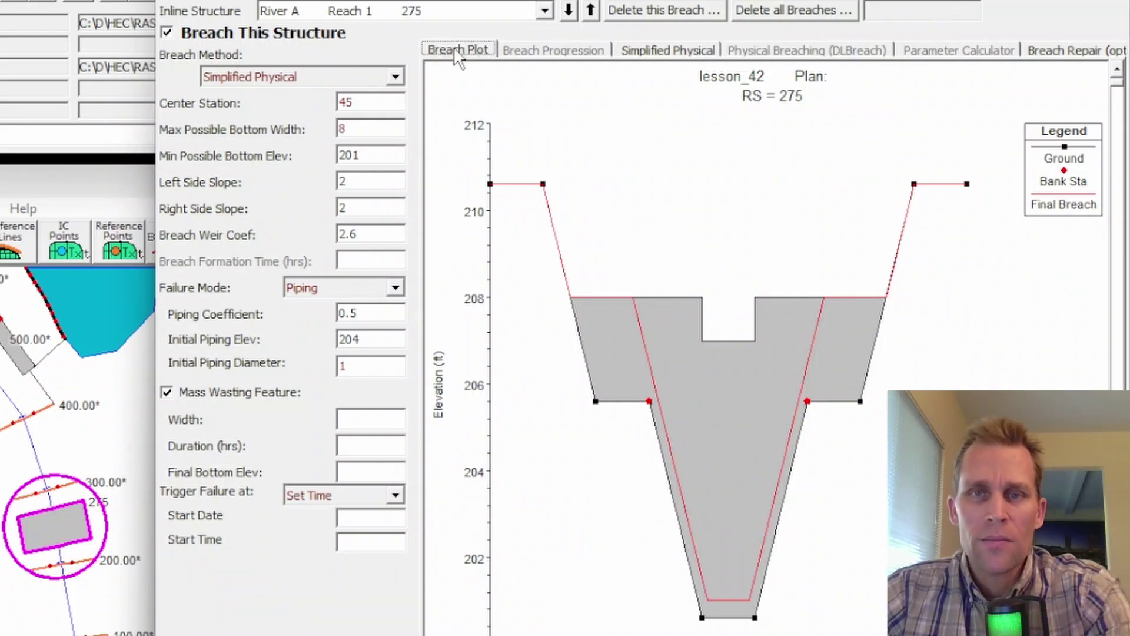
left_click(243, 75)
left_click(243, 115)
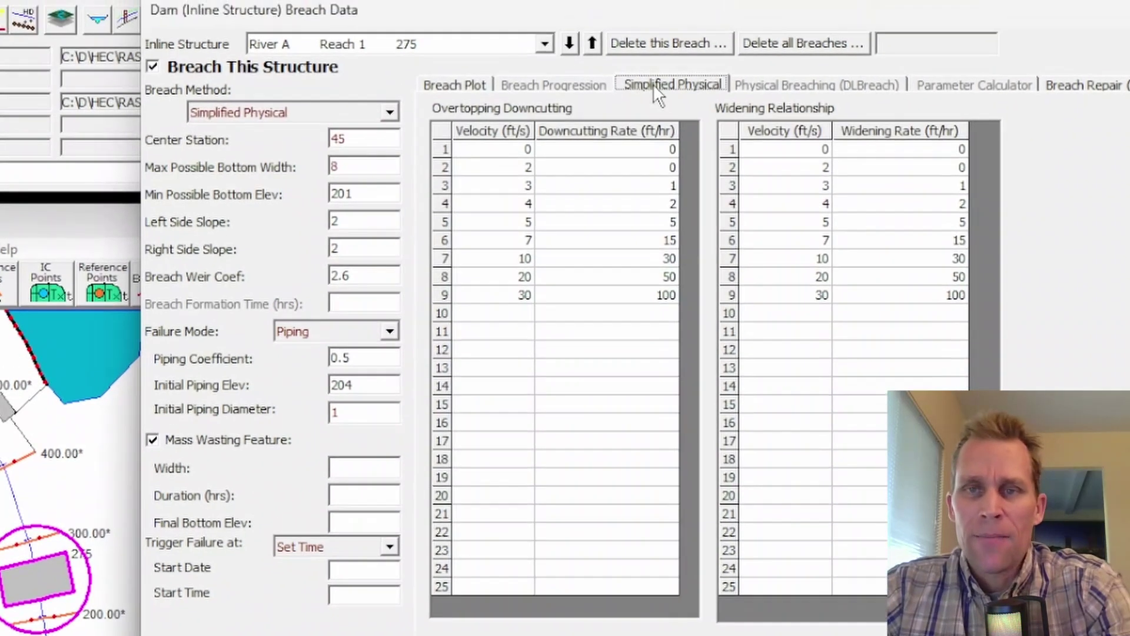
left_click(687, 50)
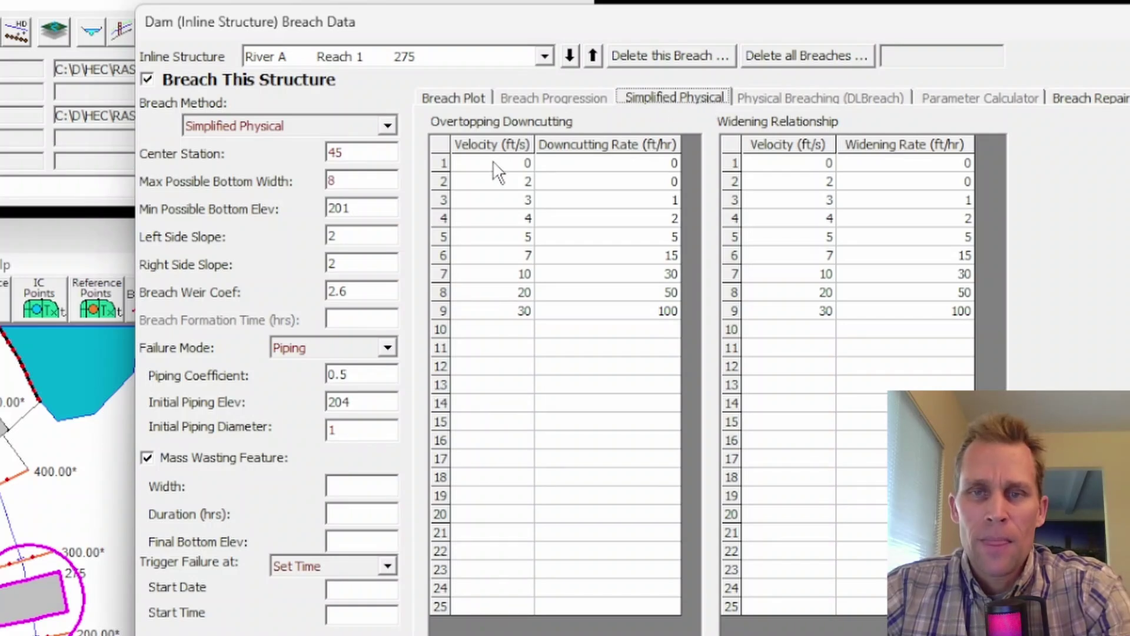
- Clear the overtopping downcutting table, copy the nine rows of the widening relationship table and clear that table too
left_click_drag(495, 165, 589, 331)
key("Delete")
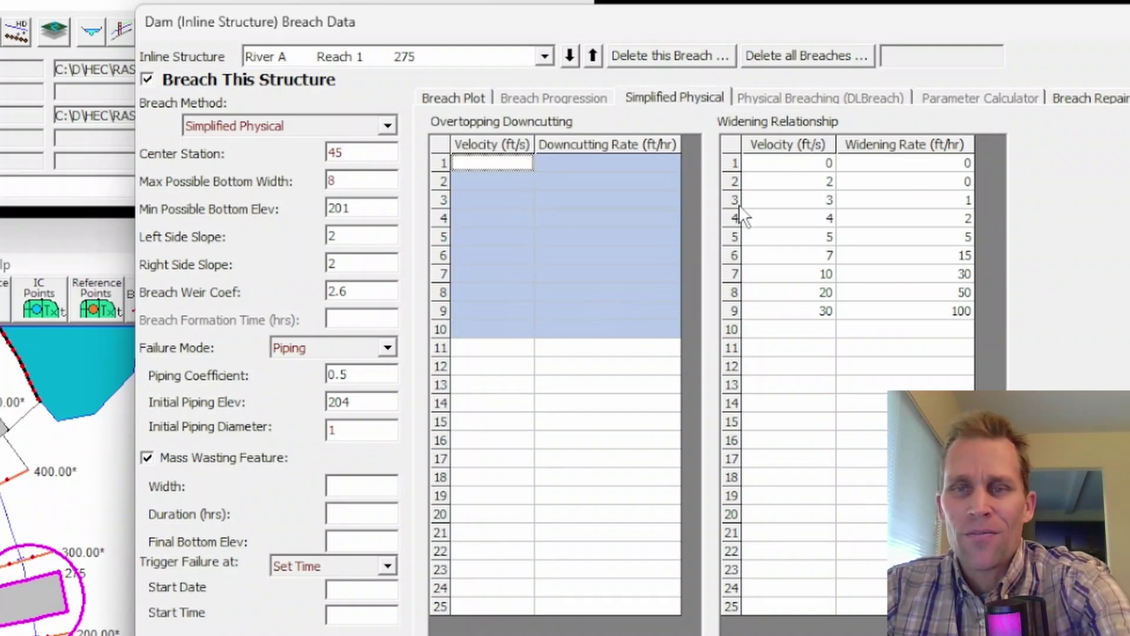
left_click_drag(760, 164, 896, 311)
key("ctrl+c")
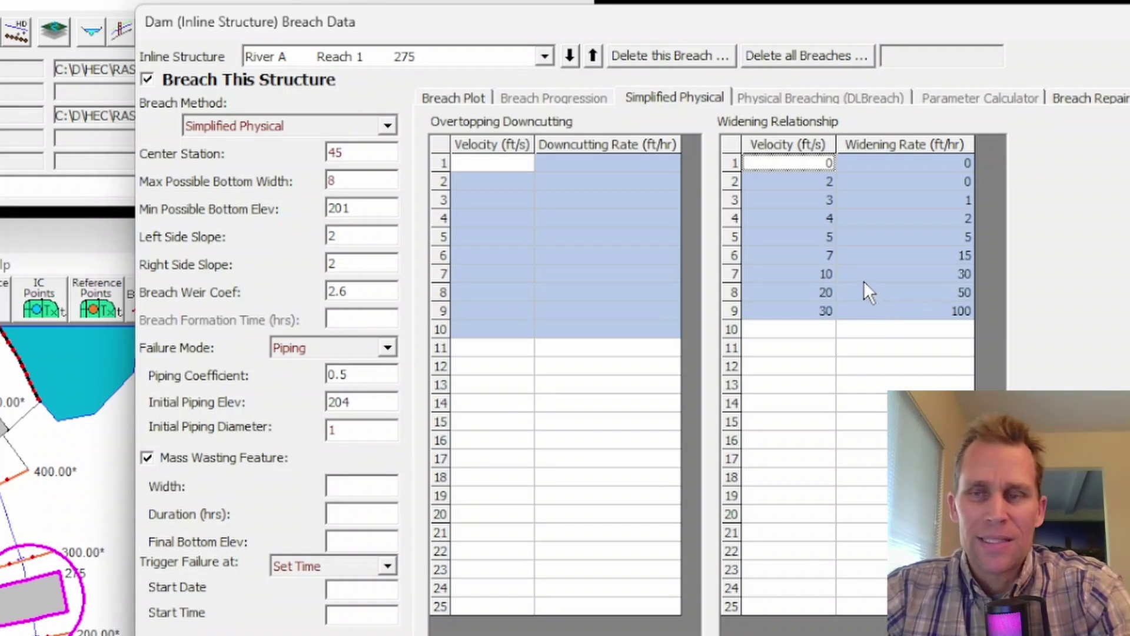
key("Delete")
left_click(532, 203)
left_click(505, 162)
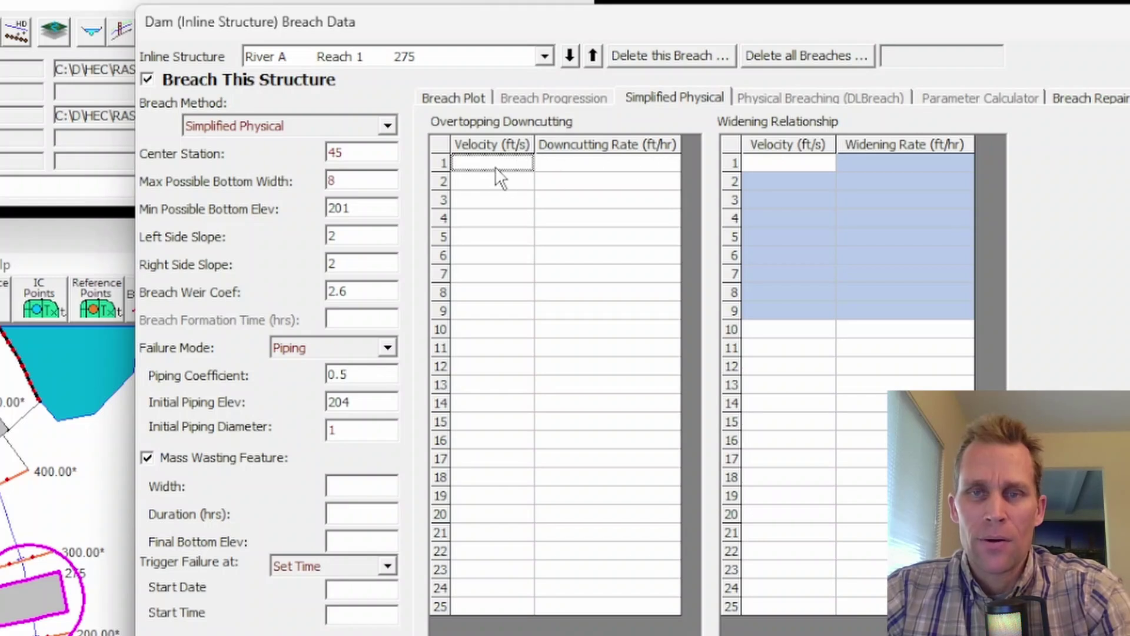
- Paste the copied velocity and rate rows into the overtopping downcutting table and go over its first three rows
left_click_drag(496, 166, 595, 337)
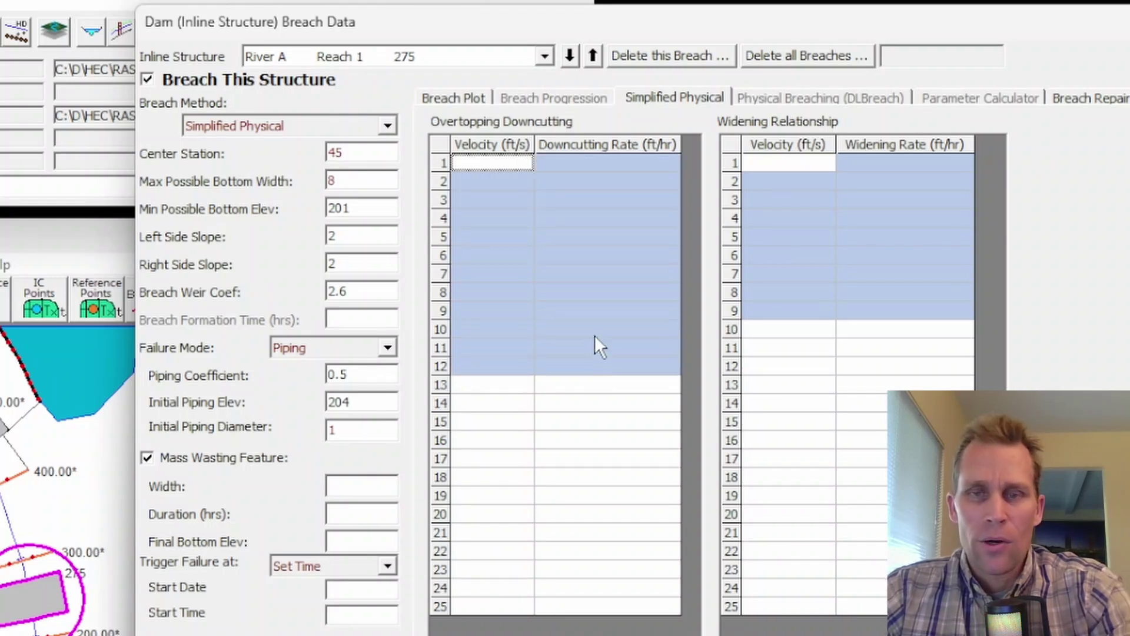
key("ctrl+v")
left_click(577, 330)
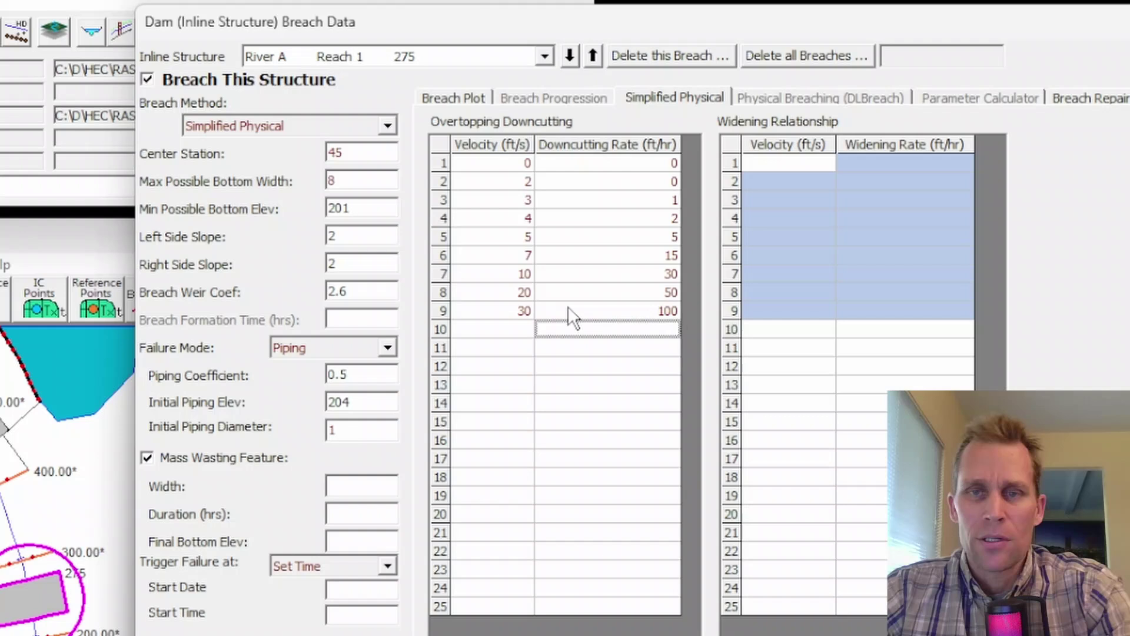
left_click(502, 165)
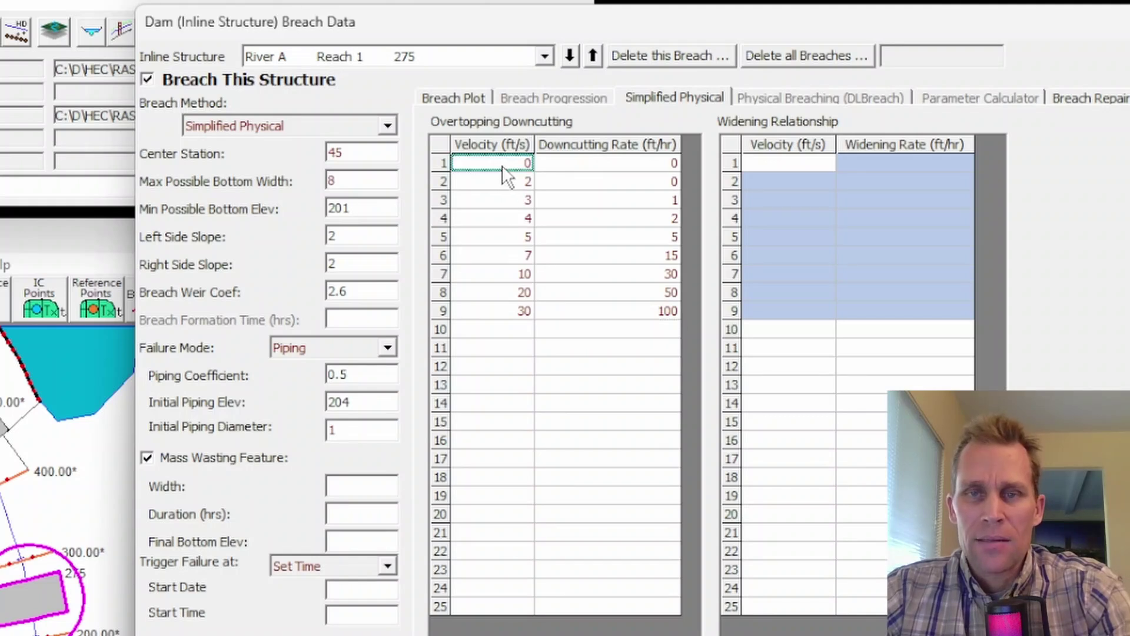
left_click(503, 183)
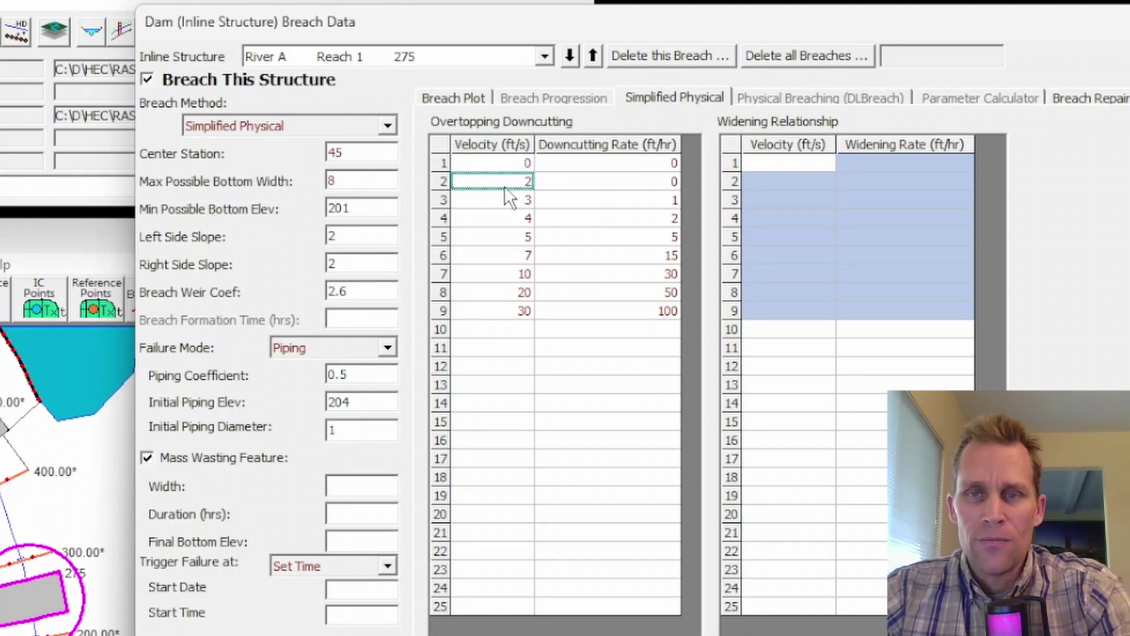
left_click_drag(636, 167, 639, 184)
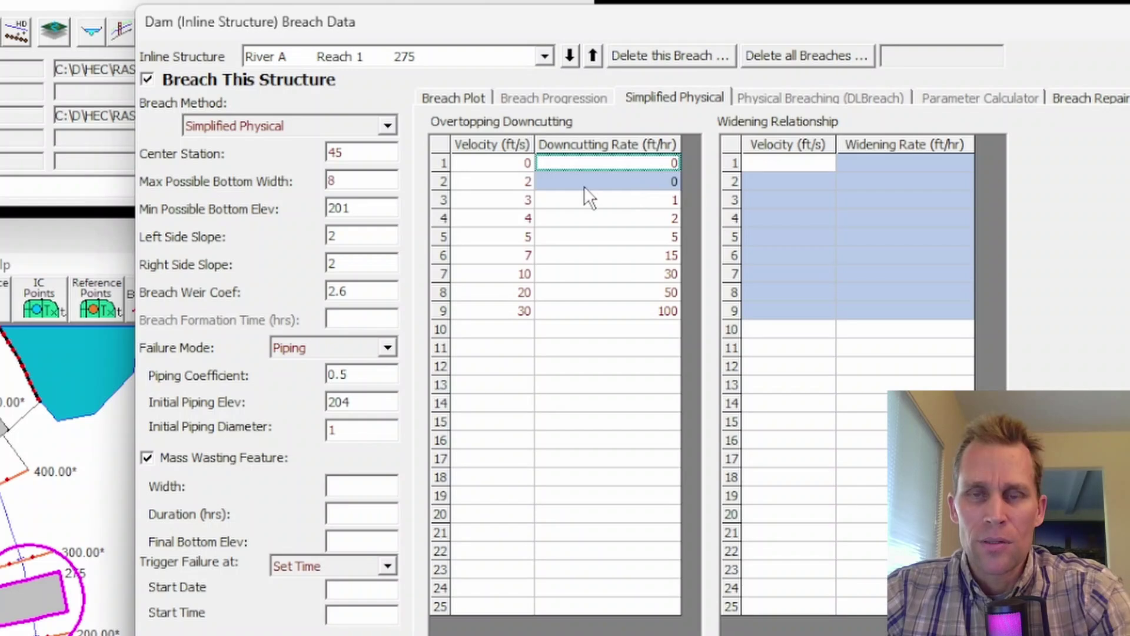
left_click(516, 202)
left_click(664, 200)
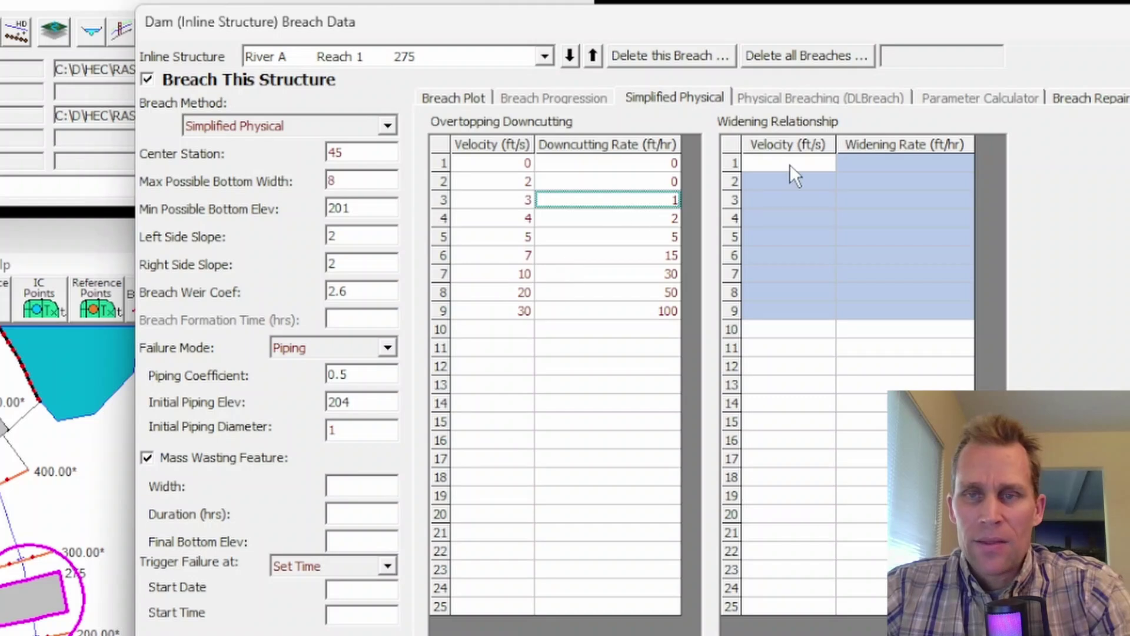
- Paste the same velocity and rate rows into the widening relationship table and check the row for 7 ft/s
left_click_drag(792, 157, 891, 327)
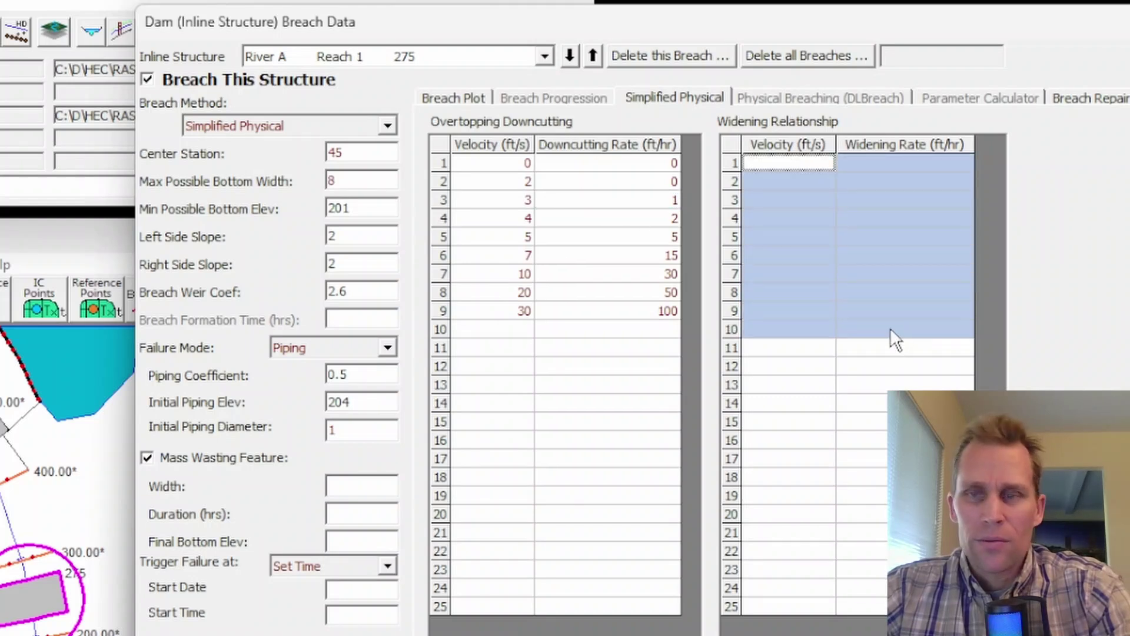
key("ctrl+v")
left_click(804, 259)
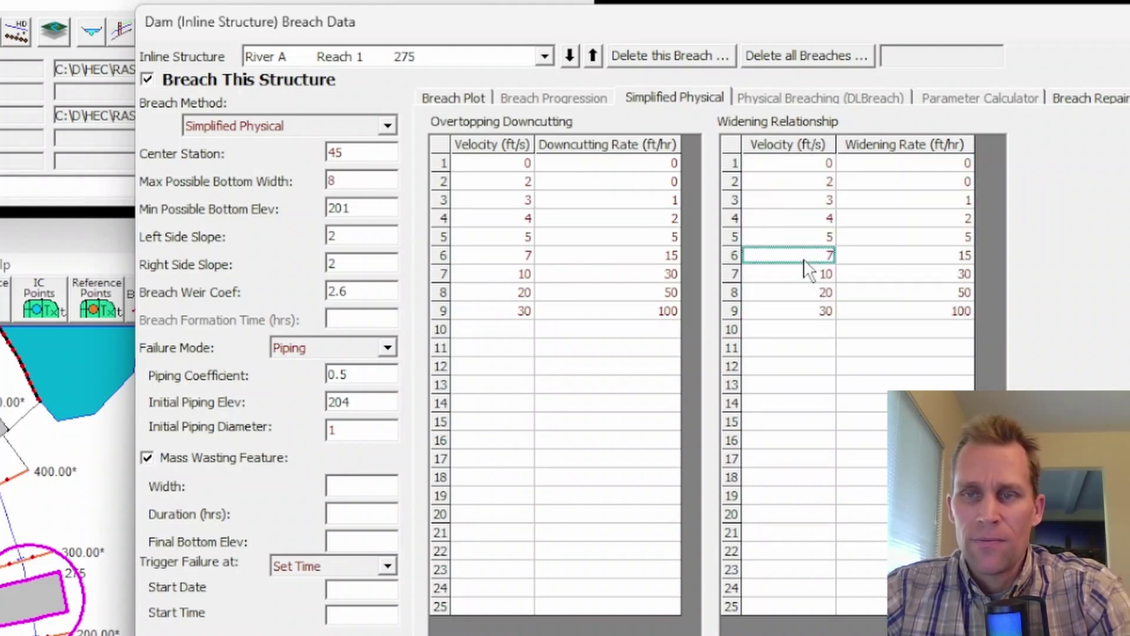
left_click(942, 259)
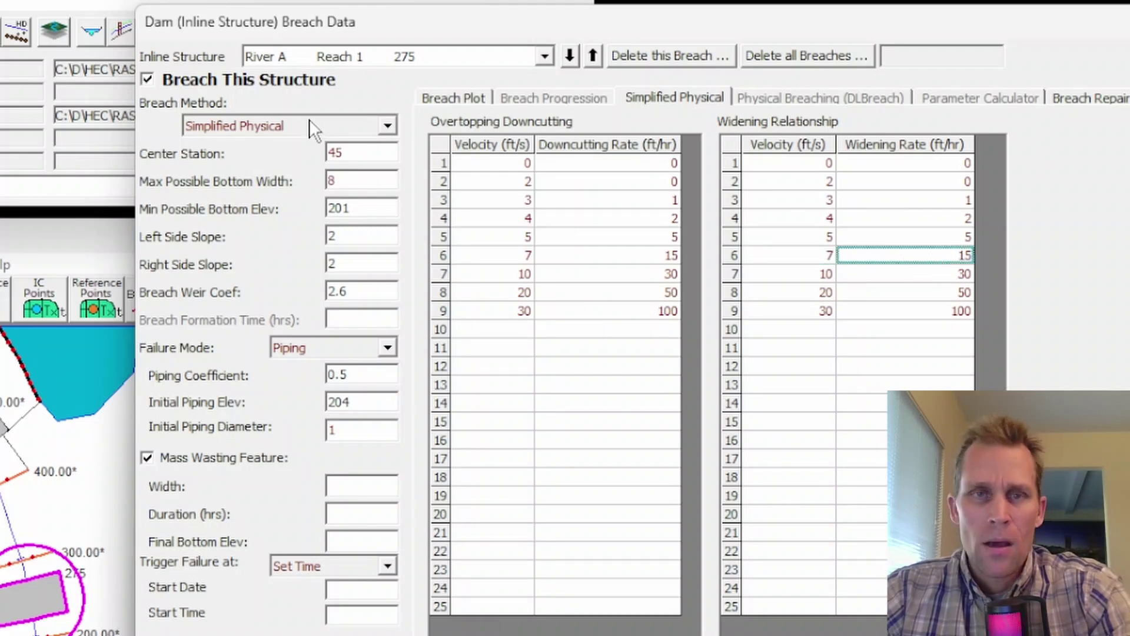
- Switch the breach for inline structure 275 off and back on, and shift the breach data window slightly
left_click(148, 80)
left_click(147, 80)
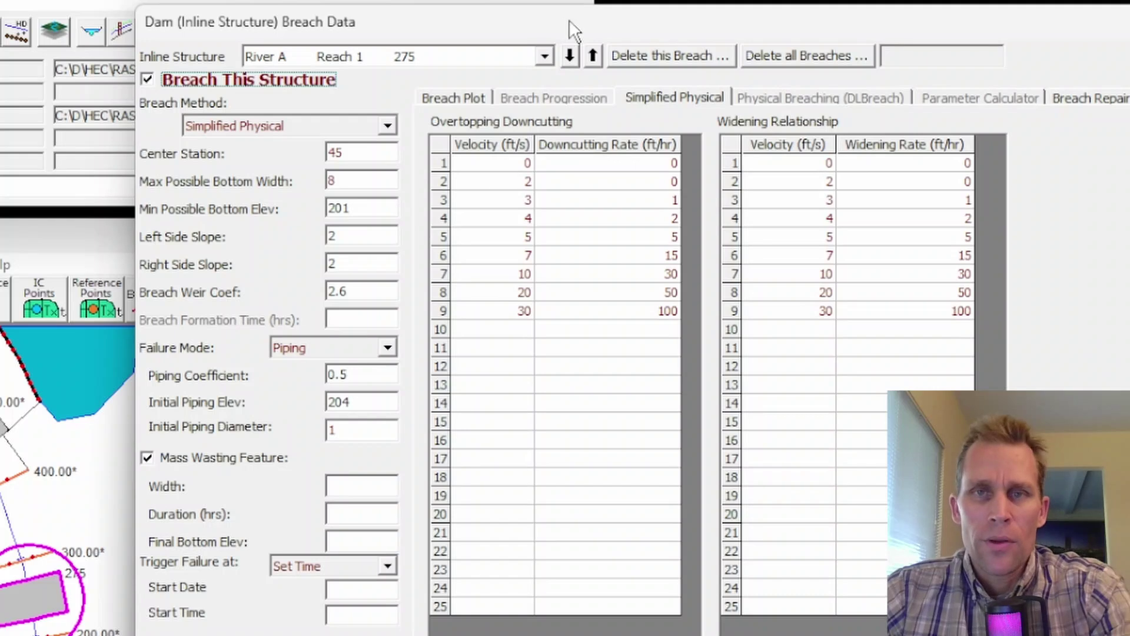
left_click_drag(569, 20, 557, 26)
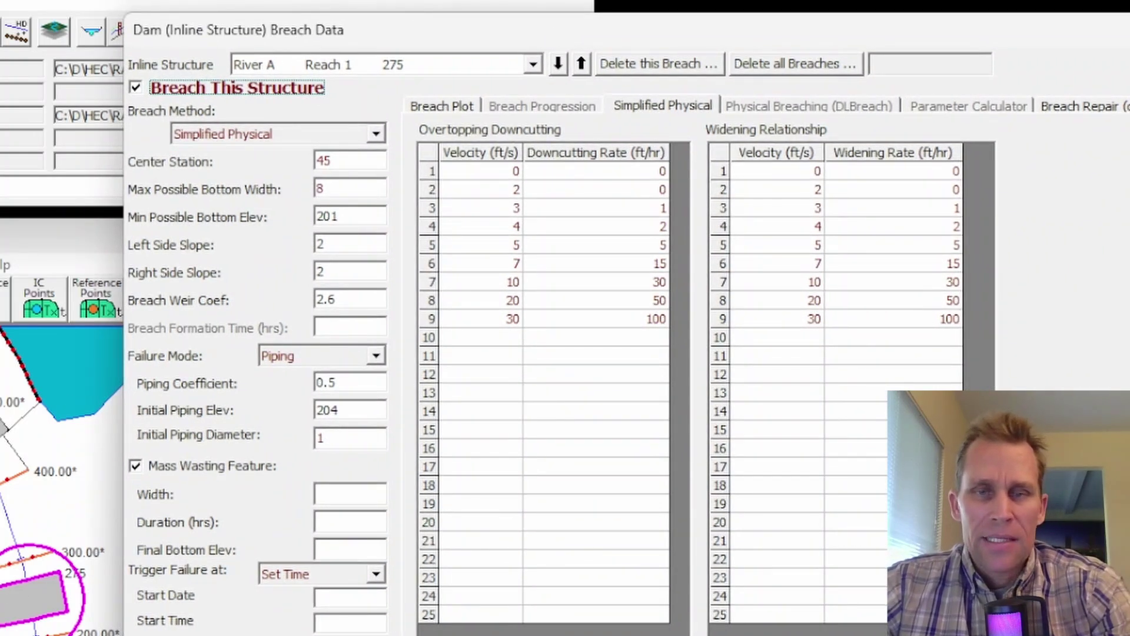
- Review the breach plot, the simplified physical tables and the breach repair options, and close the dam breach data
left_click(424, 113)
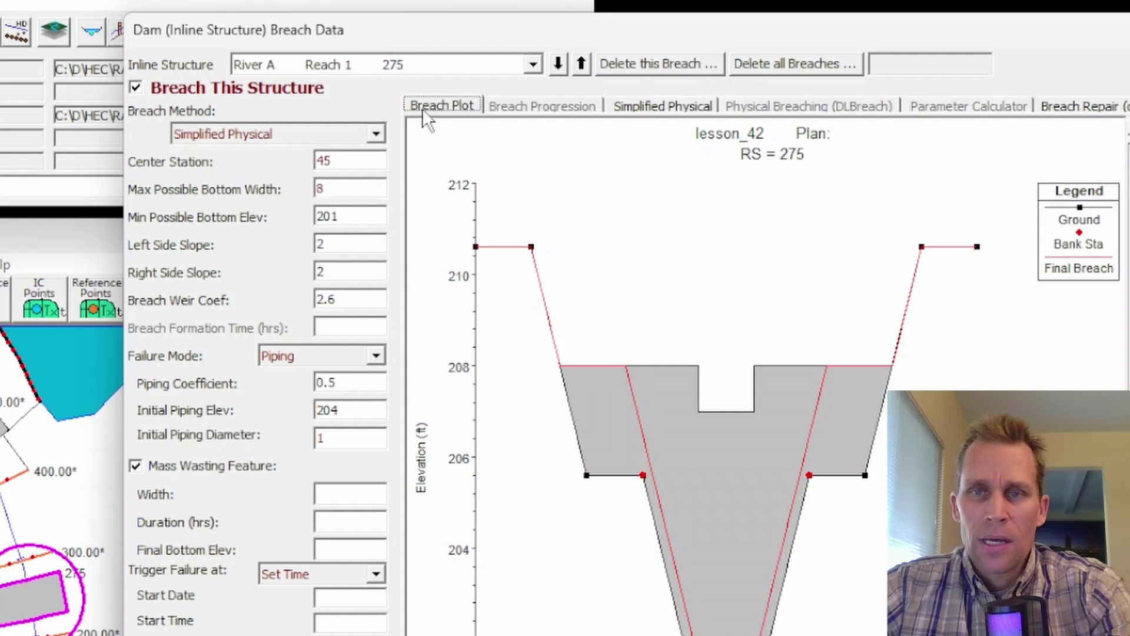
left_click(639, 112)
left_click(1063, 108)
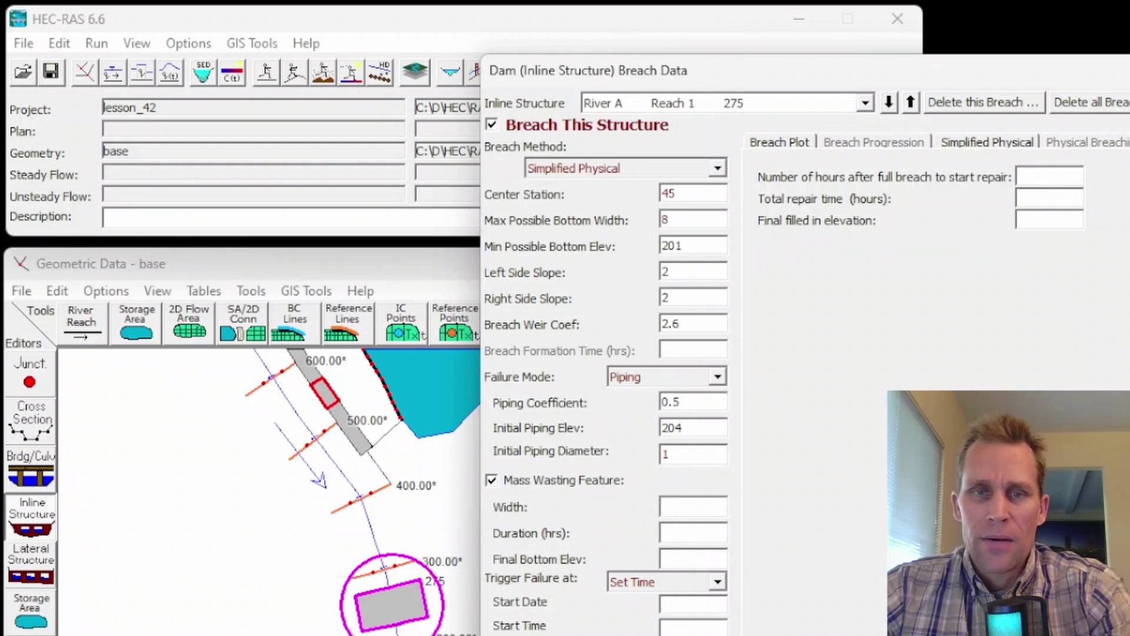
key("Return")
left_click(1035, 218)
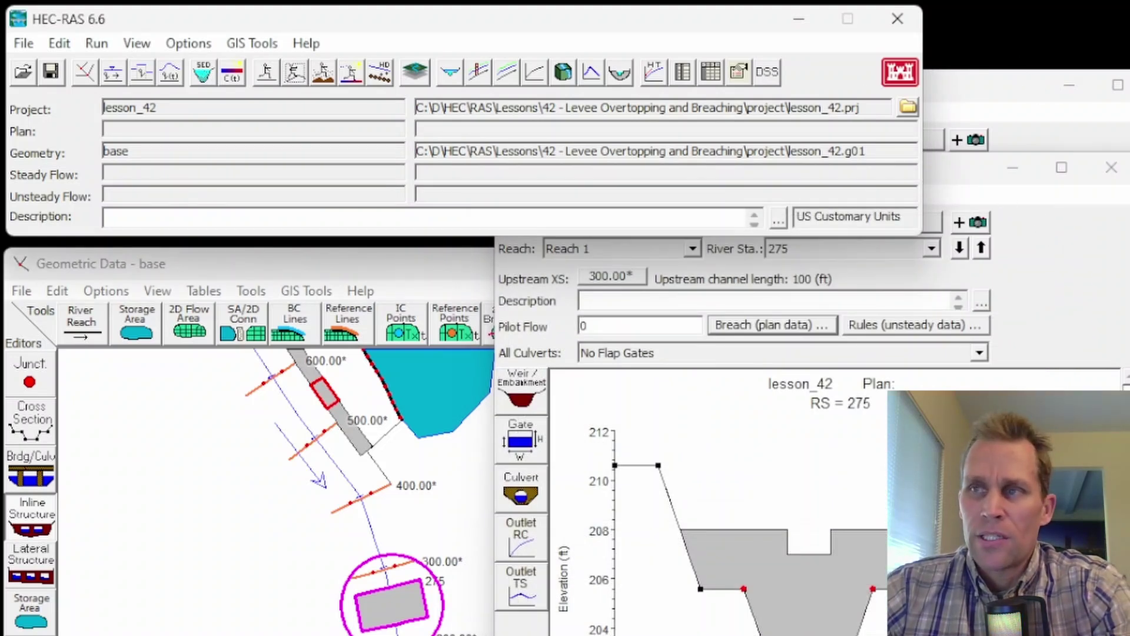
- Bring the inline structure editor for River A station 275 back to the front
left_click(140, 50)
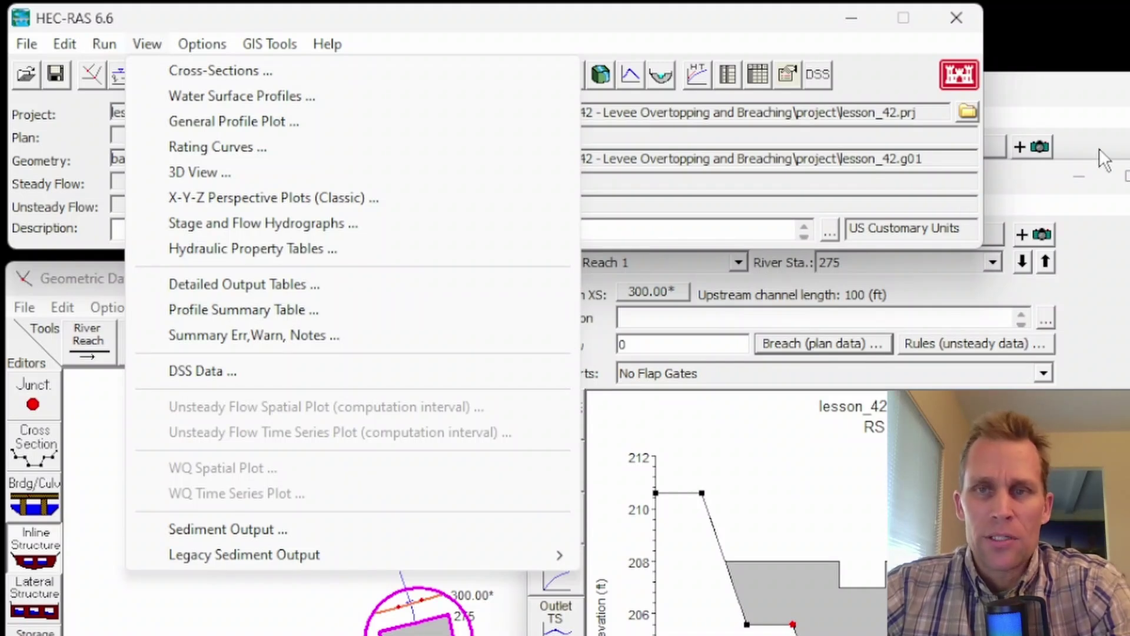
left_click(1100, 244)
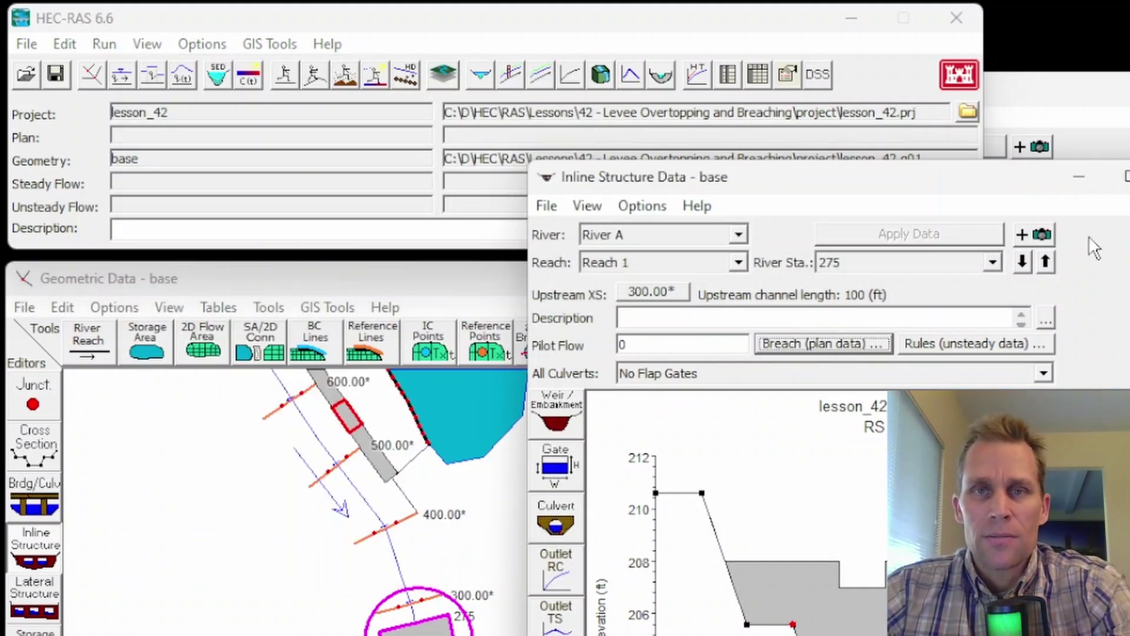